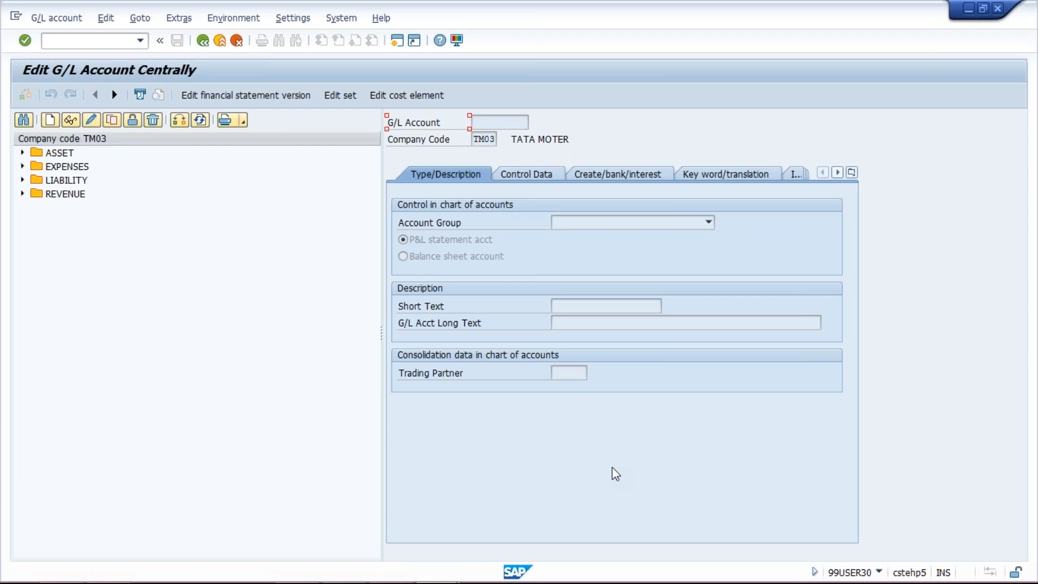
Switch the account list to company code TM10 and expand its ASSET accounts.
double_click(30, 153)
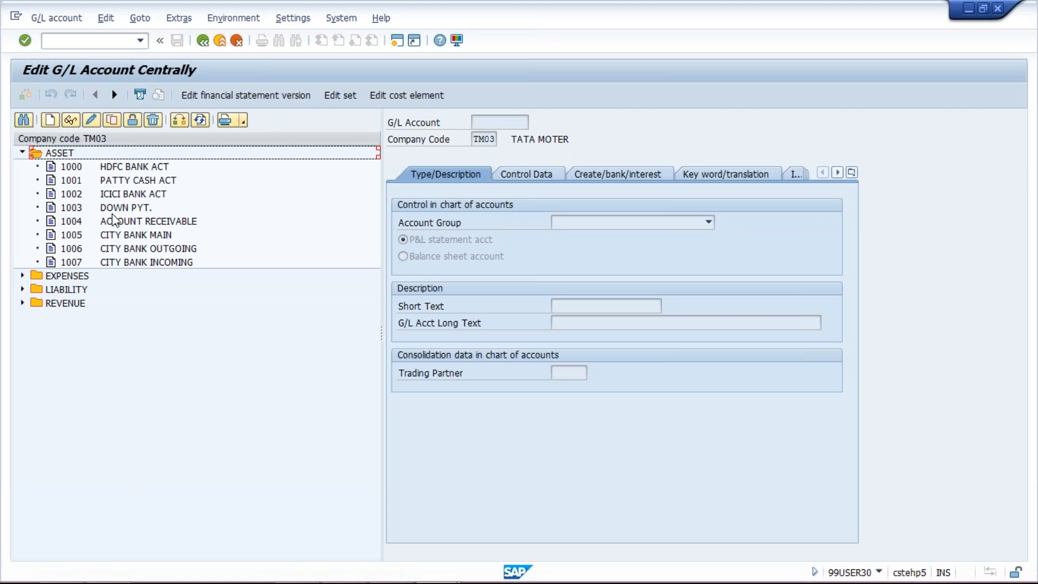
click(180, 121)
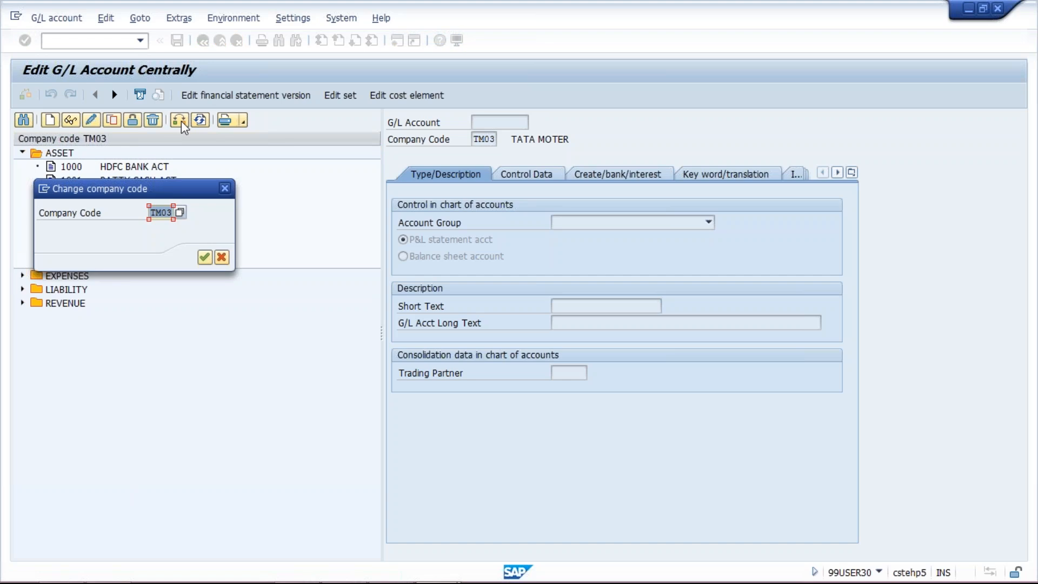
text(tm)
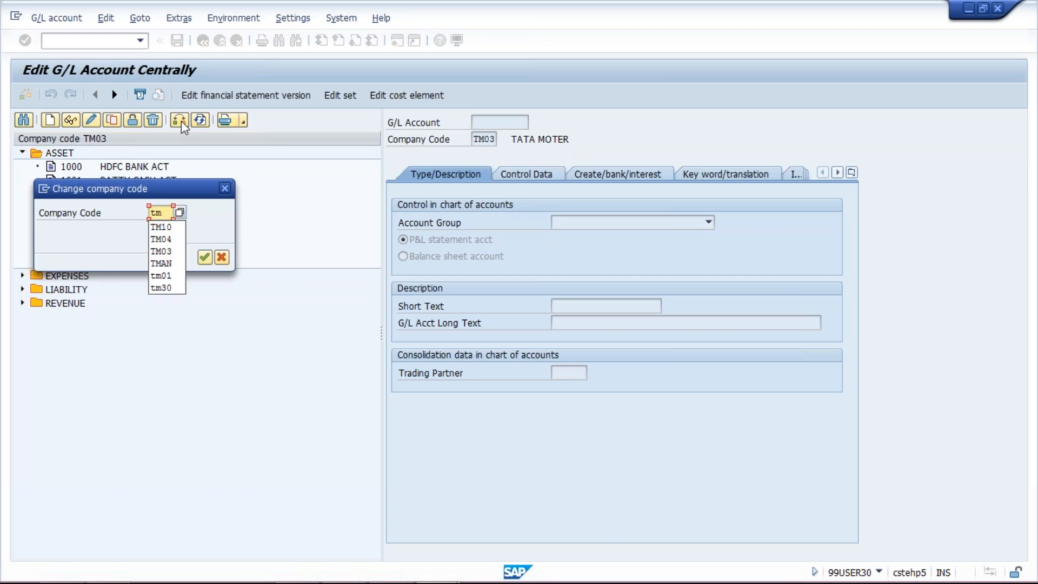
text(10)
key(Return)
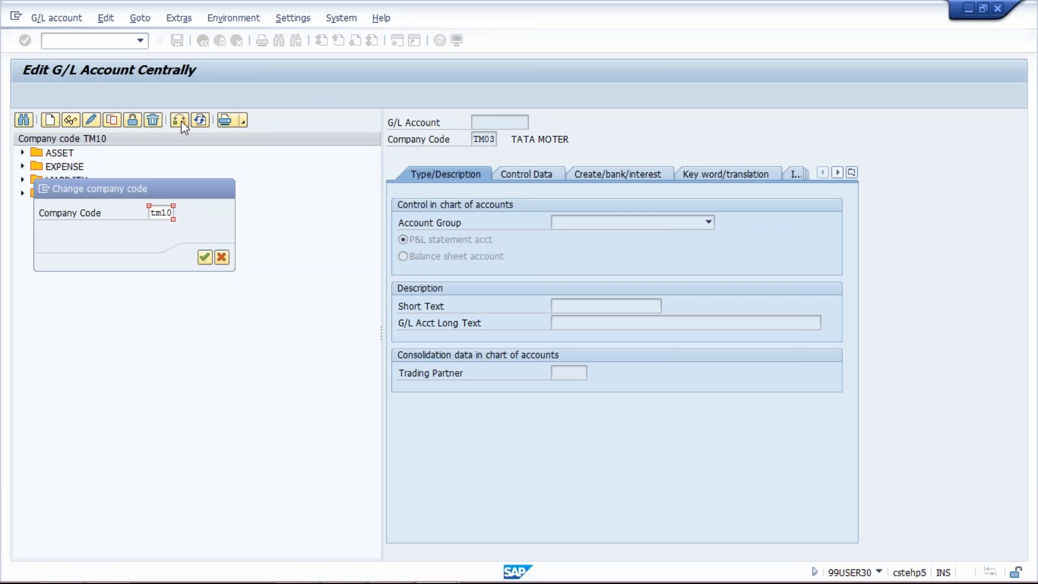
click(21, 153)
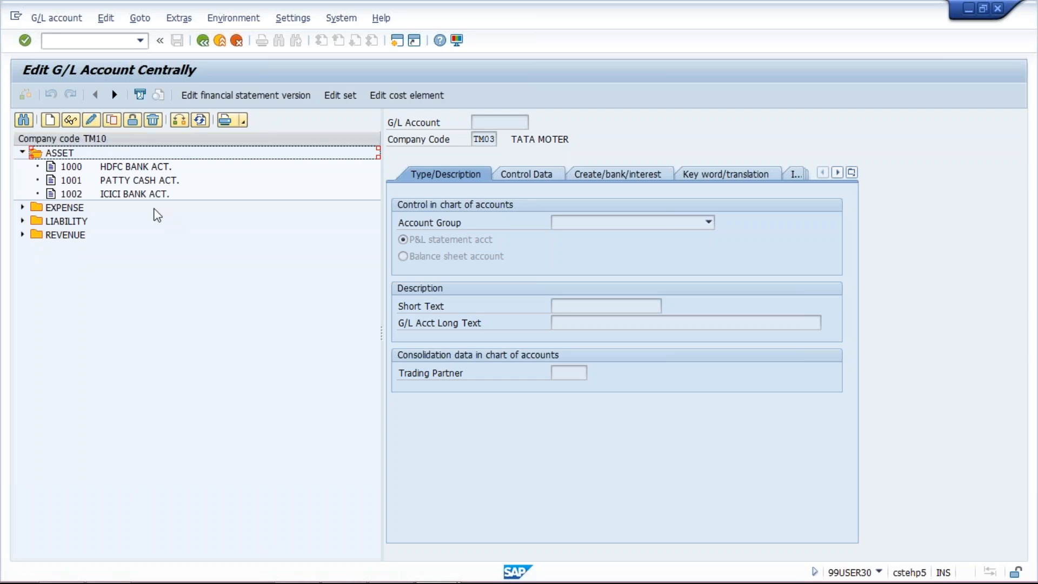
Copy G/L account 1000 HDFC BANK ACT. as new G/L account 1003 in company code TM10.
click(136, 167)
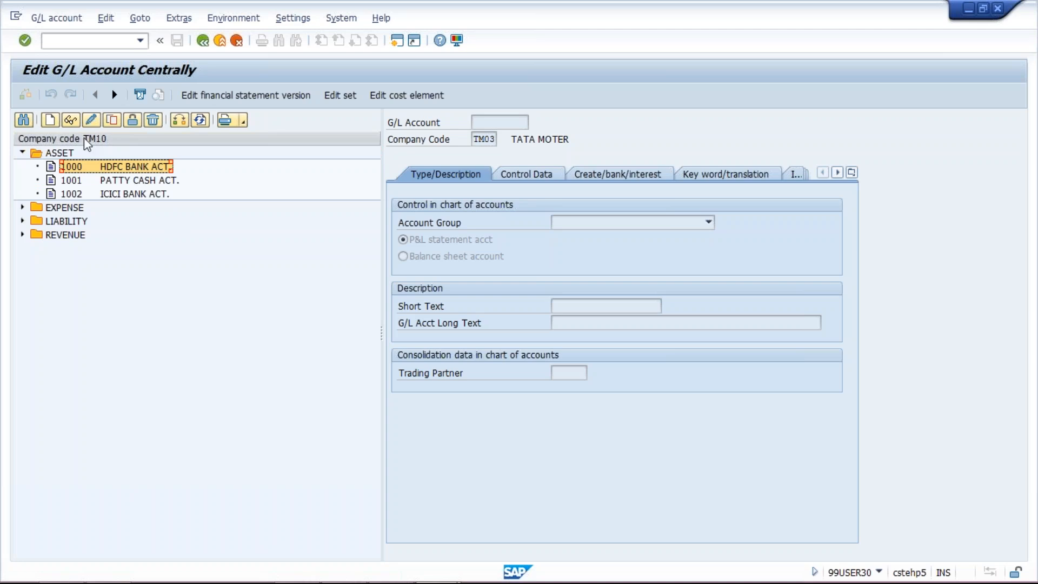
click(113, 120)
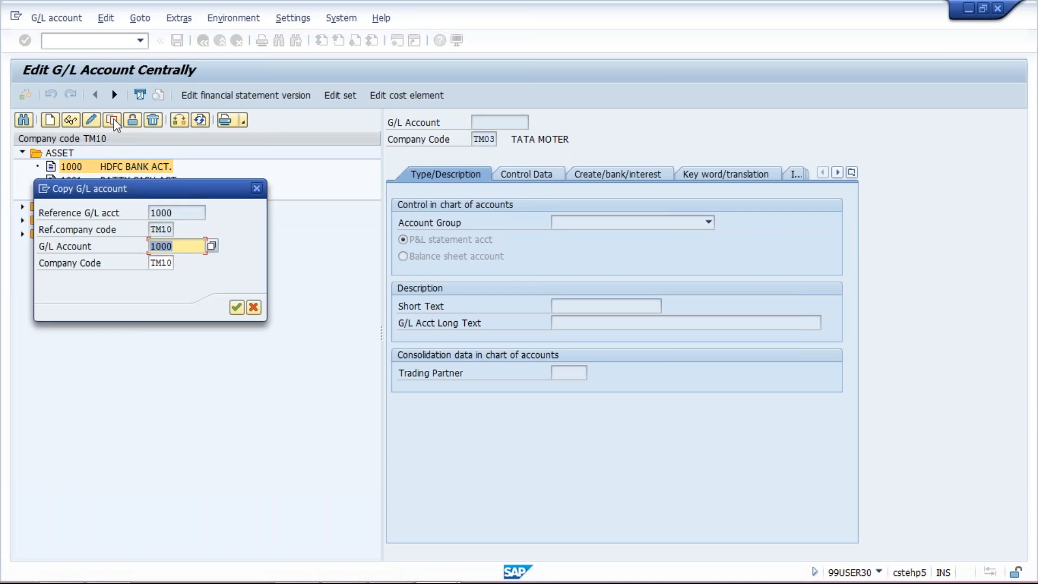
drag(164, 183, 359, 312)
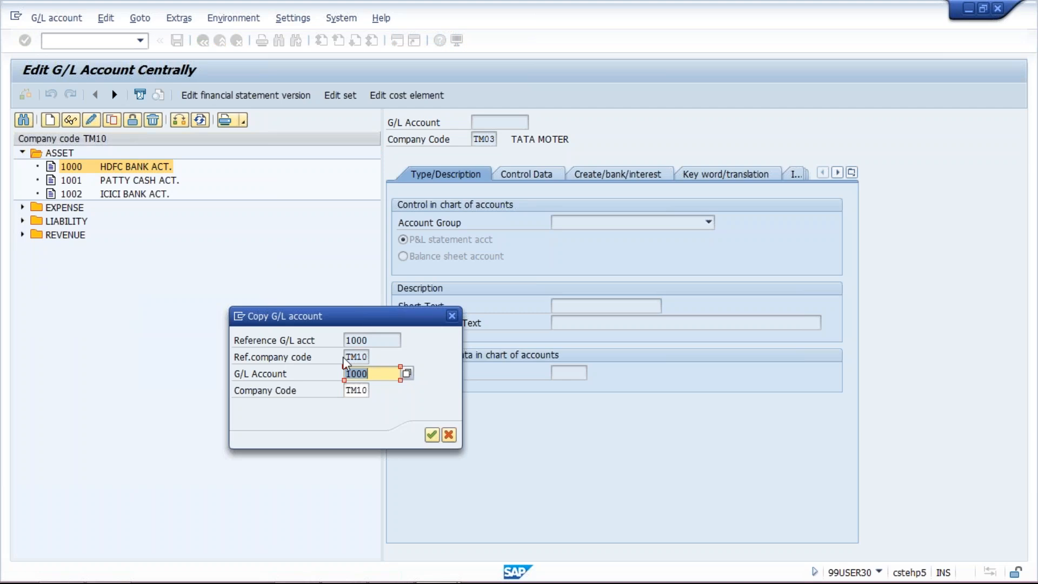
click(372, 374)
key(BackSpace)
text(3)
key(Return)
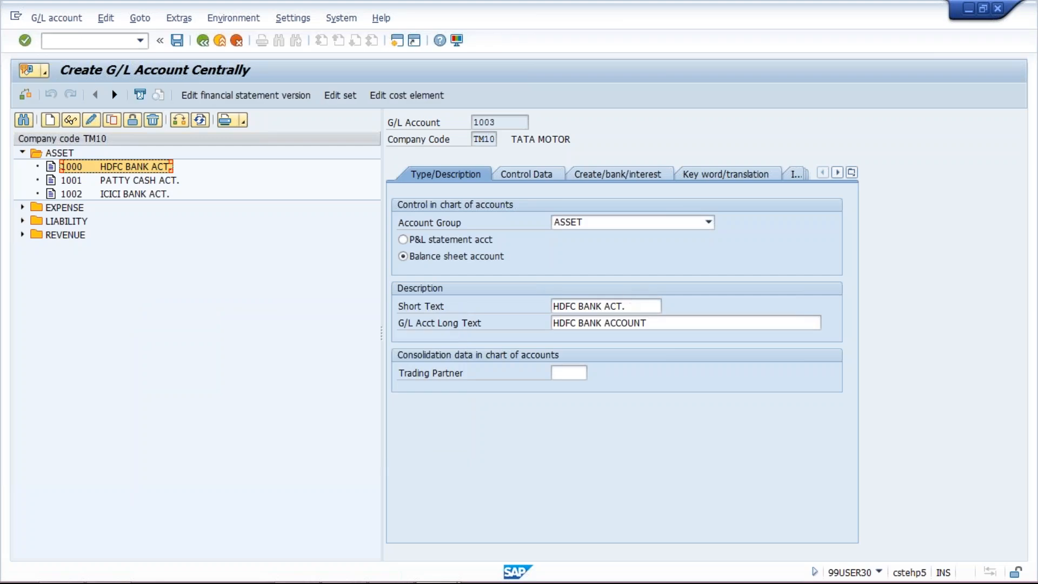
Replace the short text and the G/L account long text with VENDOR DOWN PYT.
click(633, 306)
key(ctrl+a)
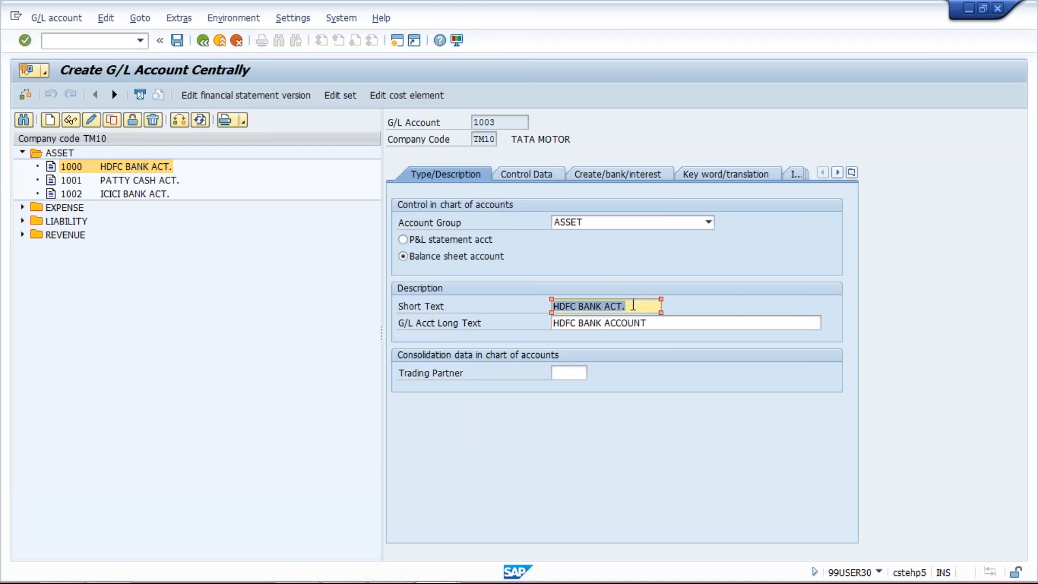
text(DO)
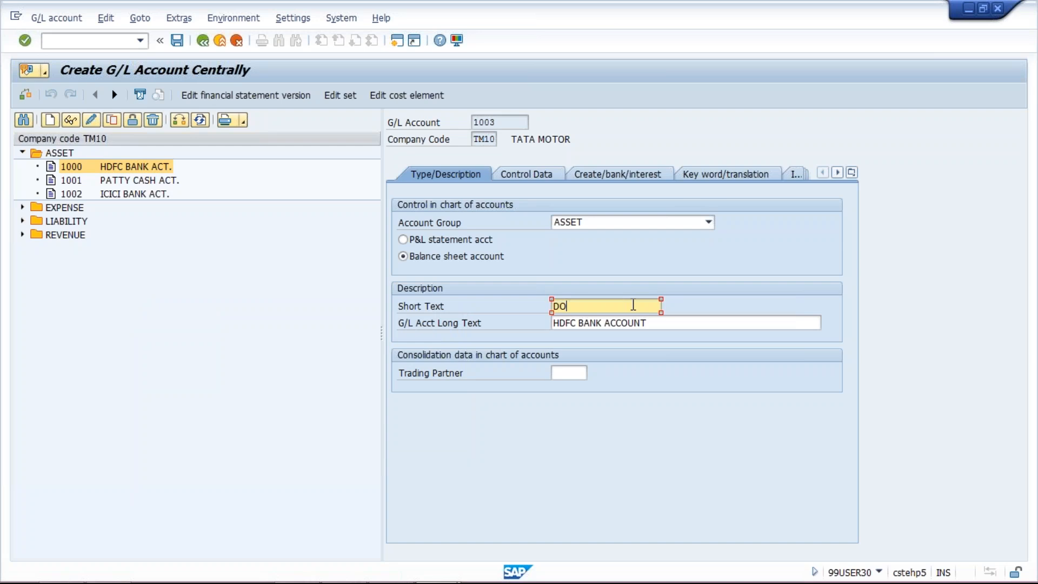
key(BackSpace)
key(BackSpace)
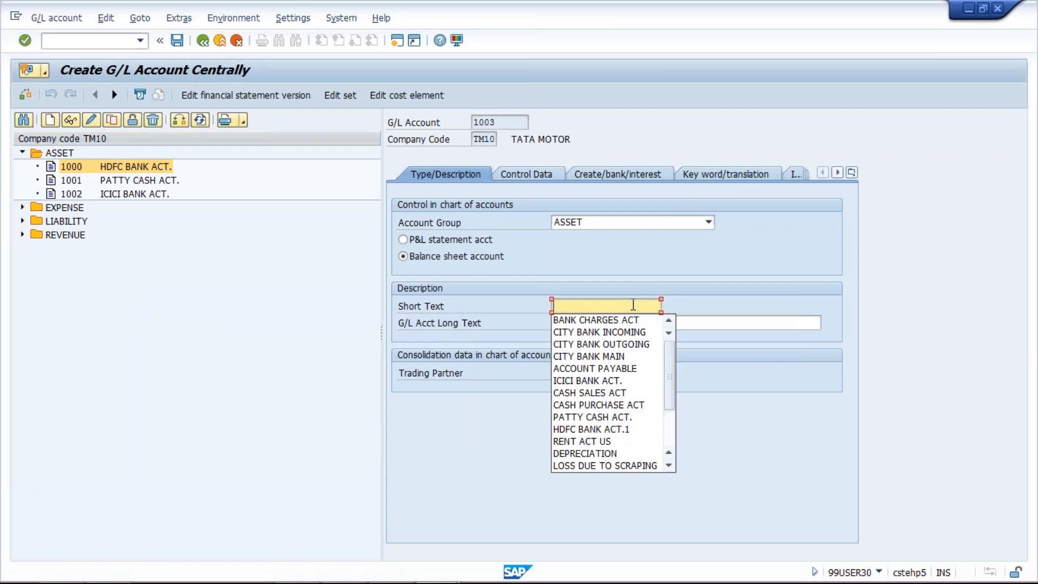
text(VENDOE)
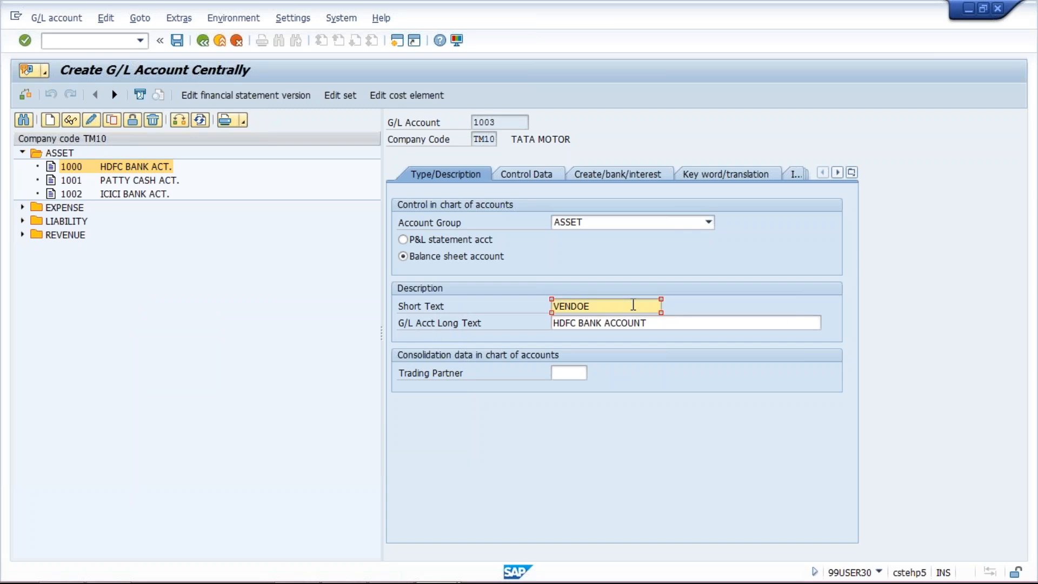
key(BackSpace)
text(R DO)
text(WN)
text( PVT)
key(ctrl+a)
key(ctrl+c)
key(Tab)
key(ctrl+v)
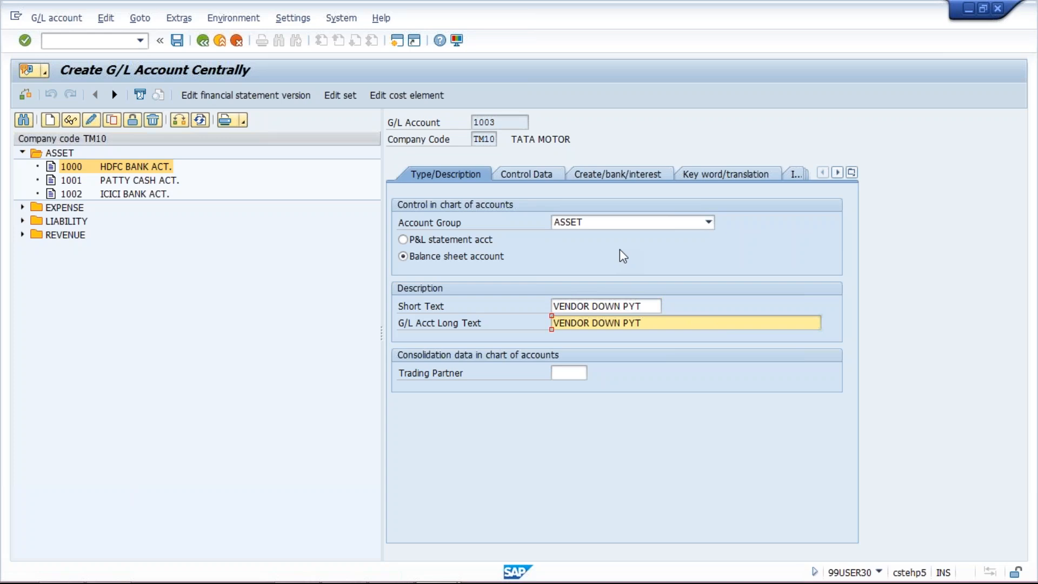
Set the reconciliation account type in the new account's control data to Vendors.
click(545, 175)
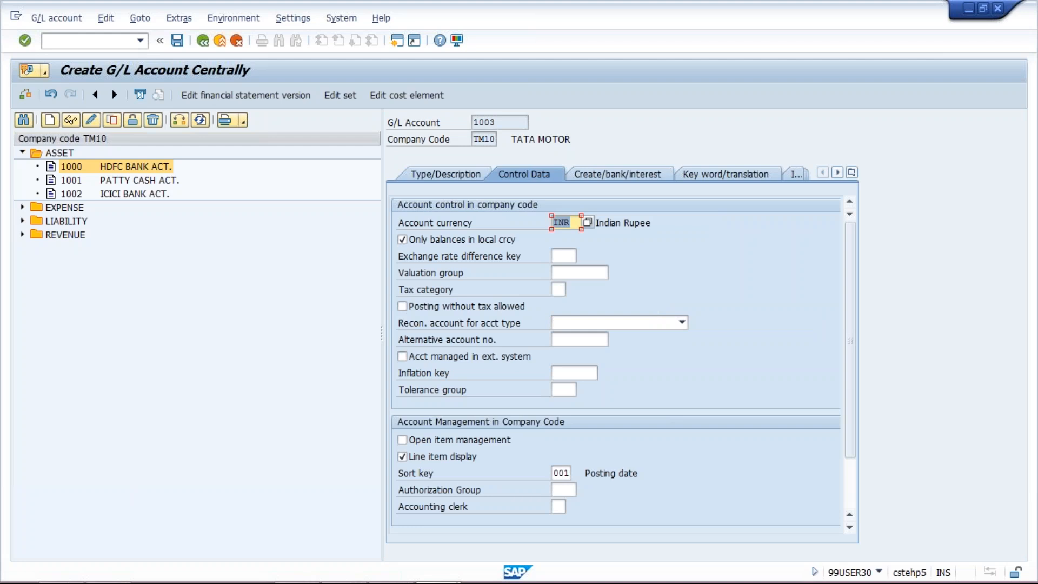
click(602, 323)
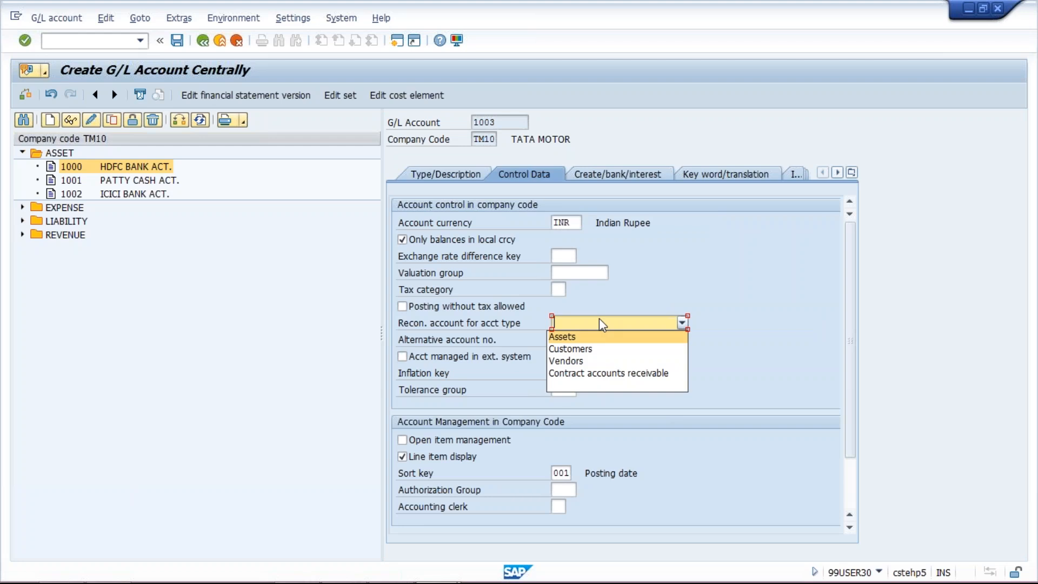
click(569, 361)
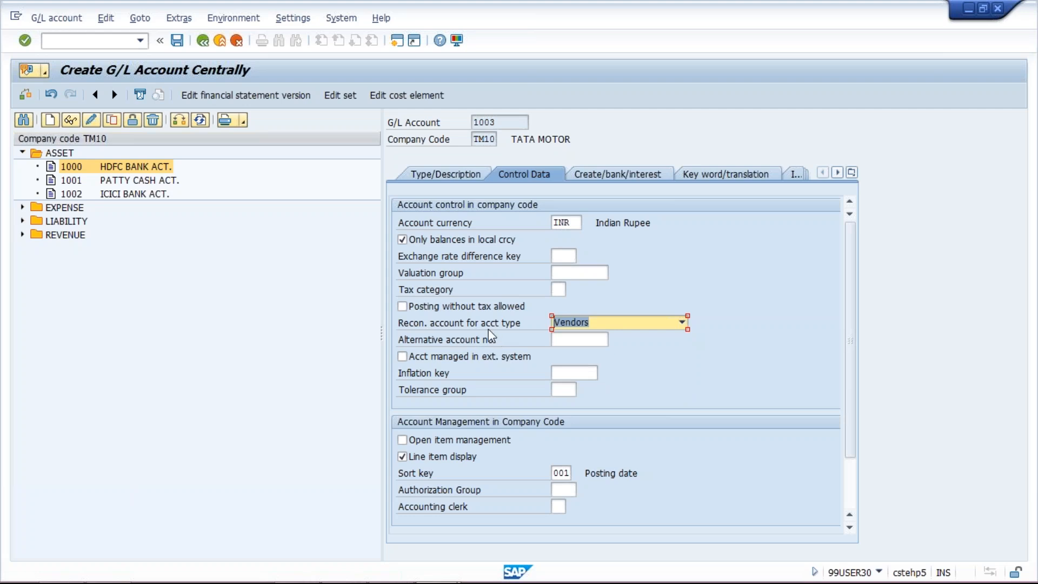
click(611, 327)
click(722, 278)
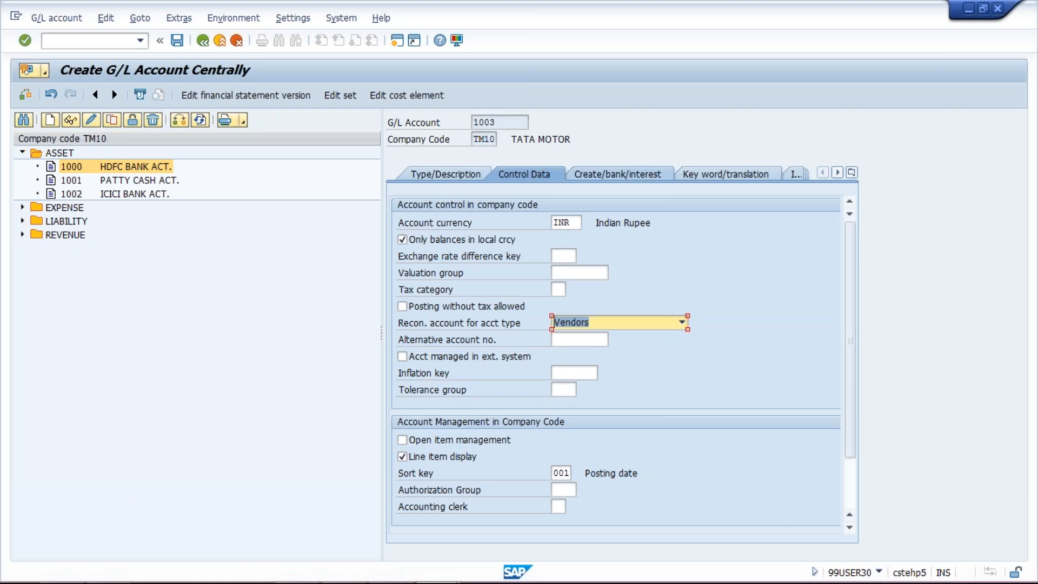
Set the field status group to G067 and try to save the account.
click(617, 174)
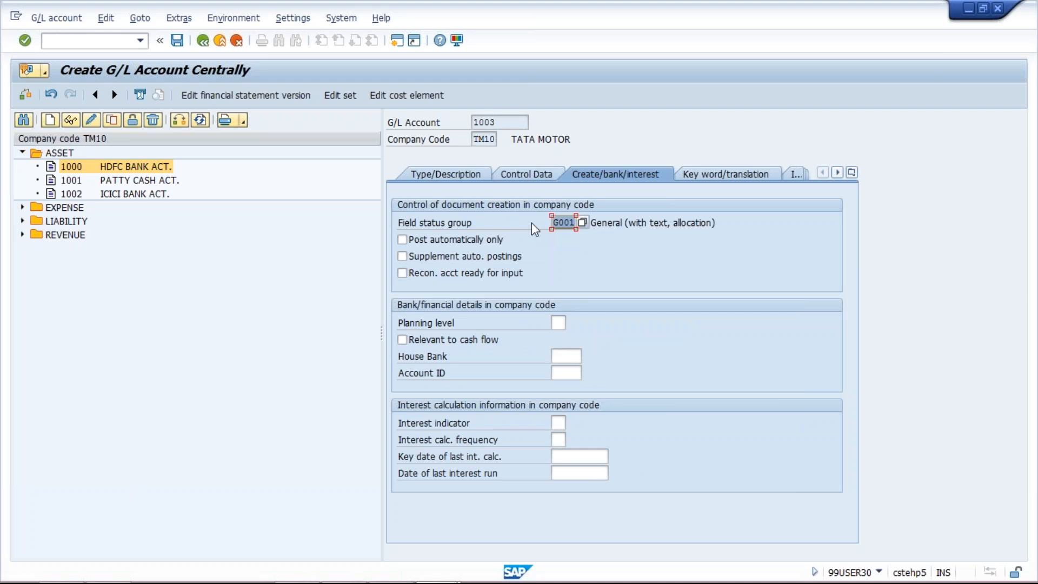
key(BackSpace)
click(572, 240)
click(177, 41)
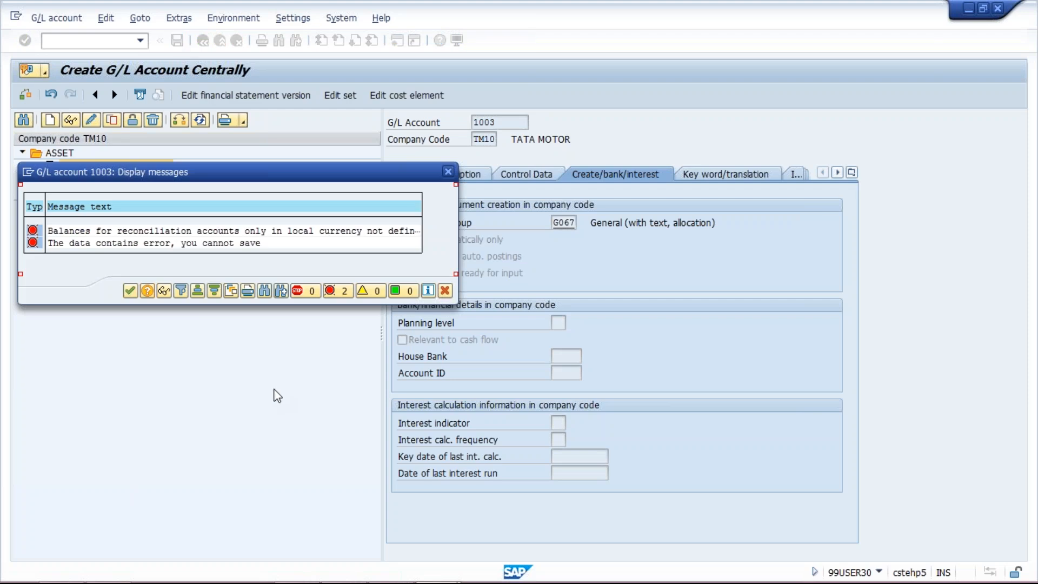
click(130, 290)
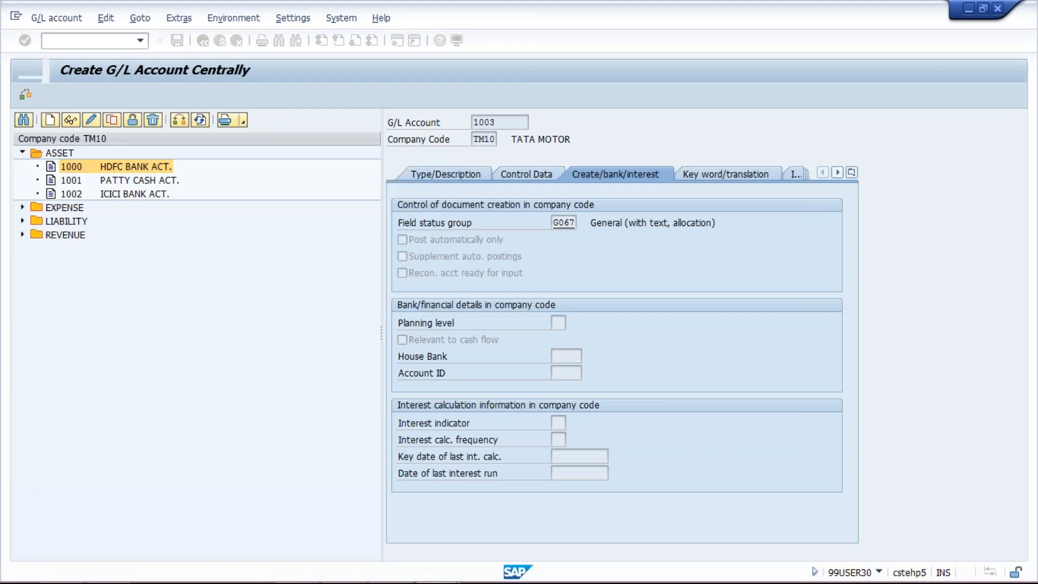
Disable Only balances in local crcy in the control data and save the account.
click(549, 175)
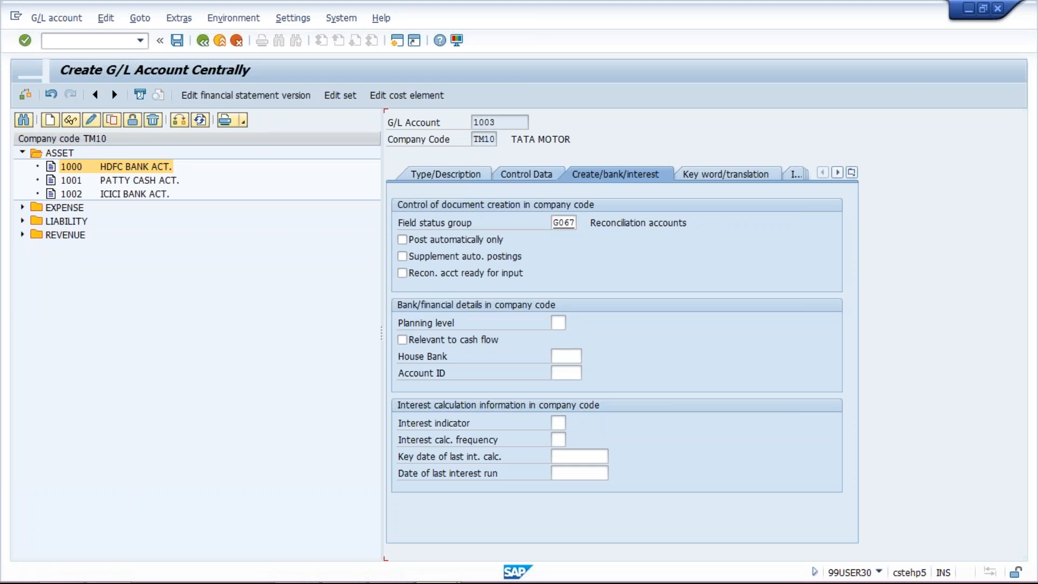
click(403, 240)
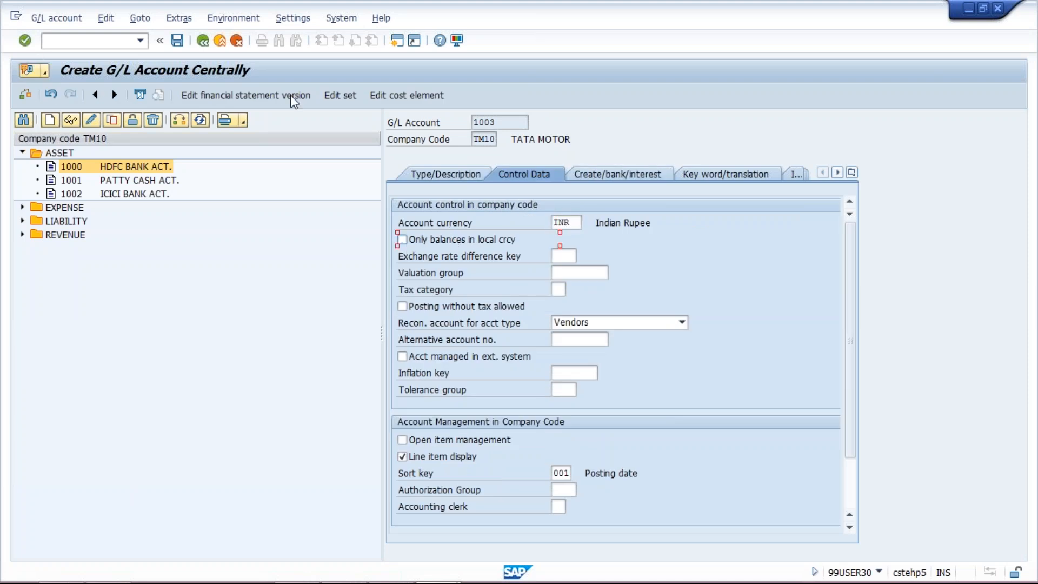
click(178, 41)
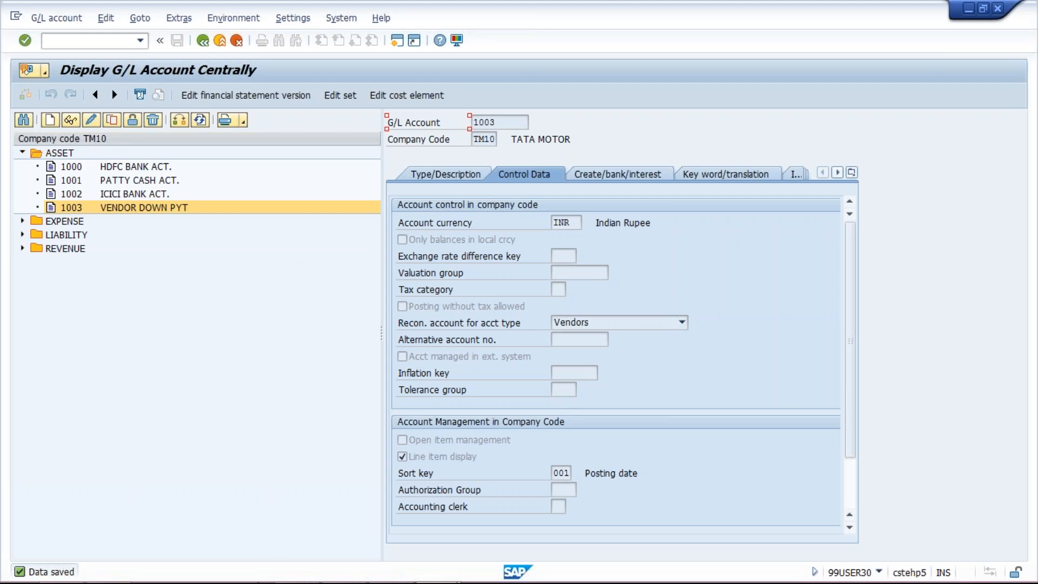
Switch to the PowerPoint presentation and remove /FBKP after OBYR from the second configuration step on slide 3.
mouse_move(391, 582)
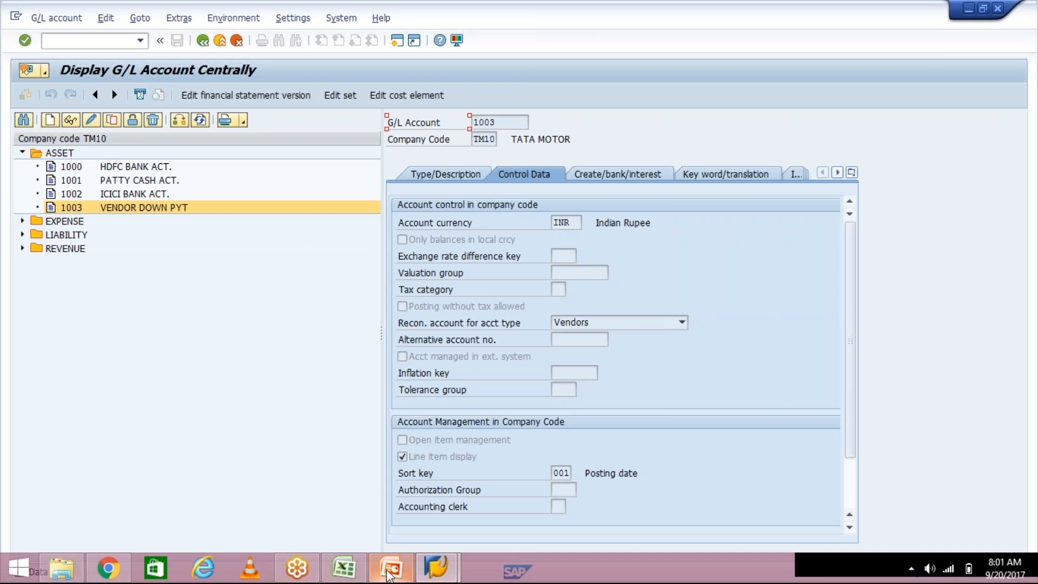
click(389, 570)
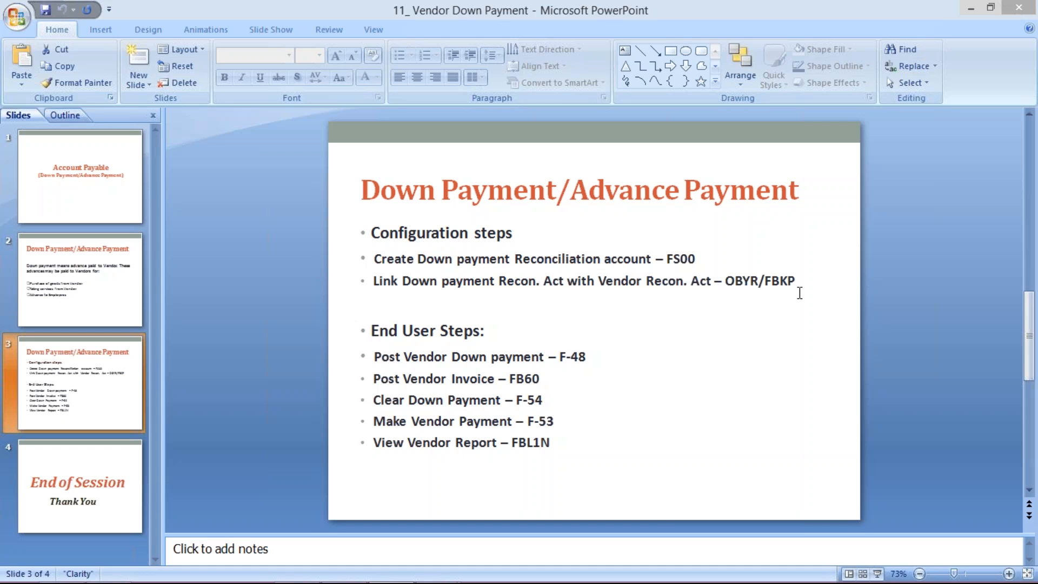
click(801, 286)
click(801, 286)
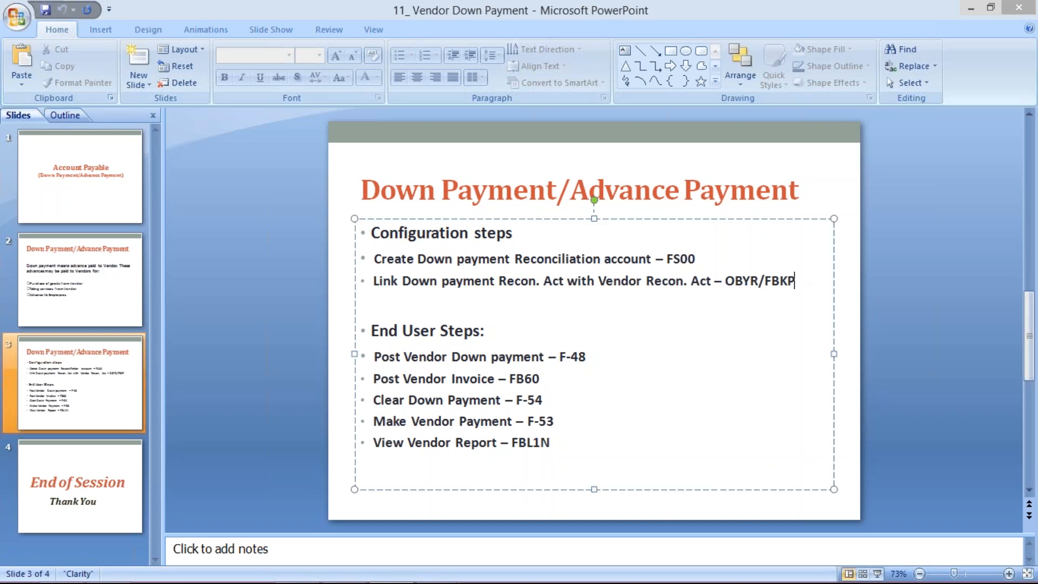
key(BackSpace)
key(BackSpace)
key(BackSpace)
key(BackSpace)
key(BackSpace)
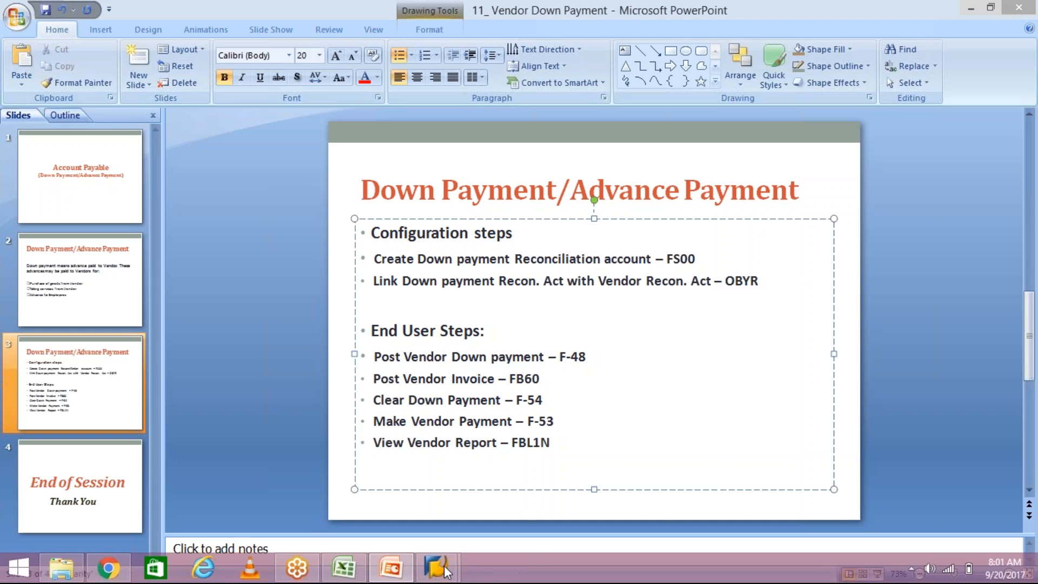
Switch back to the SAP G/L account window, open a new session and run transaction OBYR.
mouse_move(437, 568)
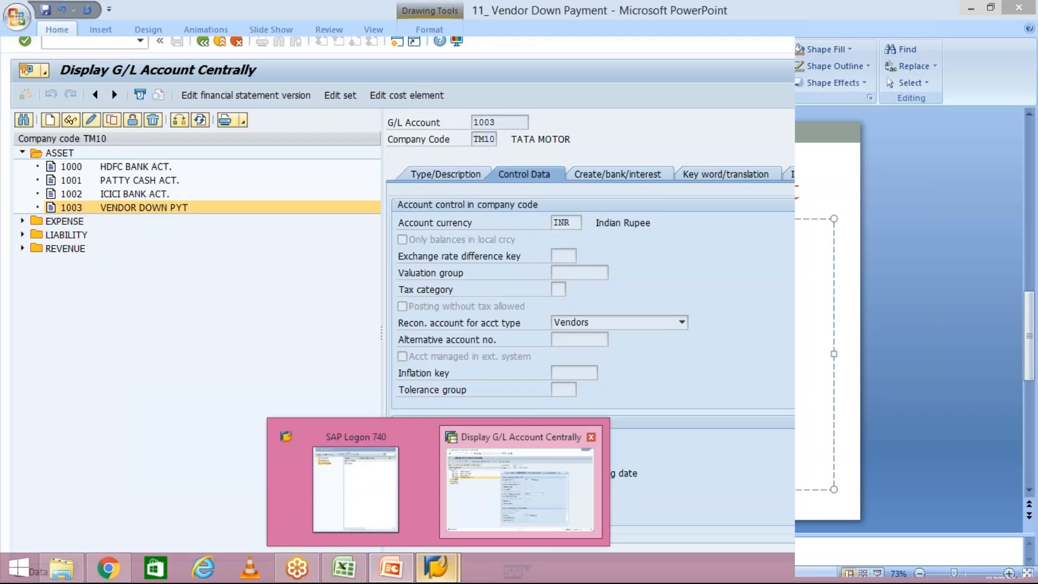
click(565, 506)
click(397, 41)
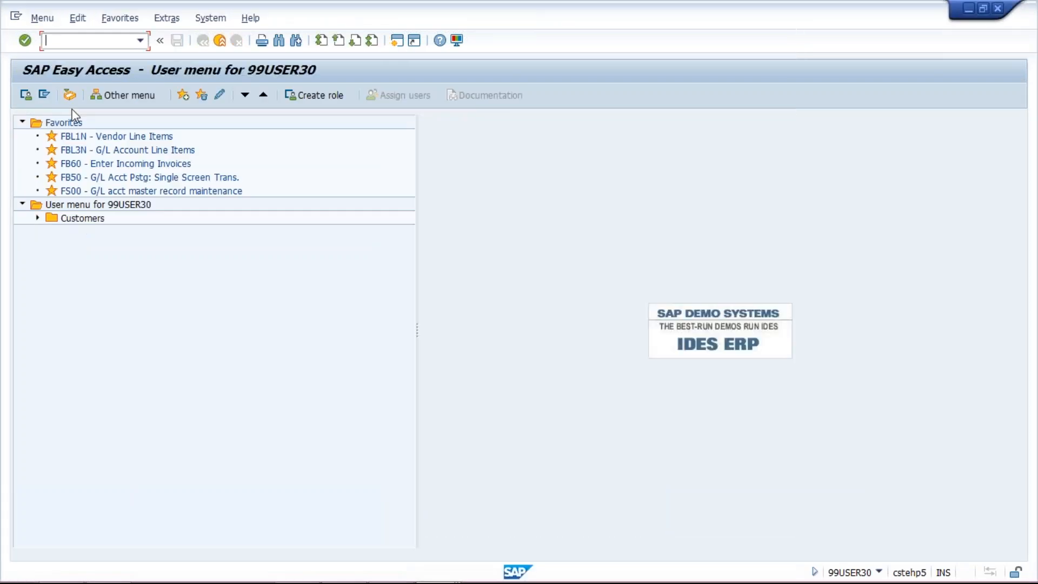
text(OBYR)
key(Return)
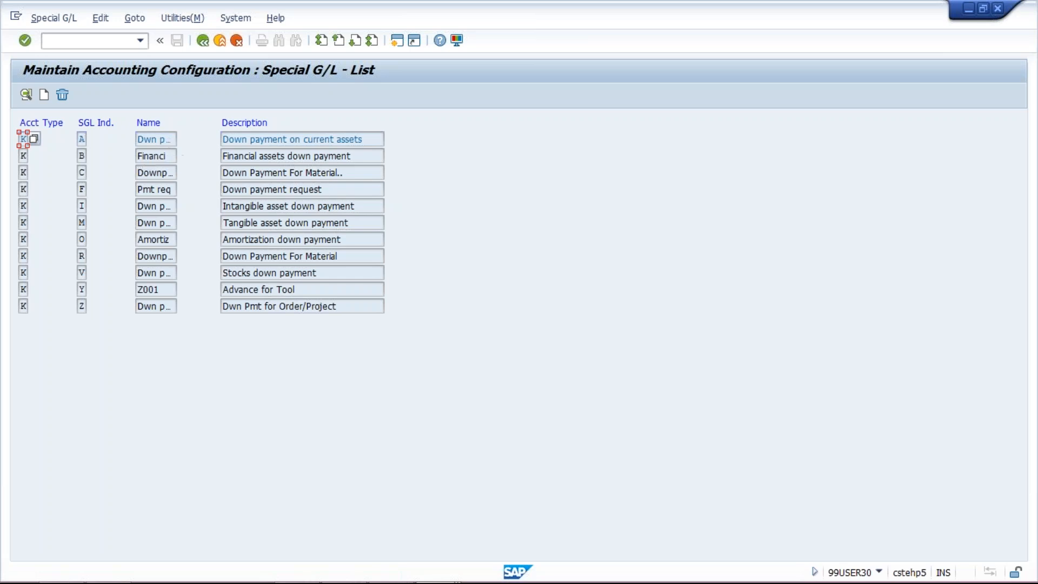
Open the account assignment of special G/L indicator A, Down payment on current assets, for chart of accounts TM10.
double_click(248, 144)
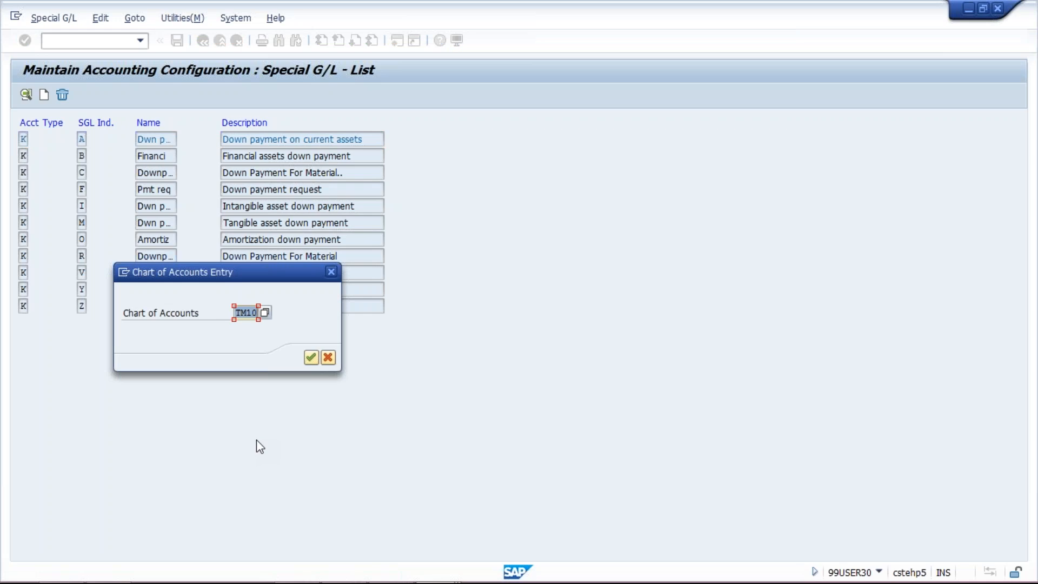
key(Return)
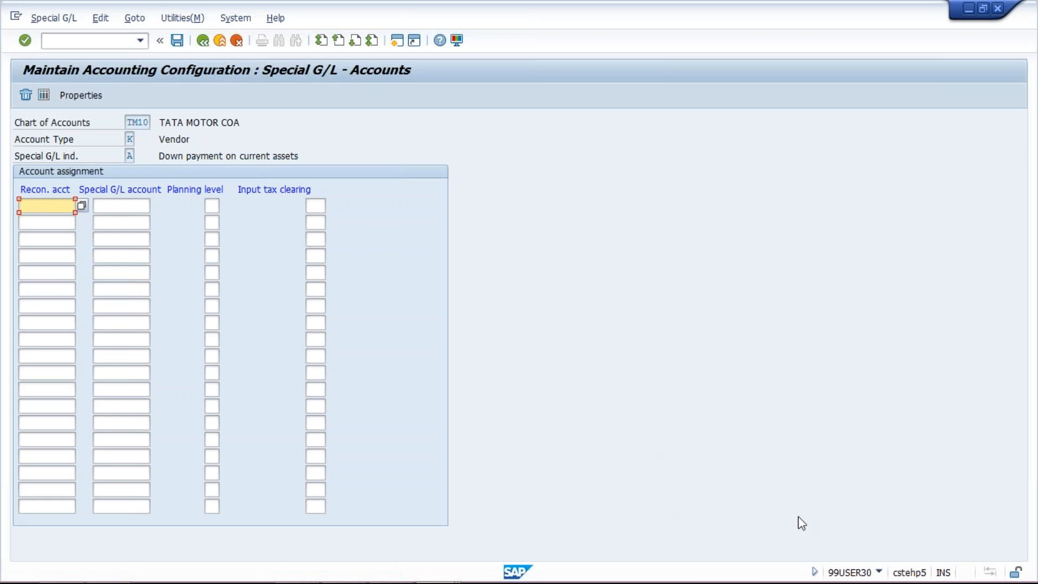
click(903, 496)
click(184, 264)
click(115, 209)
click(52, 205)
mouse_move(567, 559)
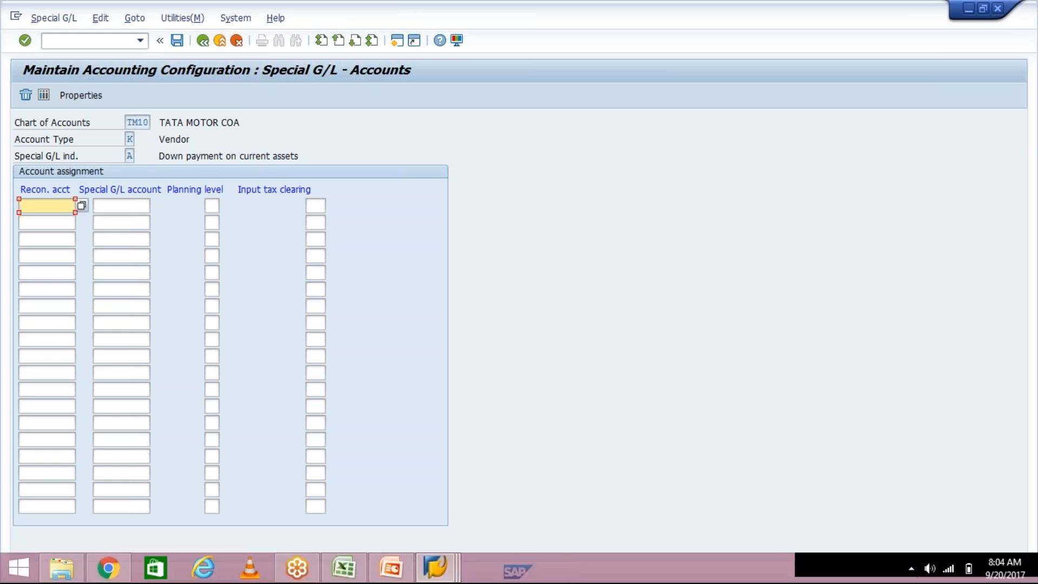
Look up Account Payable under Liability in the G/L account session and enter 2000 as reconciliation account in the special G/L assignment.
click(435, 566)
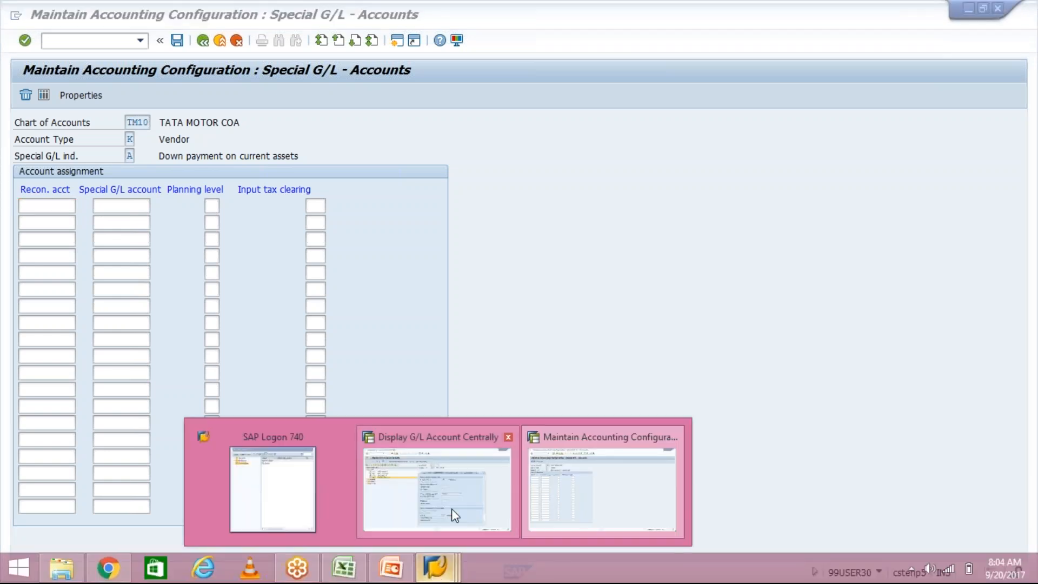
click(452, 508)
click(22, 234)
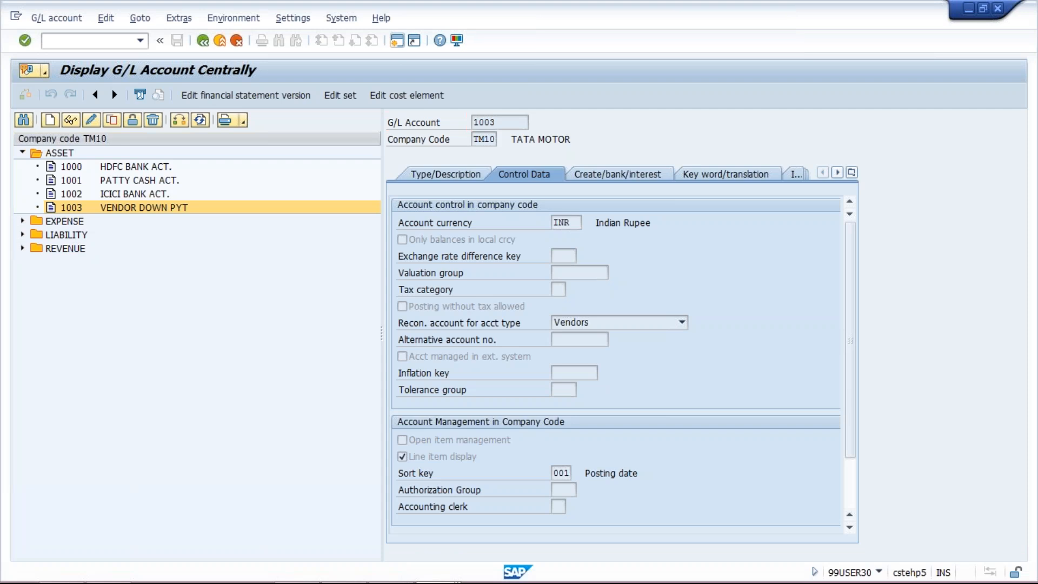
click(153, 249)
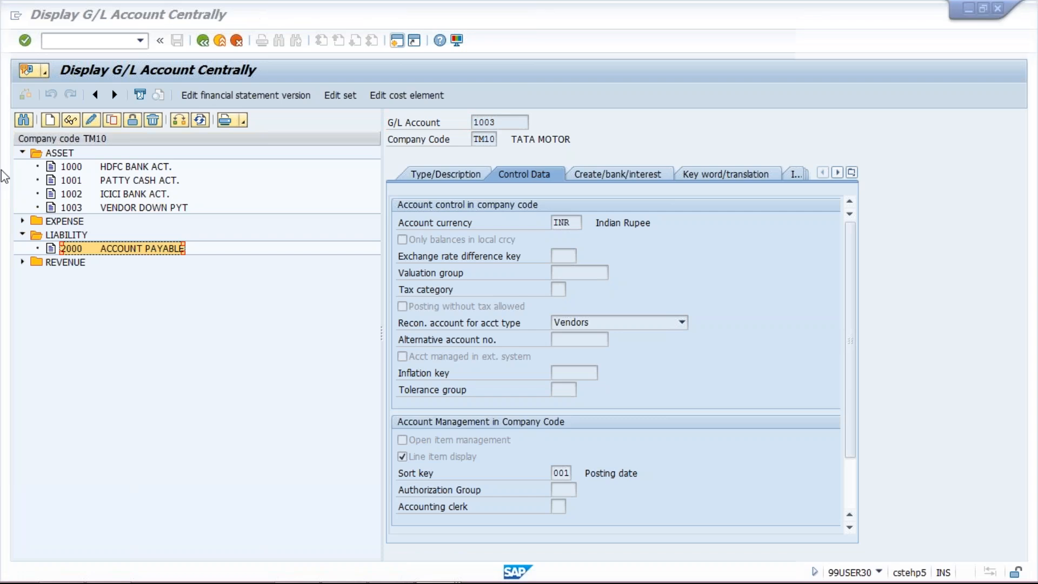
key(alt+Tab)
text(2000)
Assign vendor down payment account 1003 as the special G/L account and save the assignment under the TATA MOTOR customizing request.
click(125, 205)
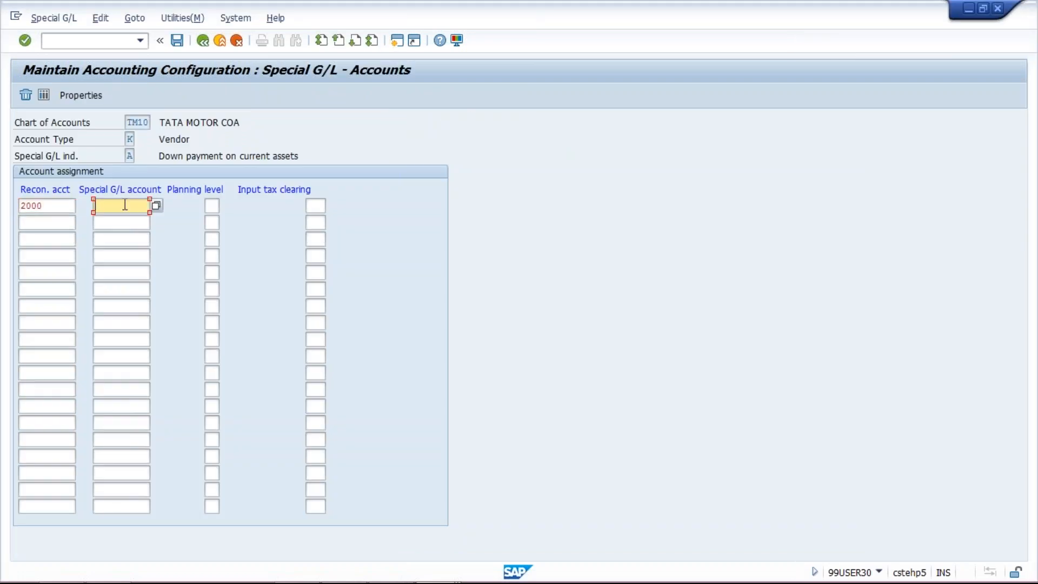
key(alt+Tab)
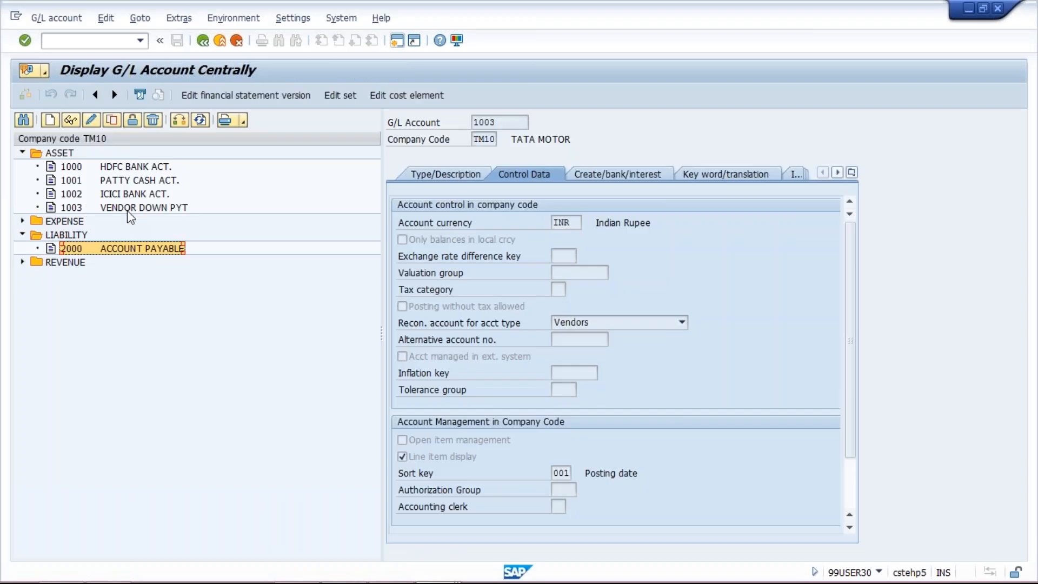
key(alt+Tab)
text(1003)
click(174, 40)
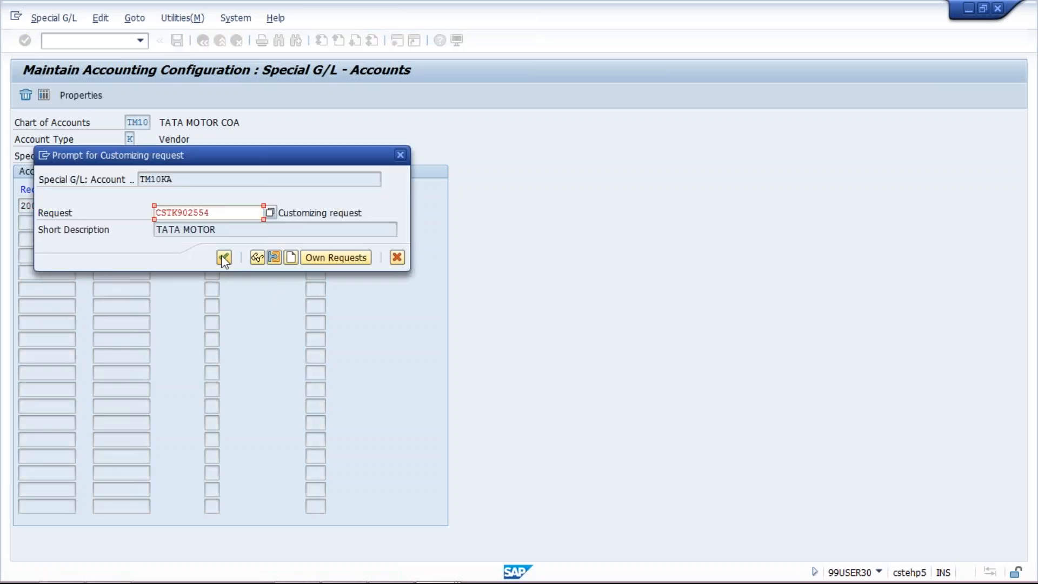
click(224, 258)
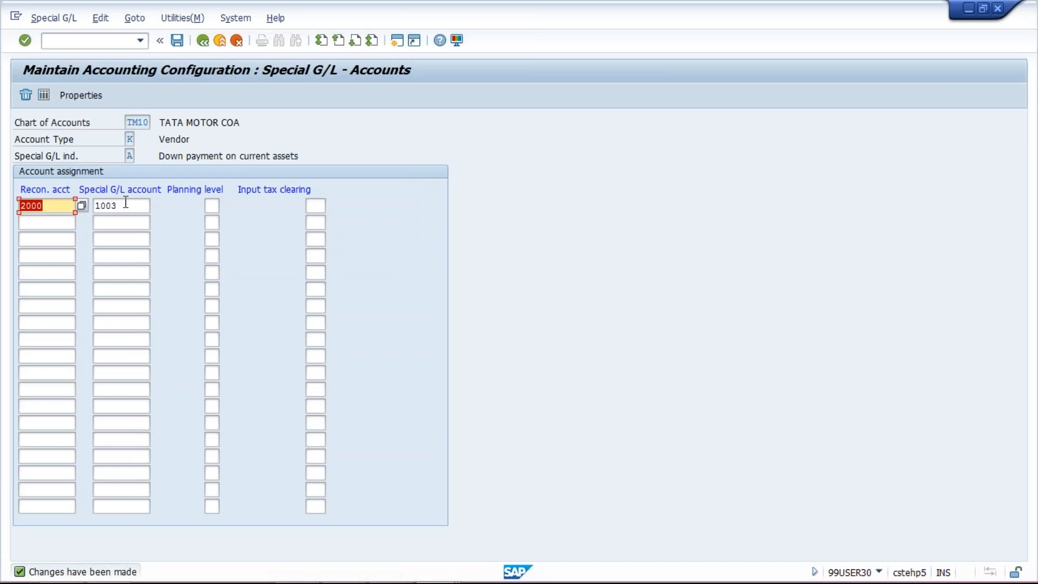
click(125, 202)
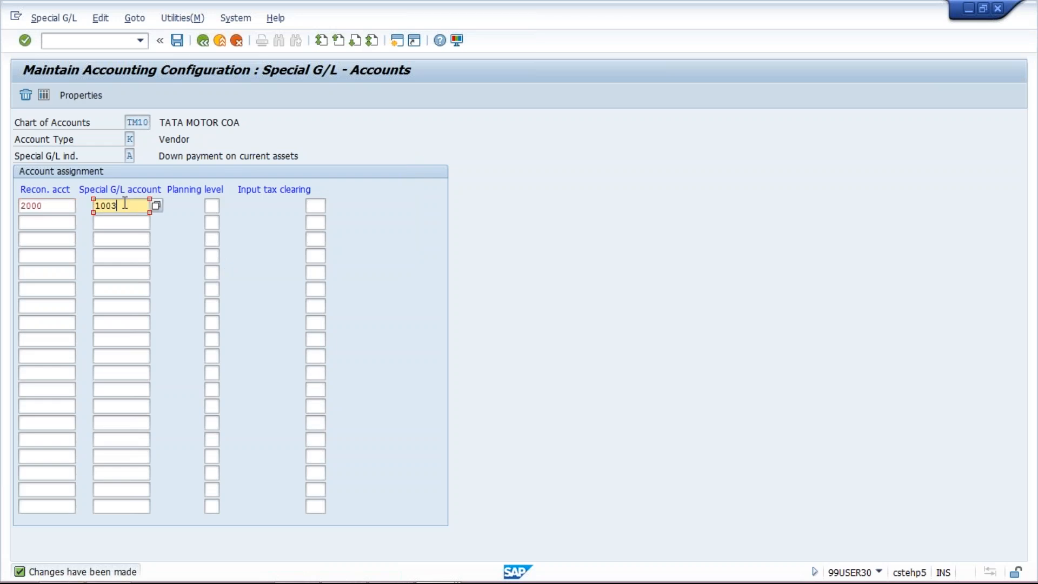
click(55, 204)
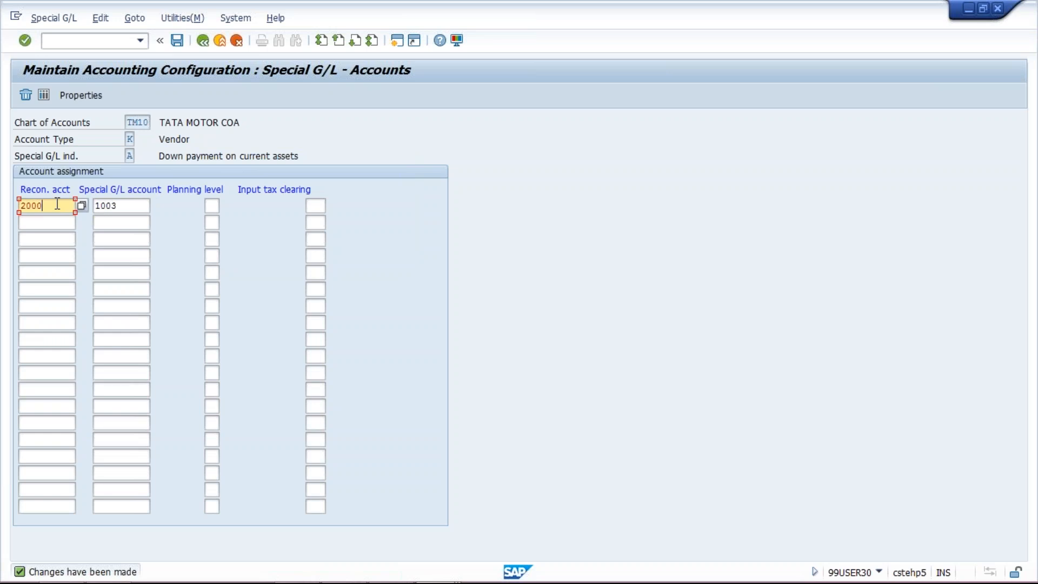
click(133, 207)
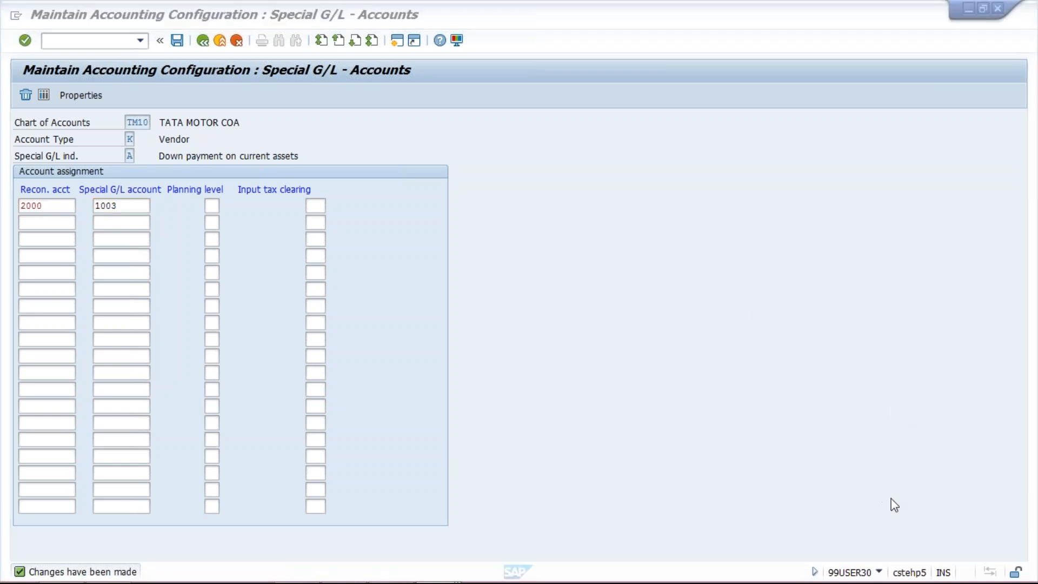
click(552, 441)
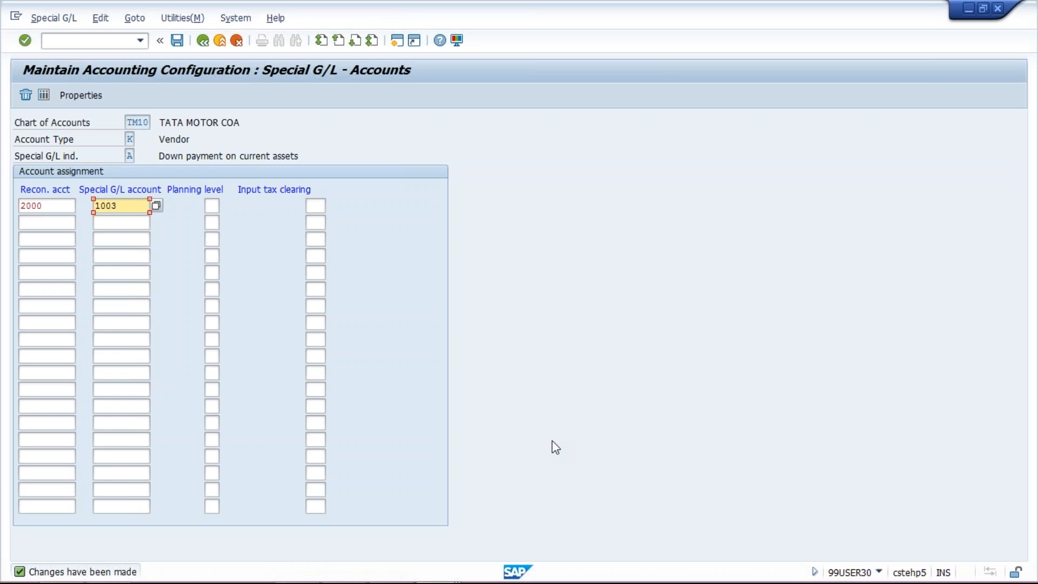
Switch to the PowerPoint presentation to review the end user steps on slide 3, and return to the SAP special G/L accounts window.
mouse_move(483, 583)
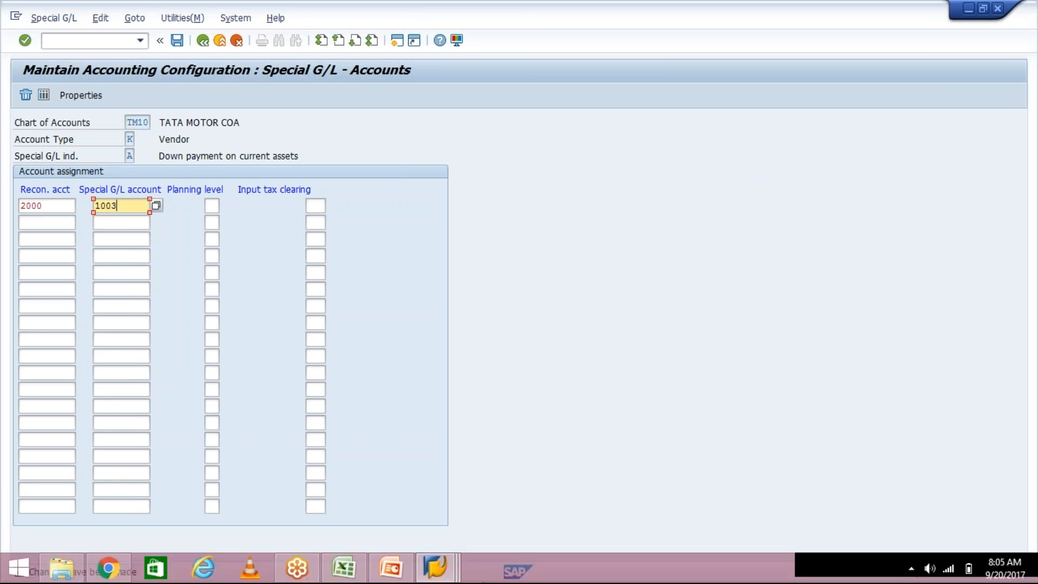
click(392, 574)
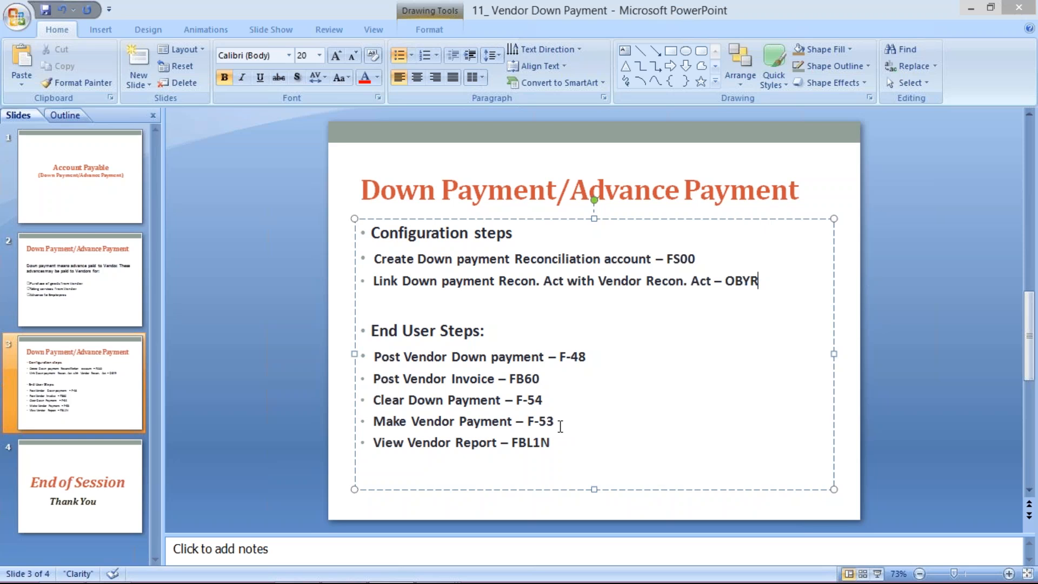
mouse_move(438, 568)
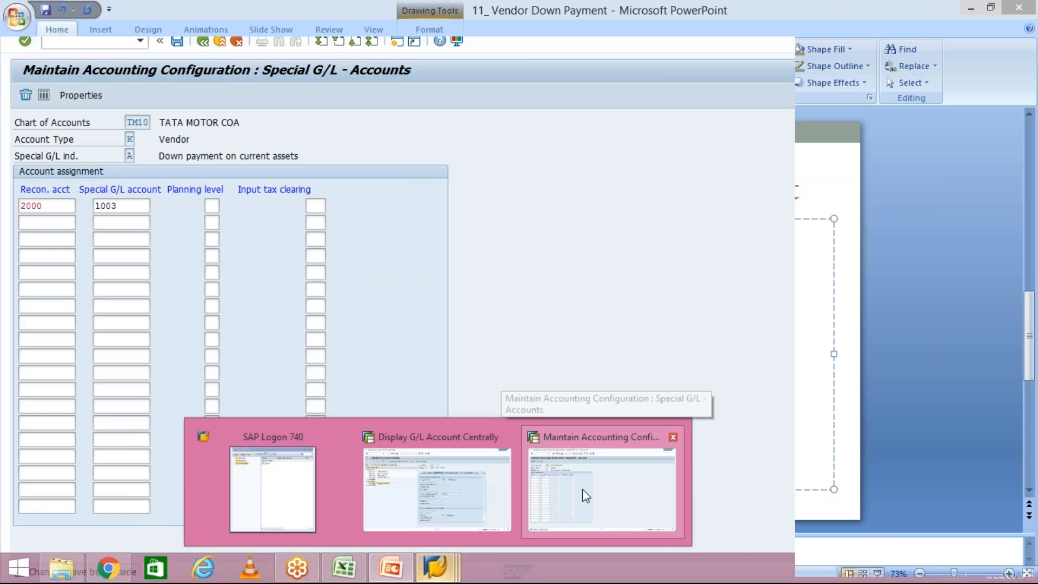
click(586, 496)
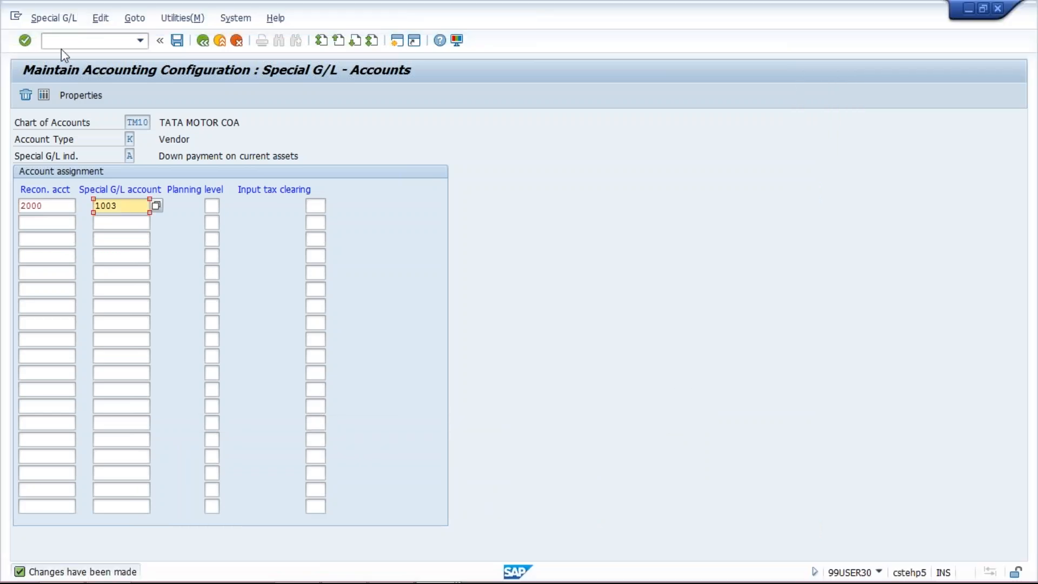
Leave the special G/L configuration and run transaction F-48 for posting a vendor down payment.
click(61, 41)
text(/N)
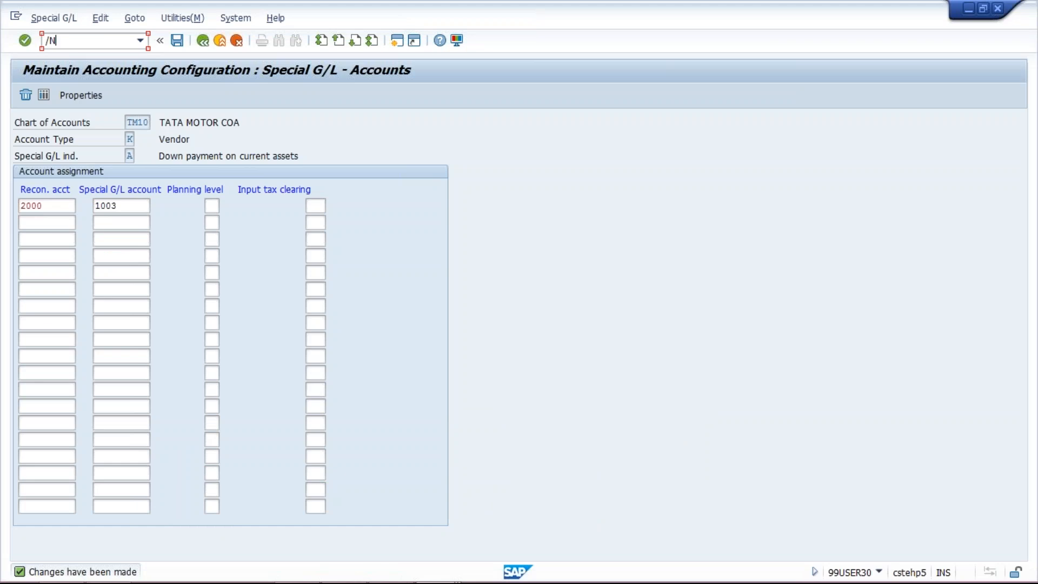
text(F-48)
key(Return)
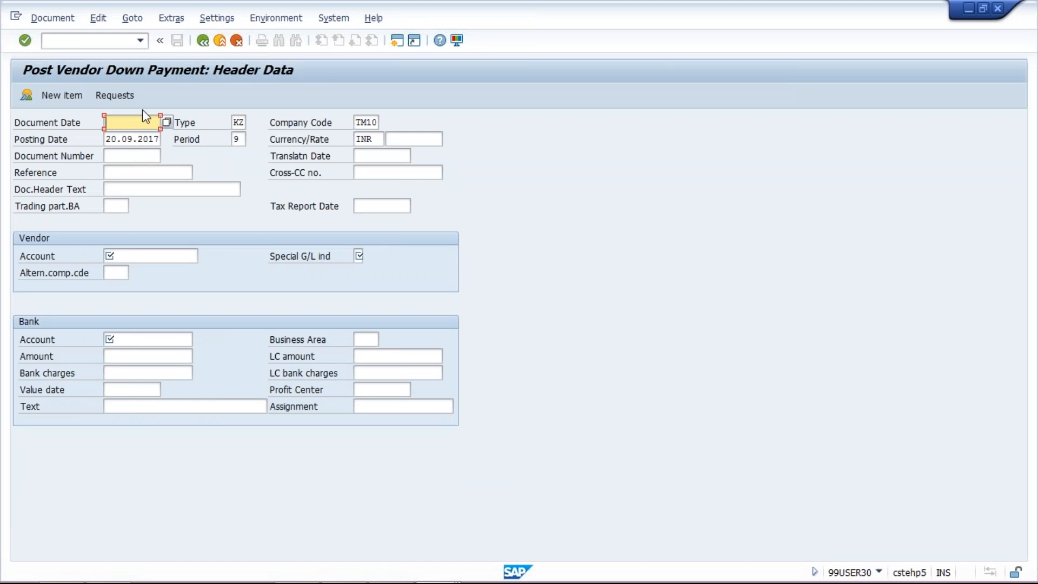
Set the document date to 20.09.2017 and choose vendor PENTA INFOTECH INDIA by searching the vendors of company code TM10.
text(20.09.2017)
click(373, 139)
click(135, 254)
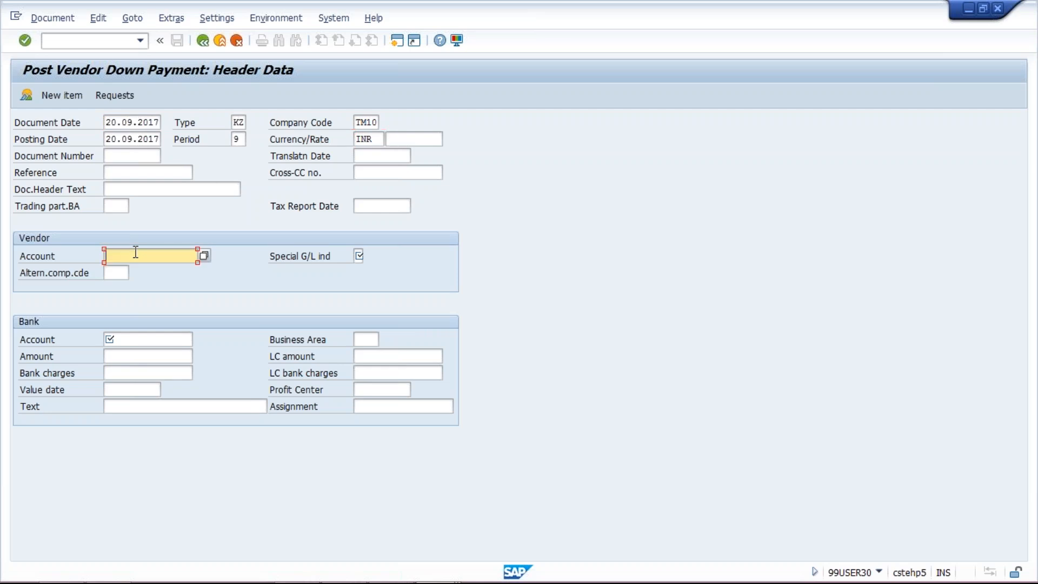
click(204, 257)
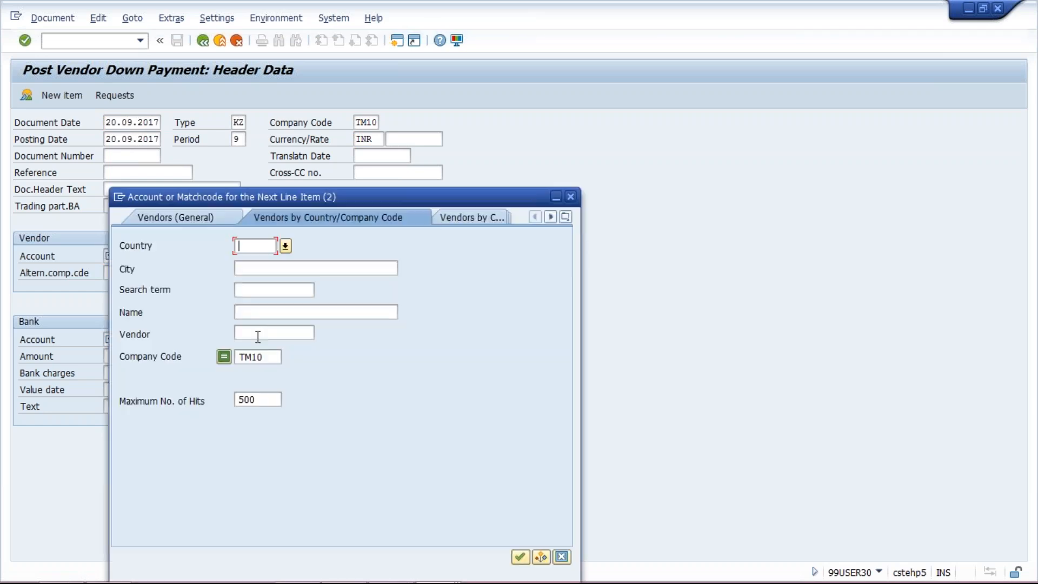
click(257, 333)
key(Return)
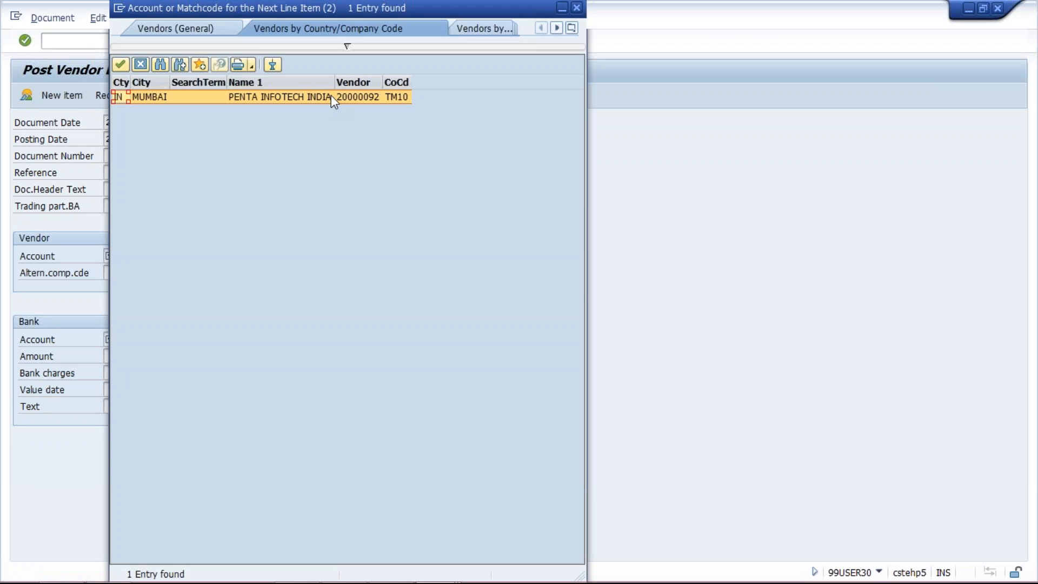
click(374, 96)
double_click(375, 98)
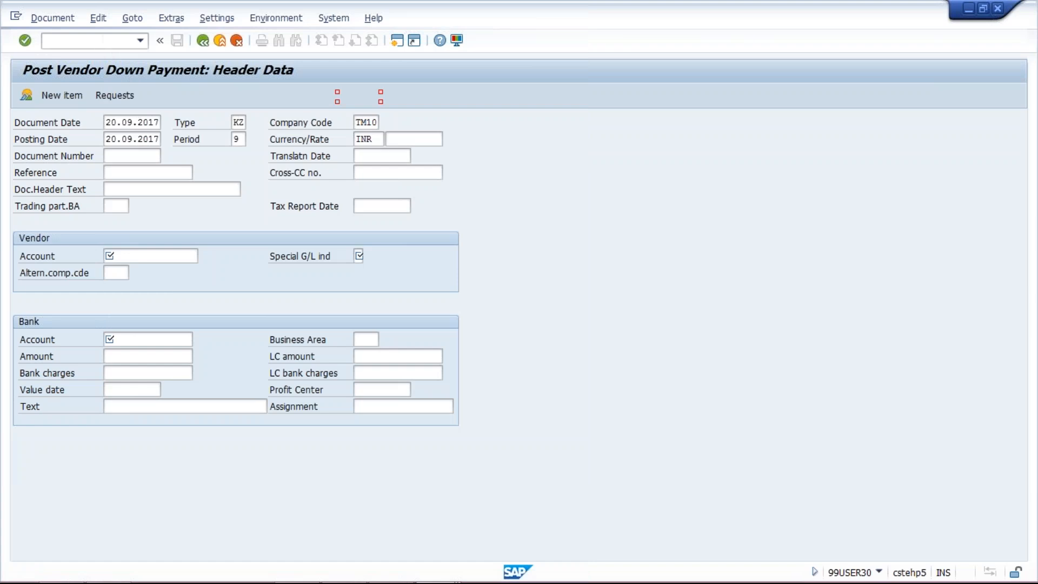
Enter special G/L indicator A, bank account 1000 and an amount of 300, and proceed to the vendor item.
click(358, 257)
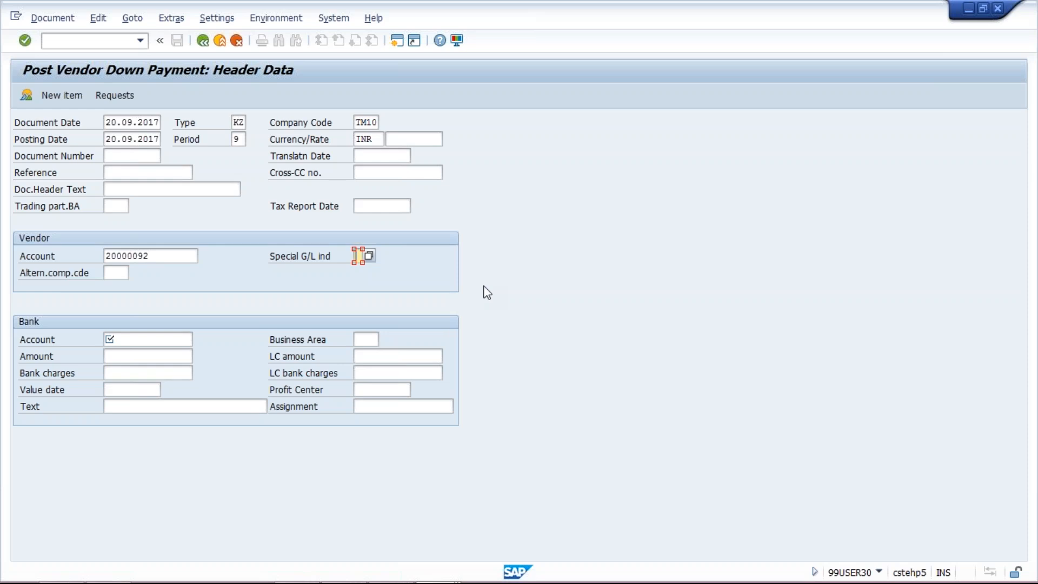
text(A)
click(133, 338)
text(1)
click(132, 355)
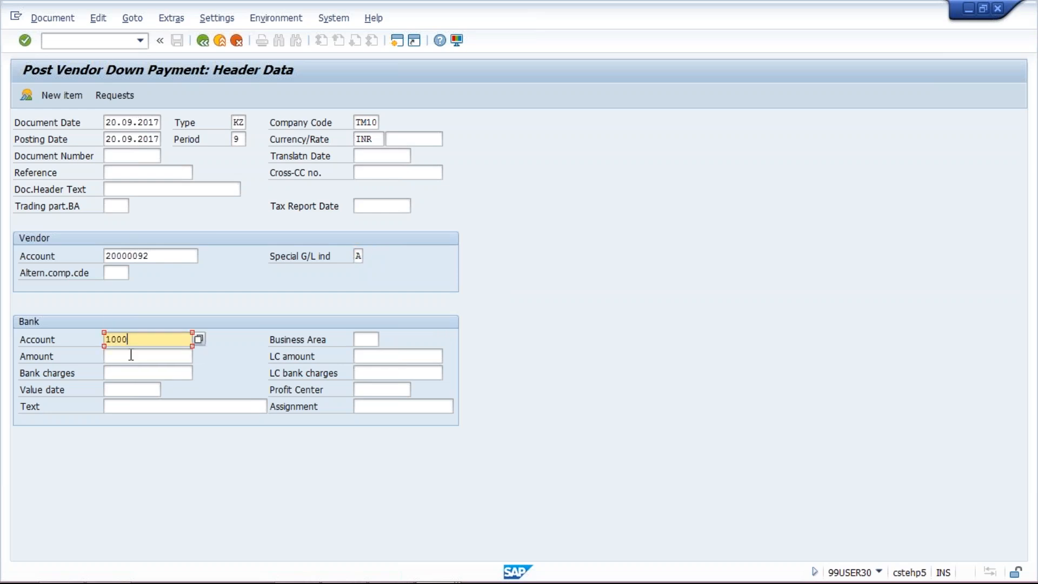
click(132, 355)
text(300)
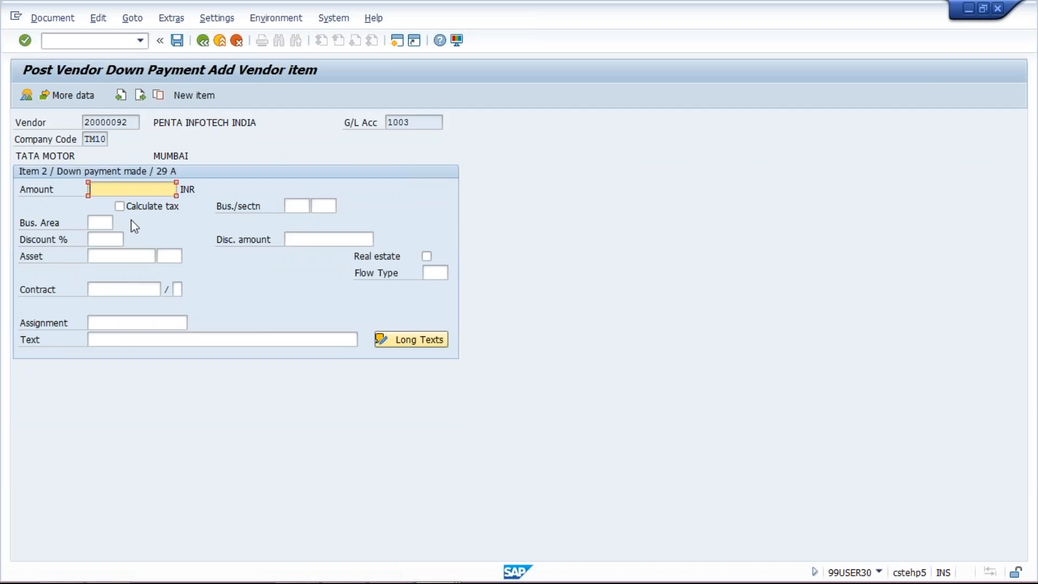
Set the vendor item's amount to 300 INR and its text to Down payment.
text(300)
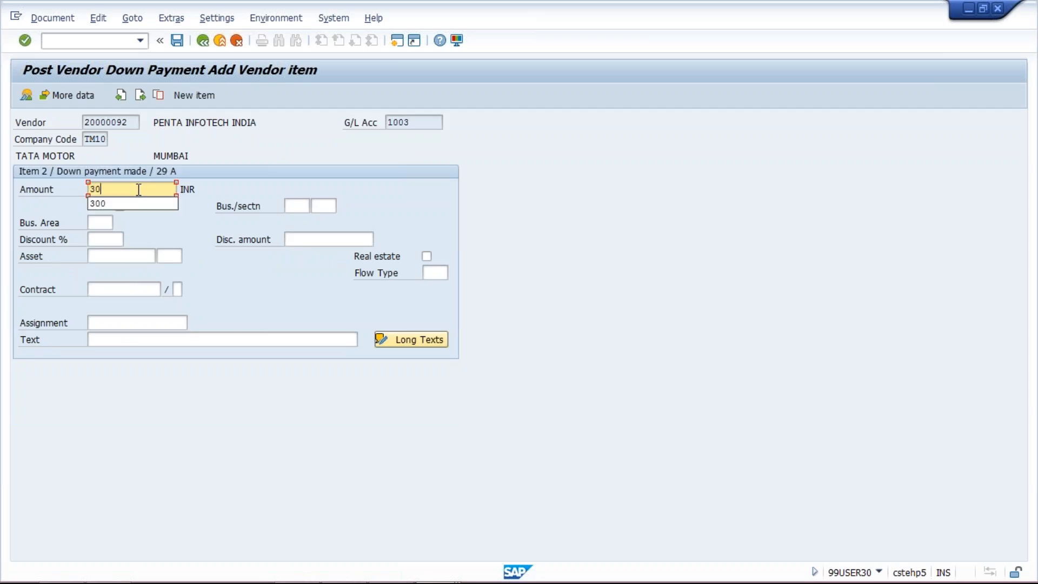
click(155, 340)
click(159, 352)
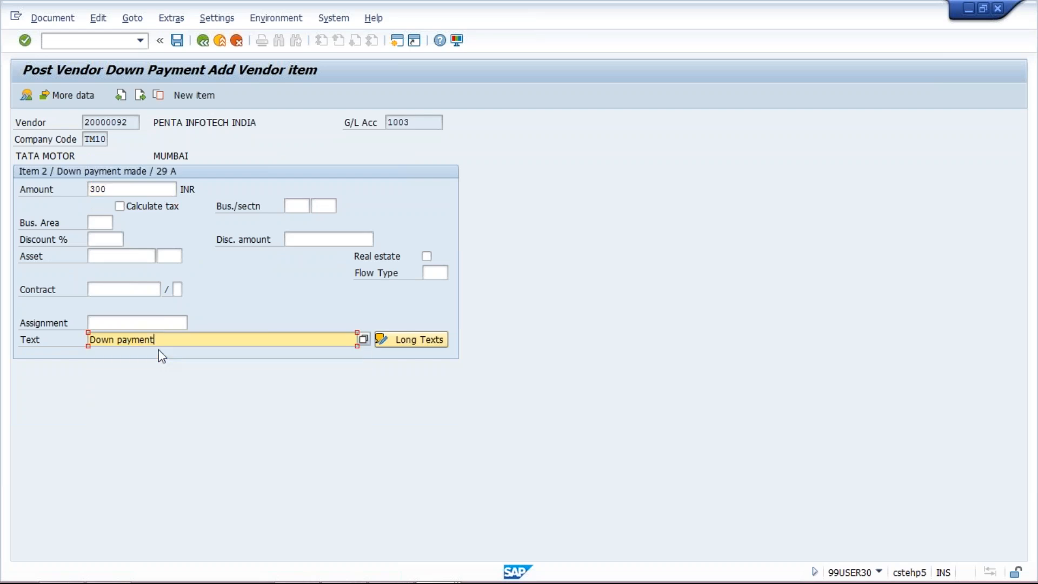
Simulate the down payment document, check its bank and vendor line items, and post it.
click(54, 19)
click(63, 87)
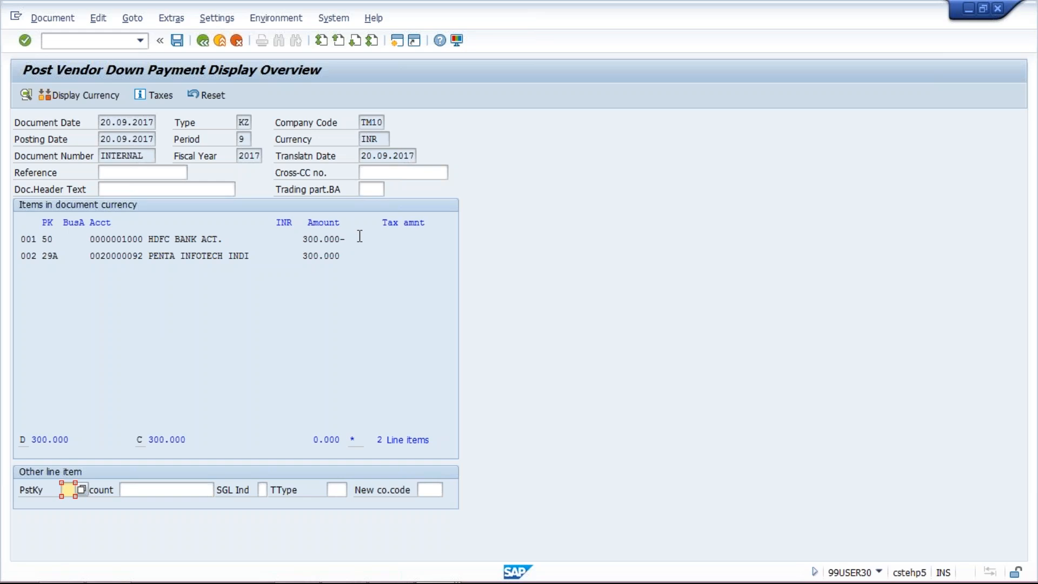
click(344, 255)
click(179, 47)
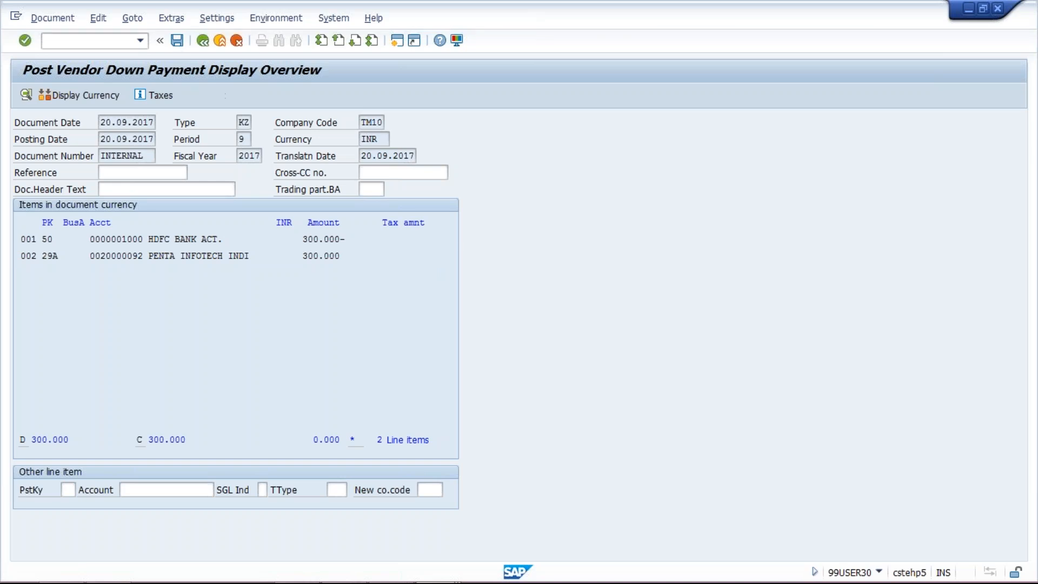
Open a new session and run transaction FBL1N for the vendor line items.
click(396, 42)
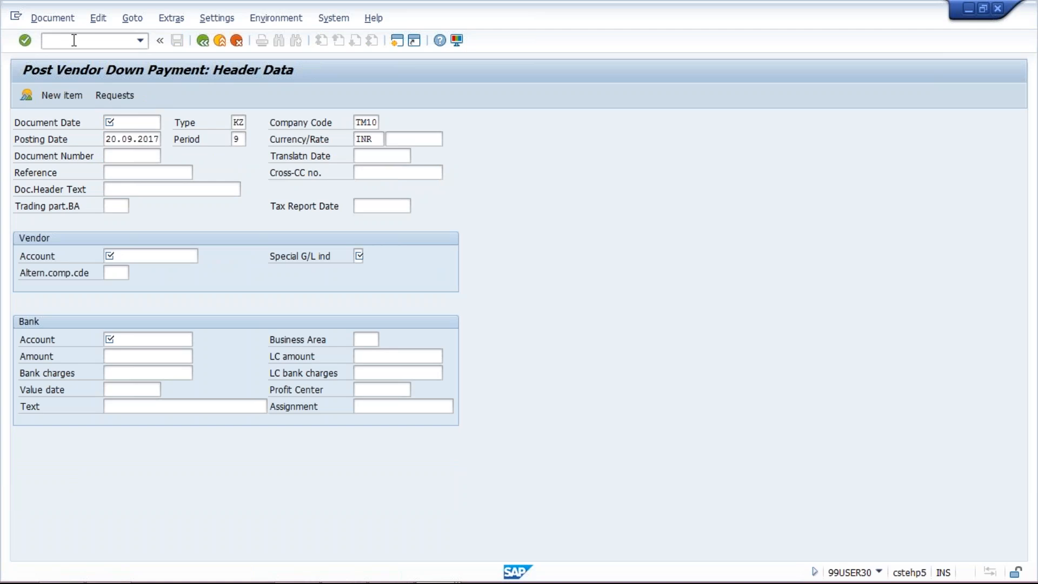
text(F)
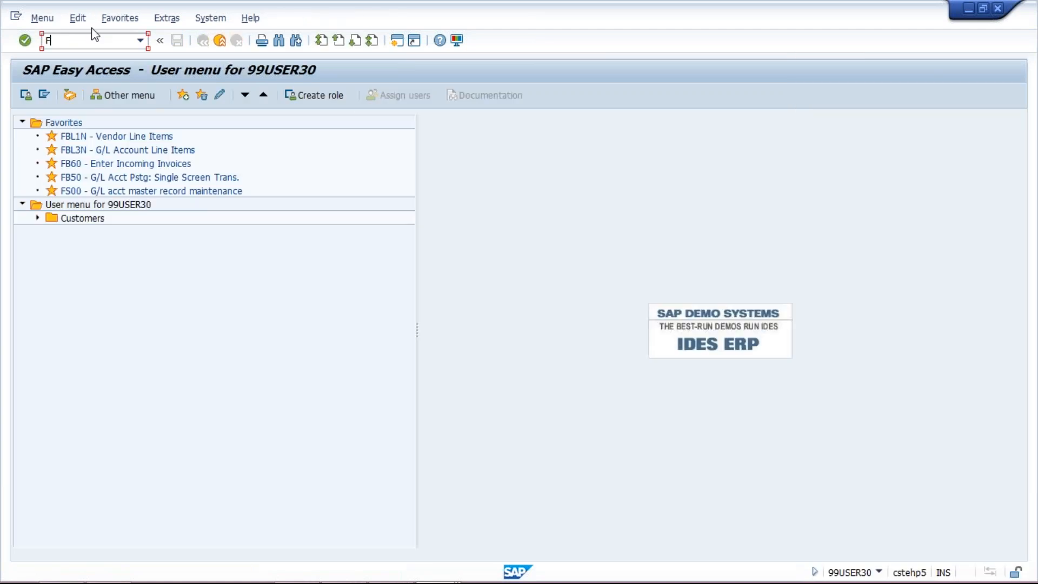
text(BL1N)
key(Return)
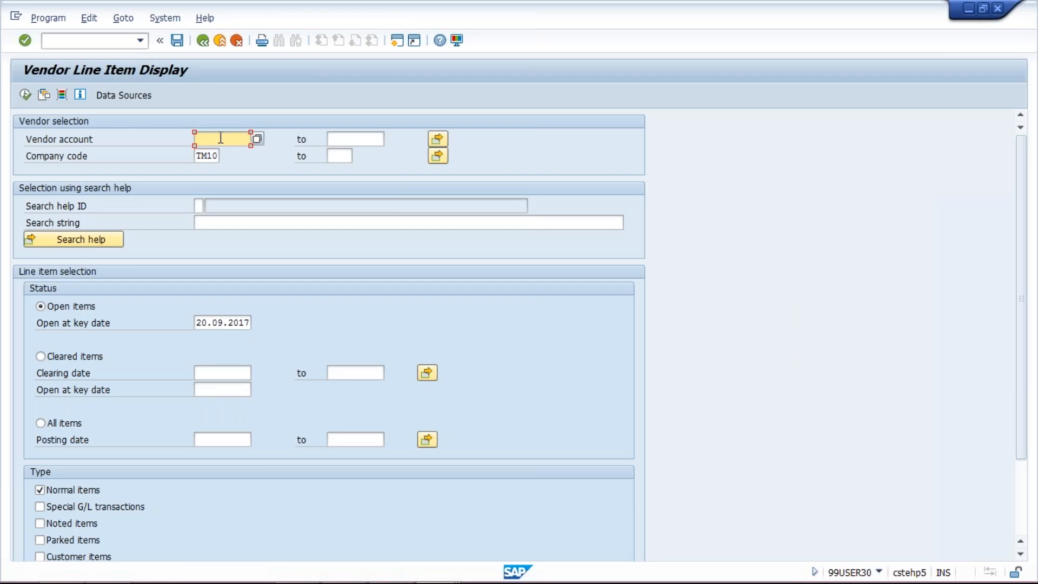
Display the open normal items of vendor PENTA INFOTECH INDIA in company code TM10 and return to the selection.
click(221, 138)
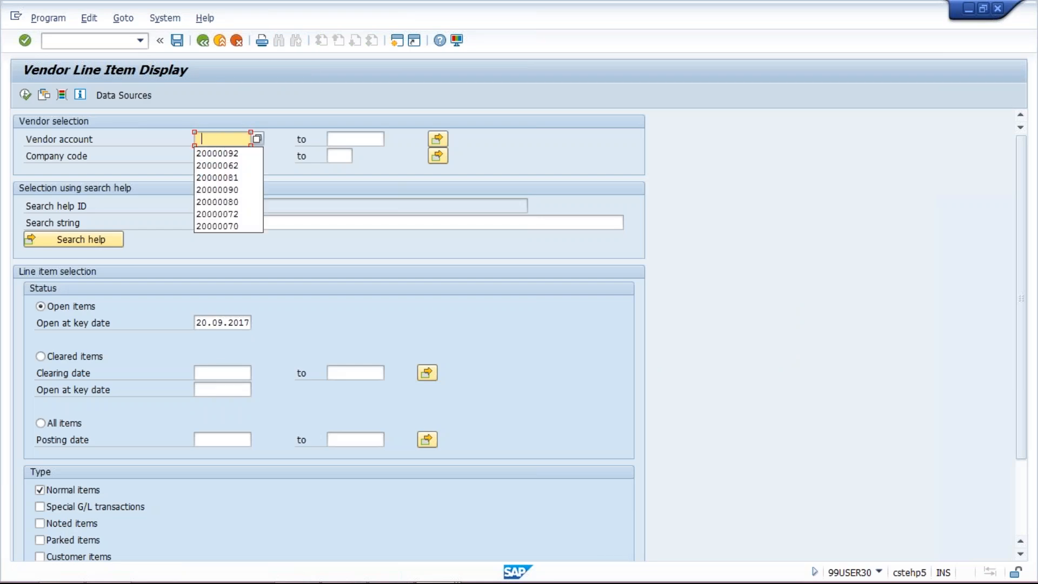
click(227, 154)
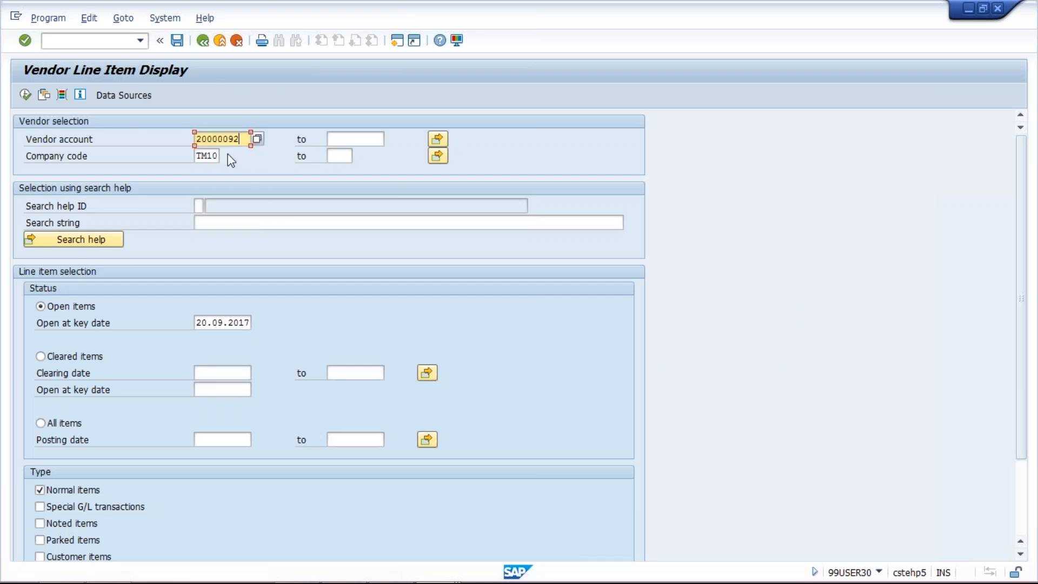
click(25, 95)
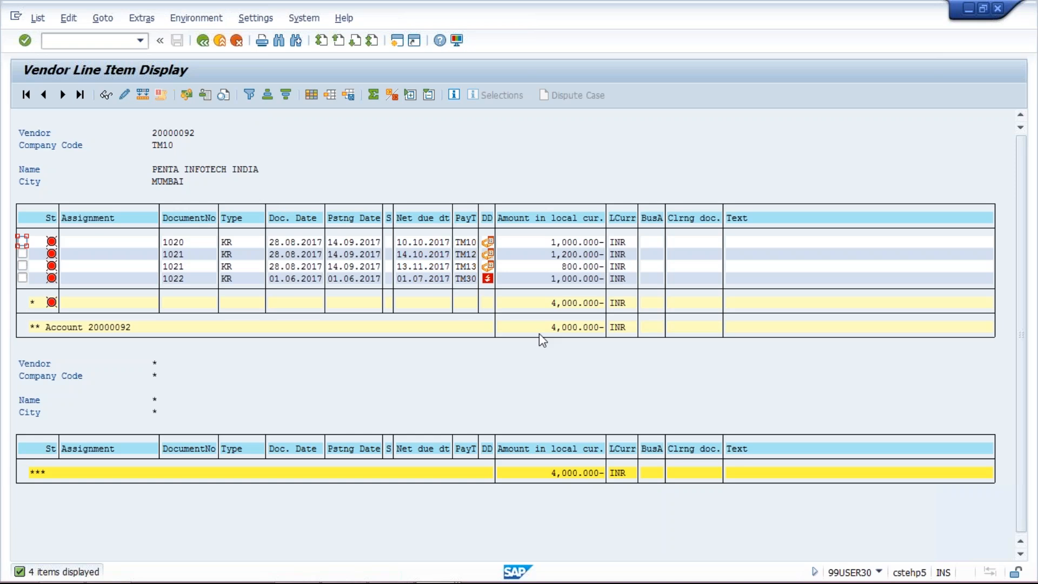
click(202, 40)
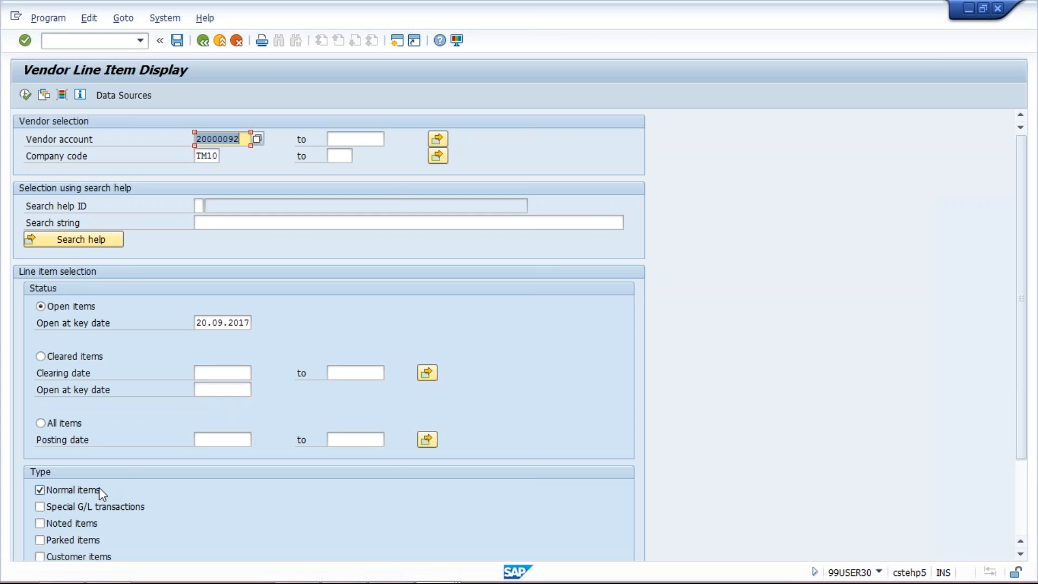
Display the vendor's open items including special G/L transactions and examine the down payment line's special G/L indicator, document type and due date.
click(95, 505)
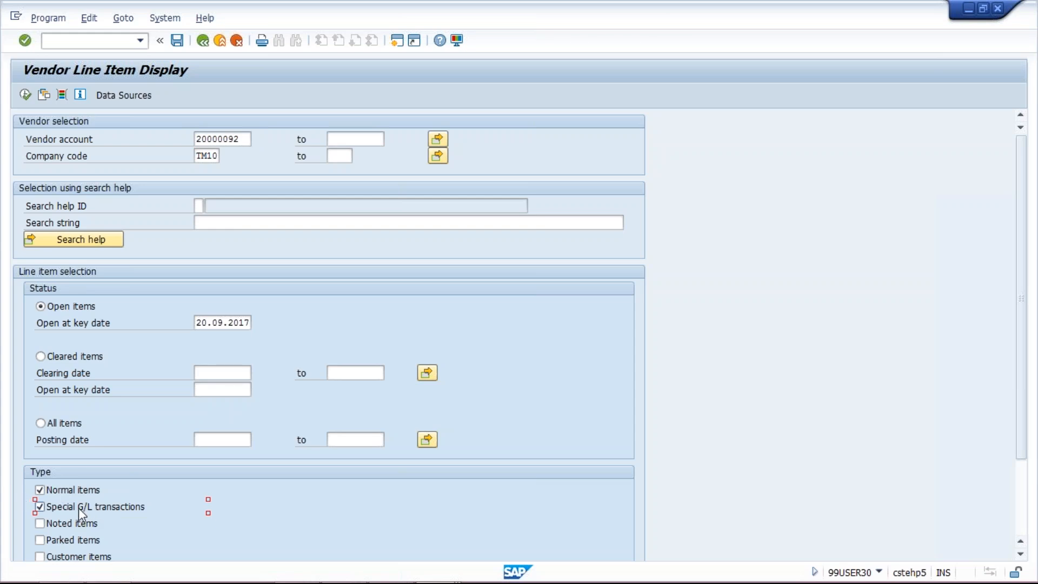
click(26, 95)
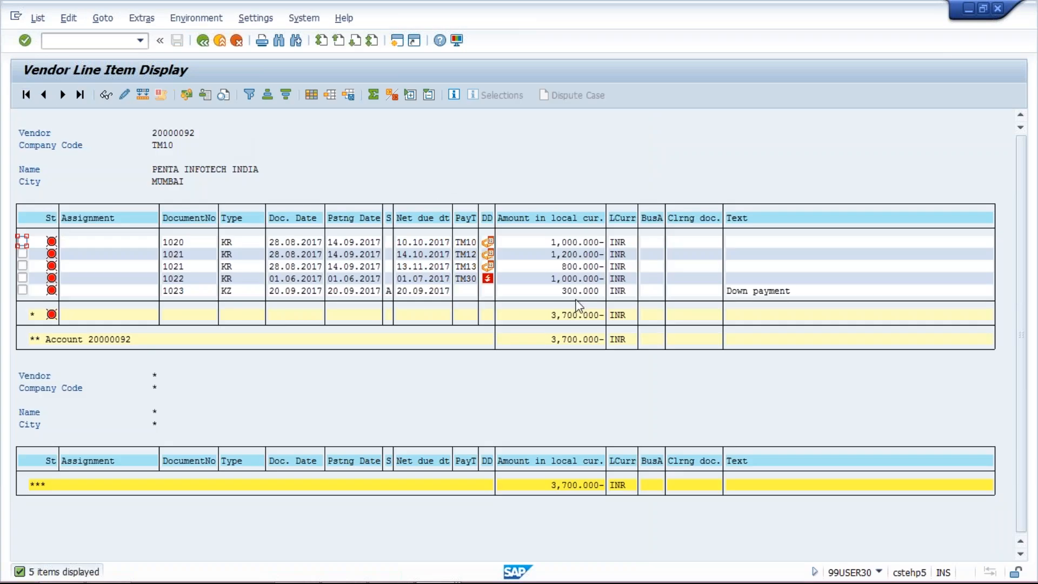
click(391, 294)
click(404, 292)
click(388, 292)
click(431, 293)
click(239, 291)
click(421, 291)
click(234, 295)
Switch to the down payment posting session and run transaction FB60 to enter a vendor invoice.
mouse_move(450, 579)
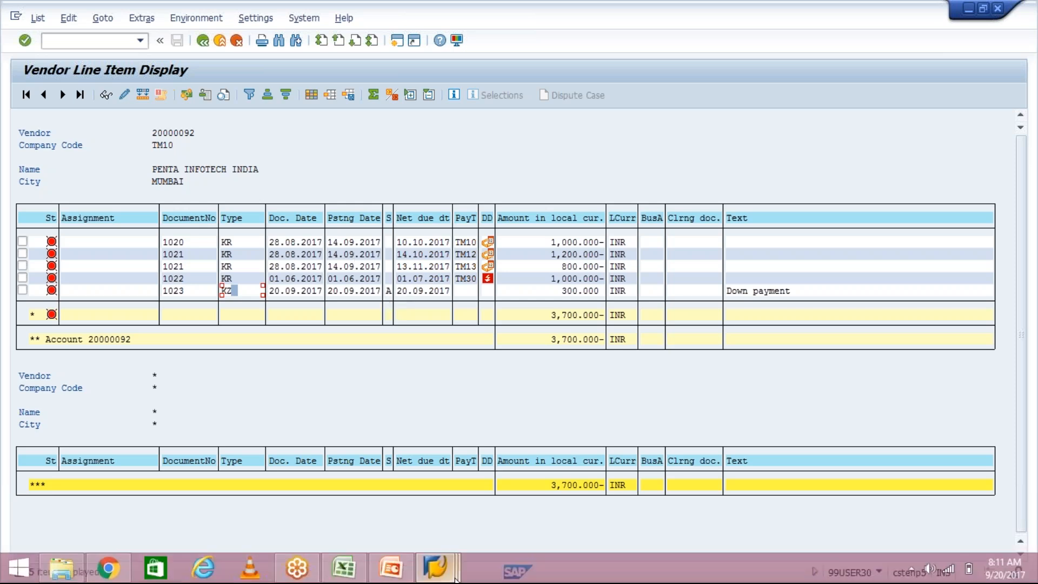
click(395, 565)
click(441, 568)
click(512, 507)
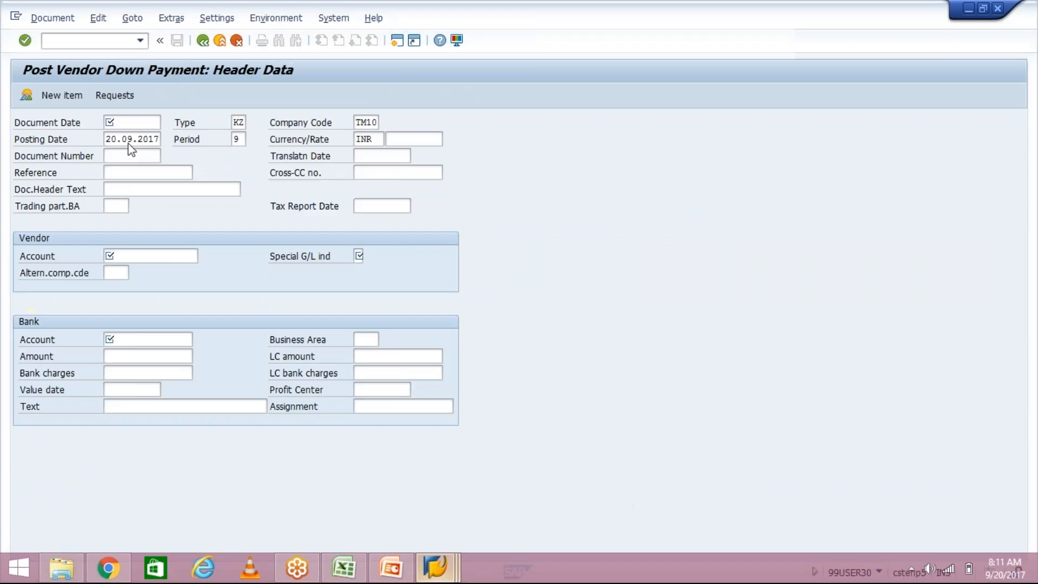
click(84, 40)
text(/N)
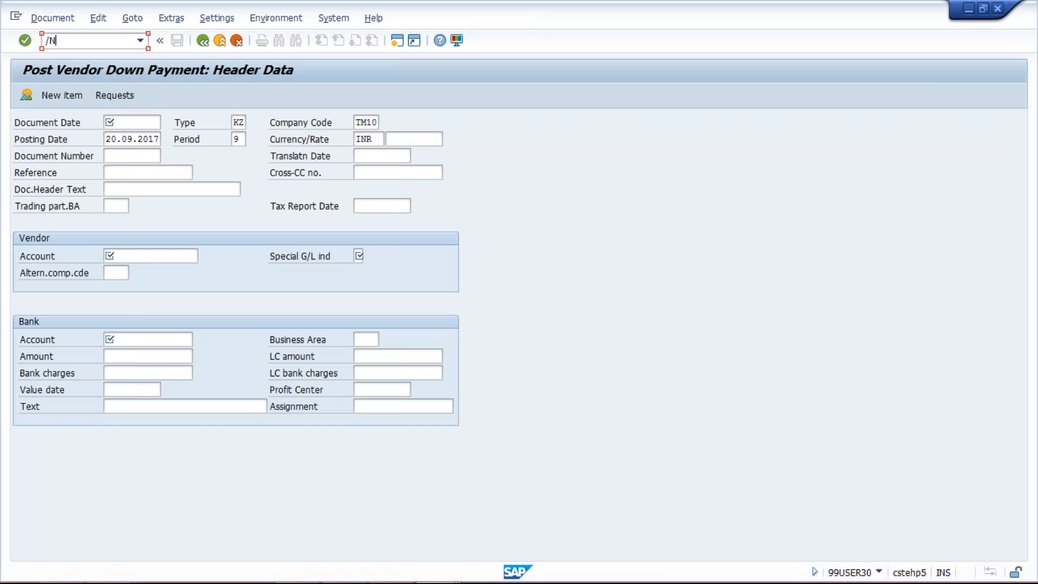
text(FB60)
key(Return)
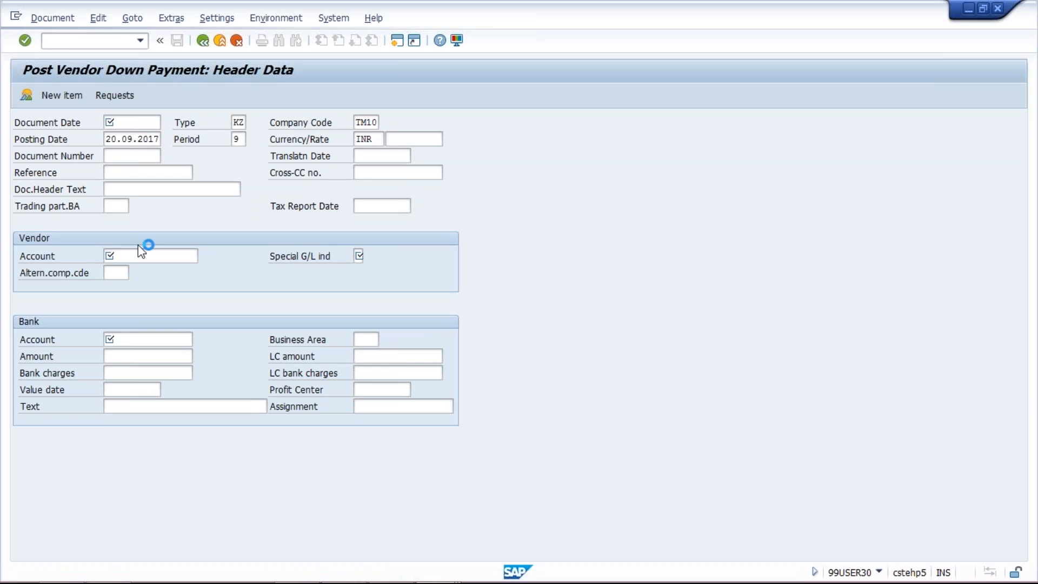
Fill in the invoice's basic data with vendor PENTA INFOTECH INDIA, invoice date 20.09.2017 and amount 1000 INR.
click(136, 173)
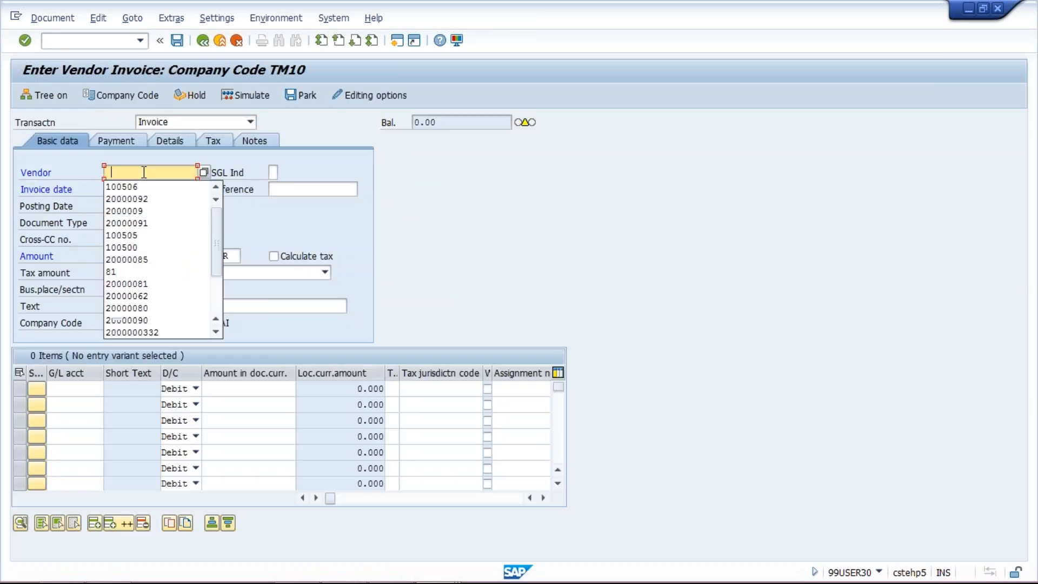
click(129, 197)
click(130, 189)
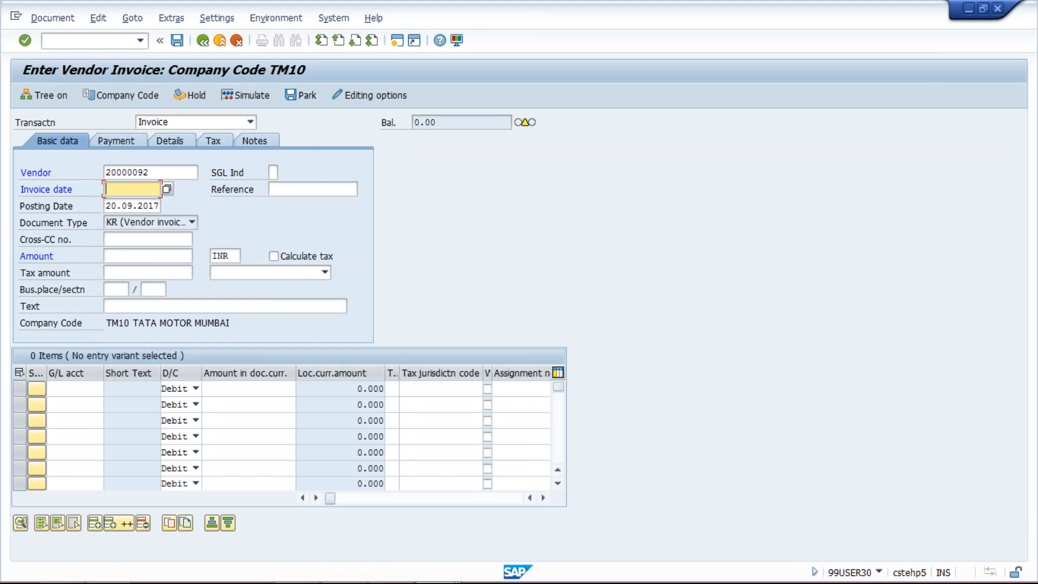
text(20.09.2017)
click(128, 257)
text(1000)
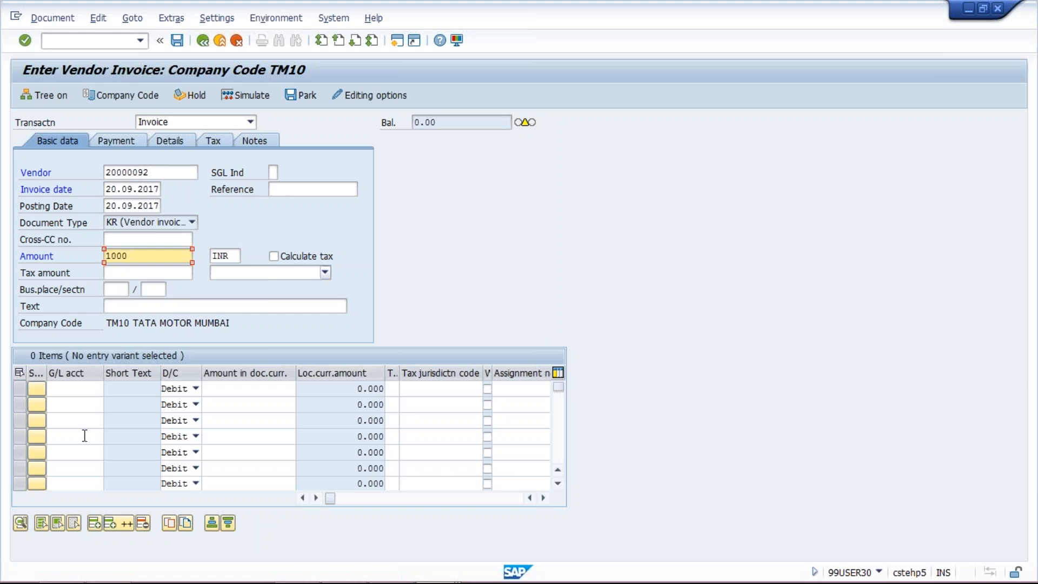
Add a debit line for G/L account 4000 with amount 1000 and acknowledge the existing down payment notice.
click(76, 389)
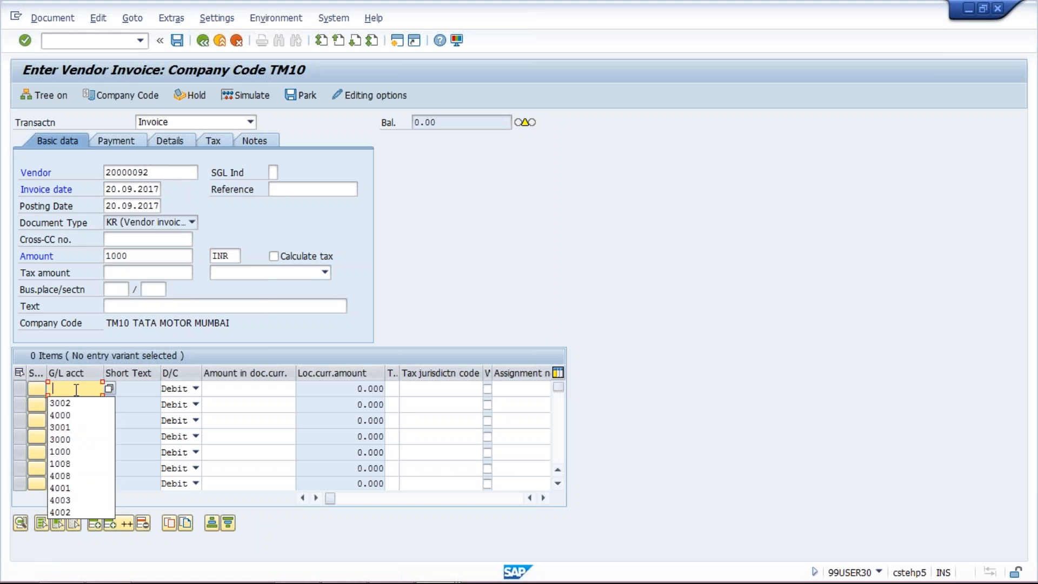
click(60, 414)
click(270, 389)
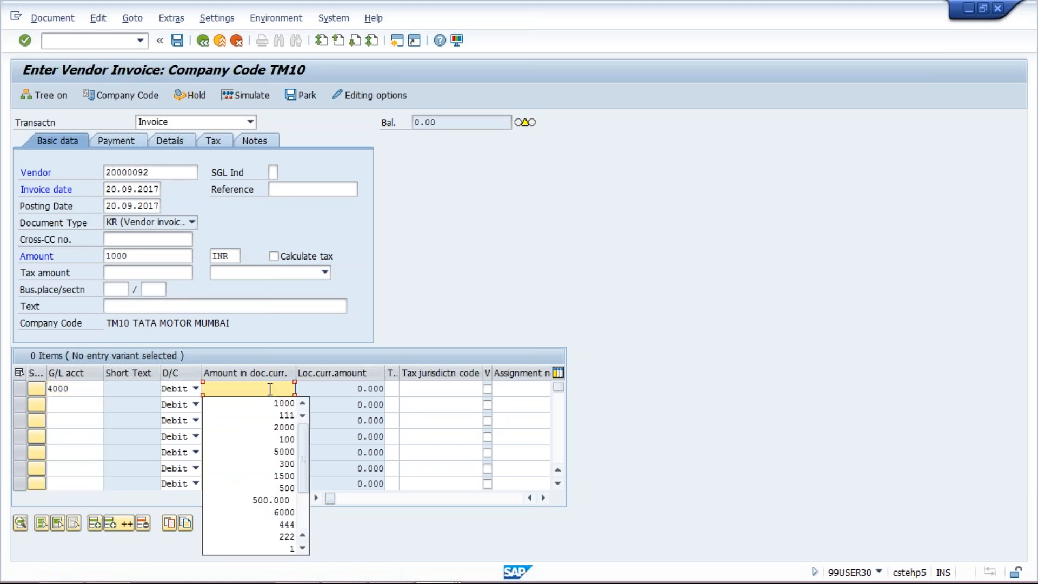
click(279, 408)
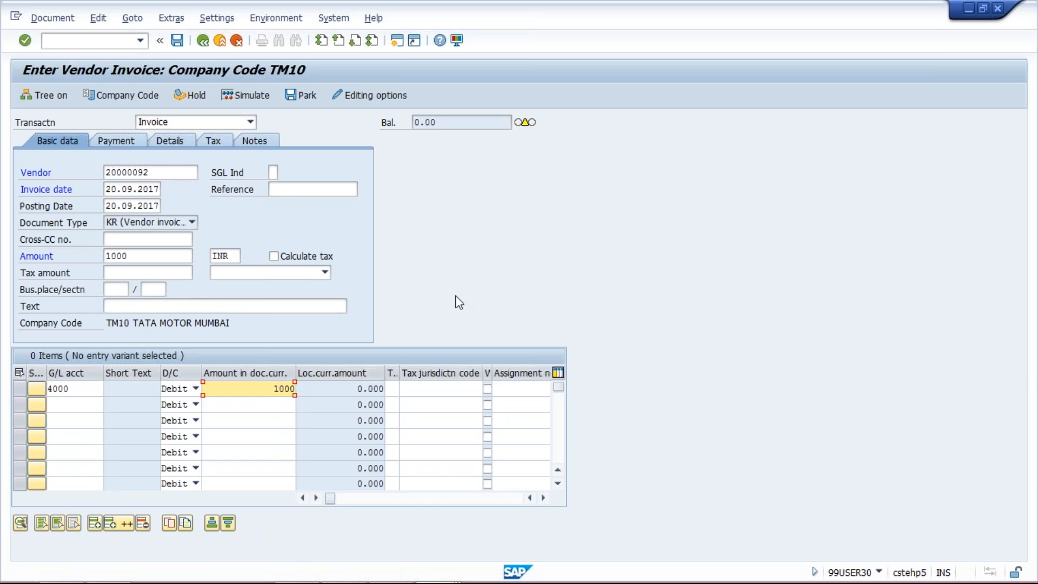
key(Return)
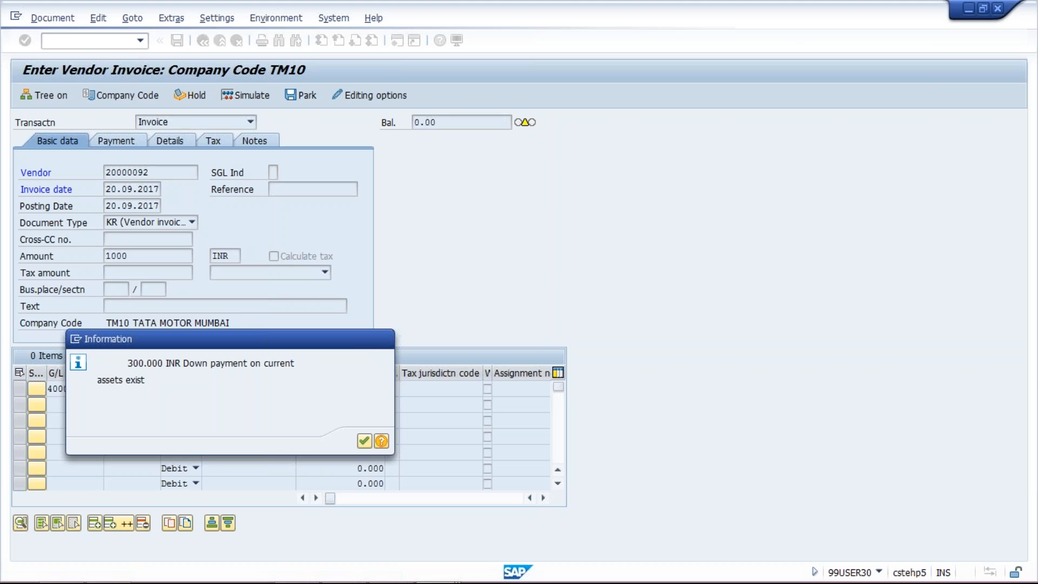
key(Return)
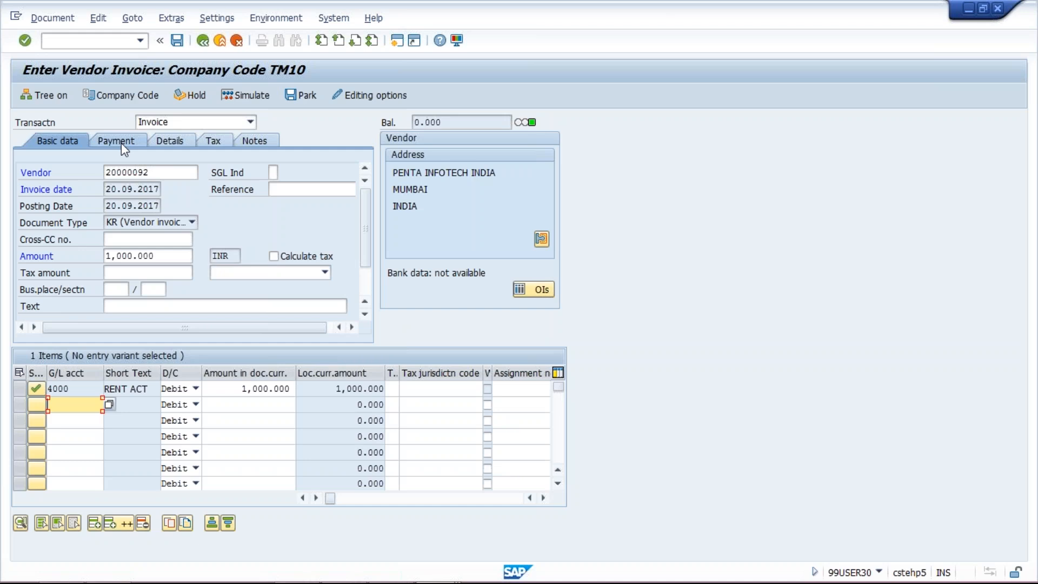
Review the invoice's payment terms, set its assignment to TEST and post the invoice.
click(295, 188)
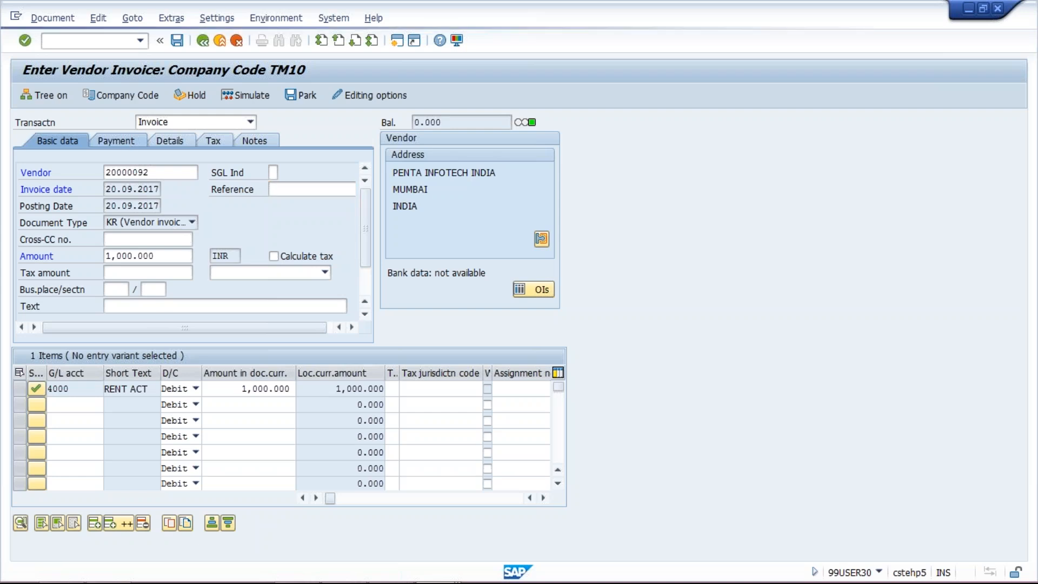
click(116, 140)
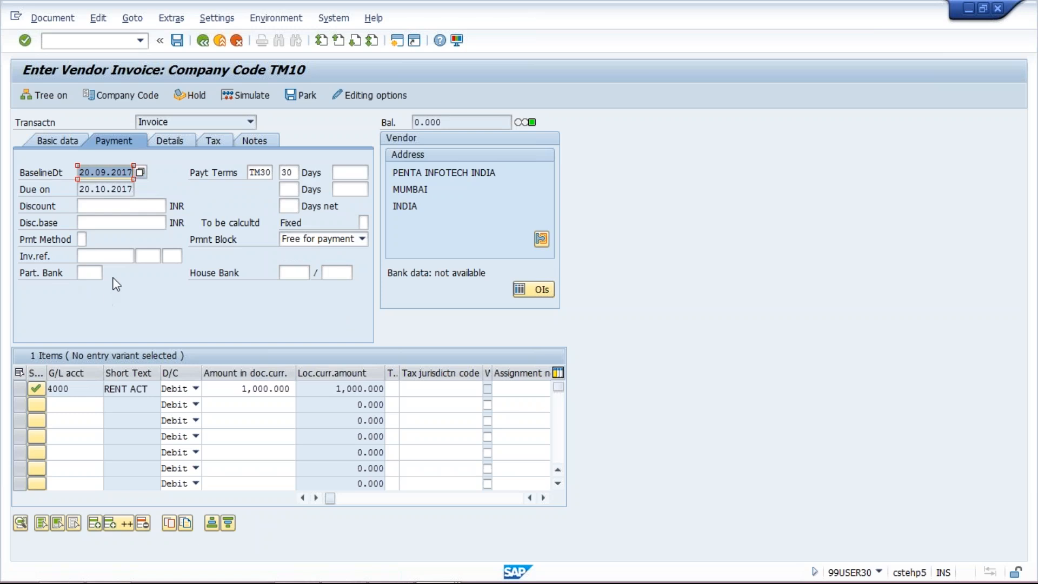
click(184, 143)
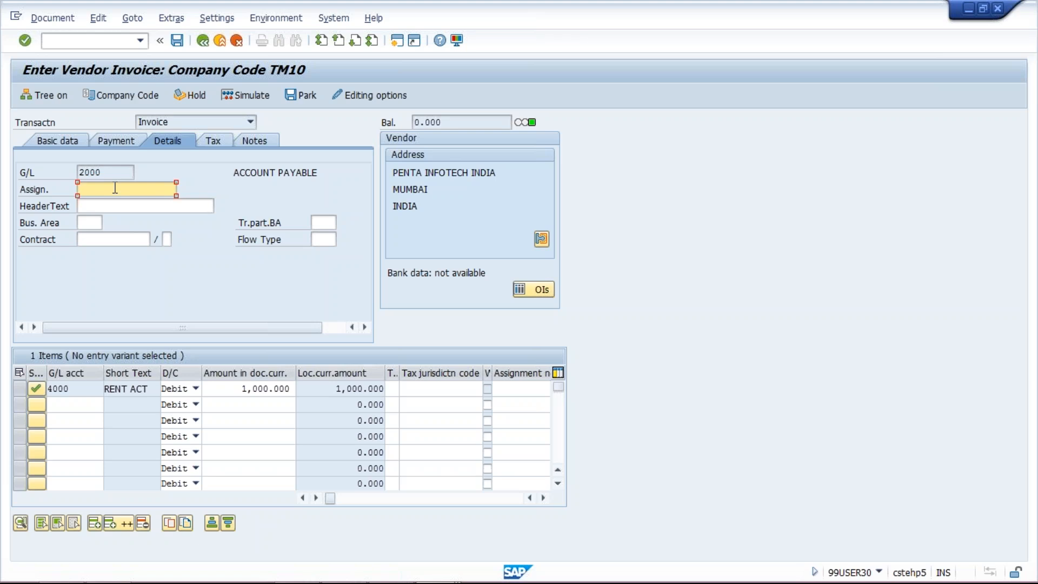
text(TEST)
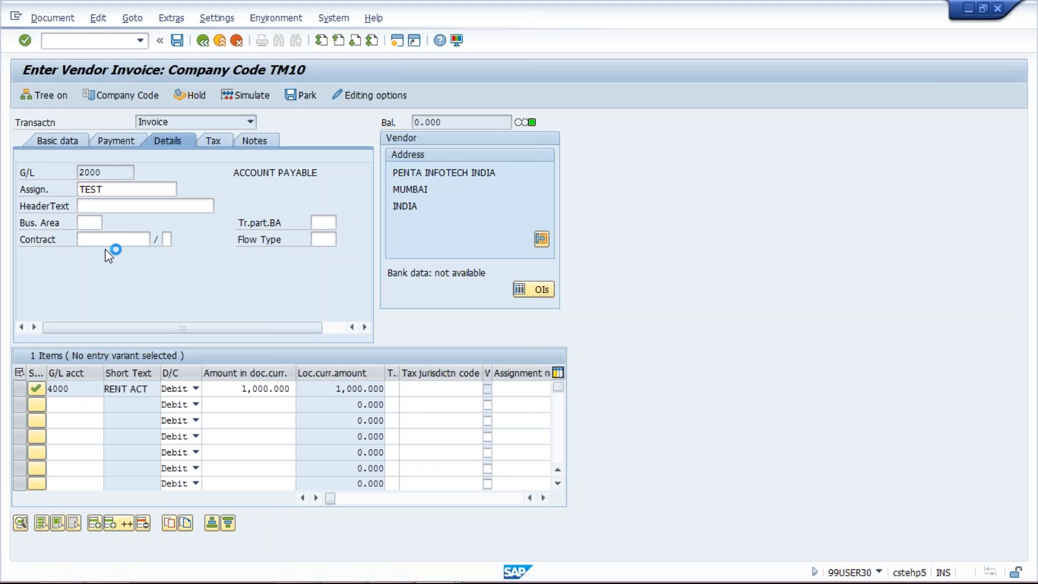
click(181, 43)
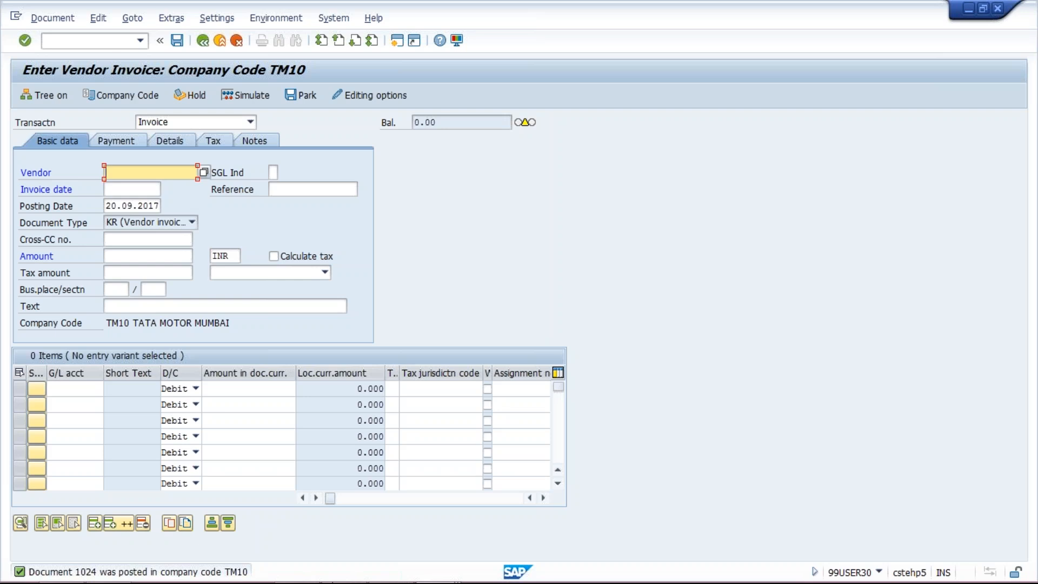
Switch to the vendor line item report session and refresh the list.
click(437, 567)
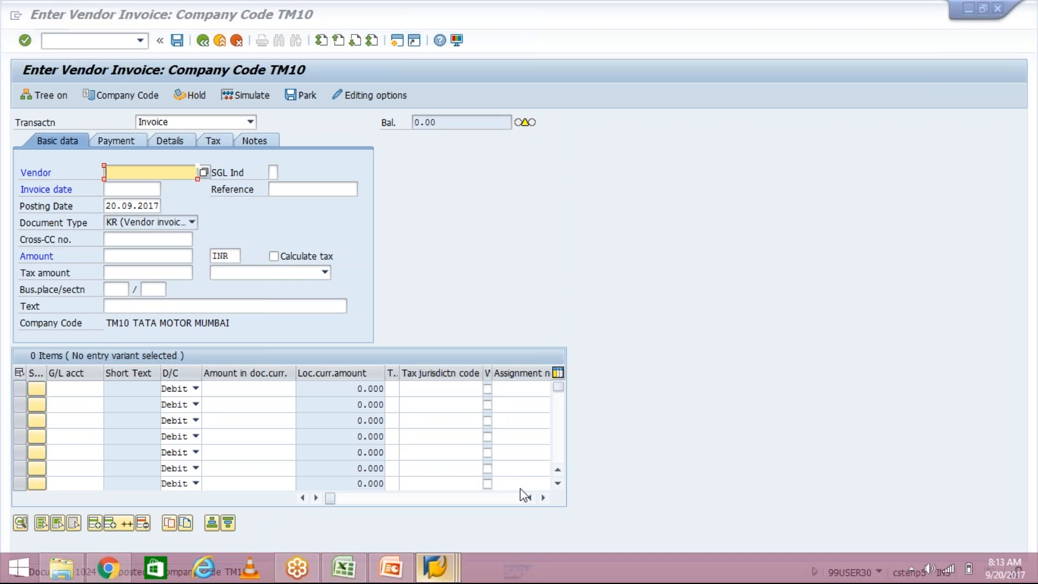
click(670, 475)
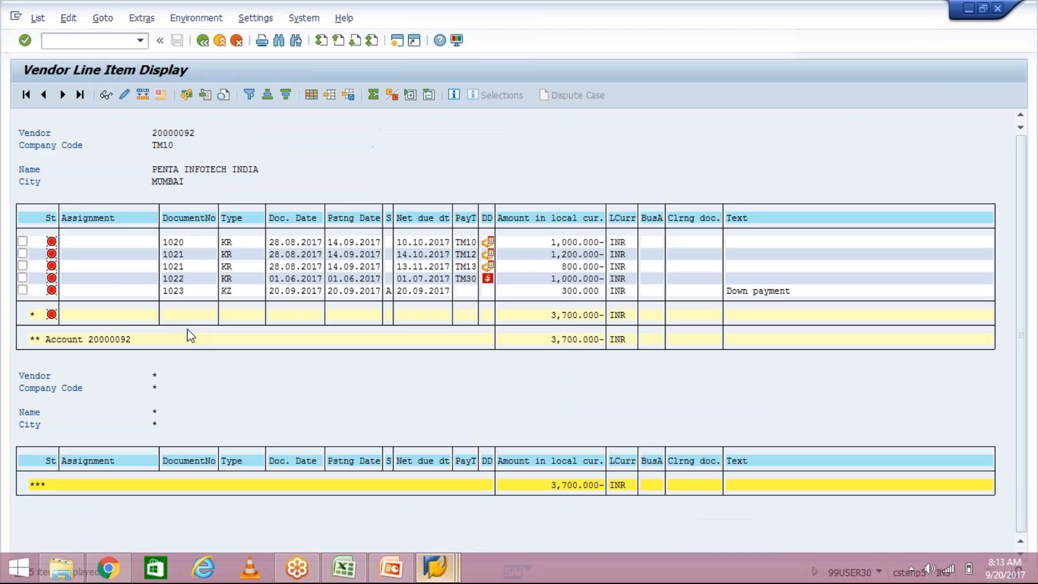
click(37, 19)
click(53, 55)
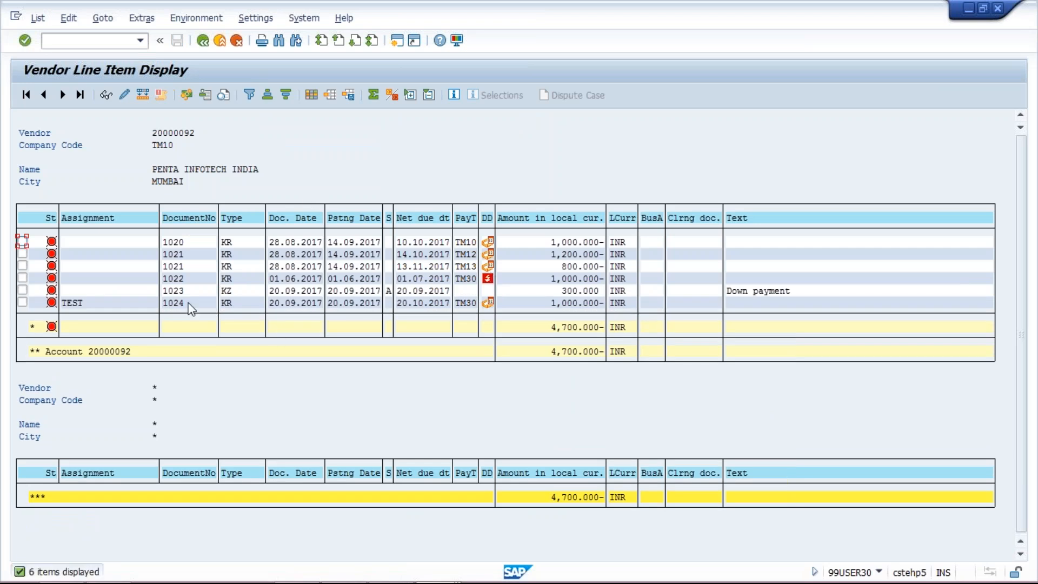
Compare the invoice line with assignment TEST against the down payment line in the vendor line item list.
click(188, 302)
click(189, 304)
click(80, 303)
click(92, 304)
click(187, 289)
click(99, 305)
click(188, 306)
click(186, 292)
click(178, 304)
Switch to the Excel workbook Class and enter 300, 1000 and 700 in cells I4 to I6 of Sheet1.
key(alt+Tab)
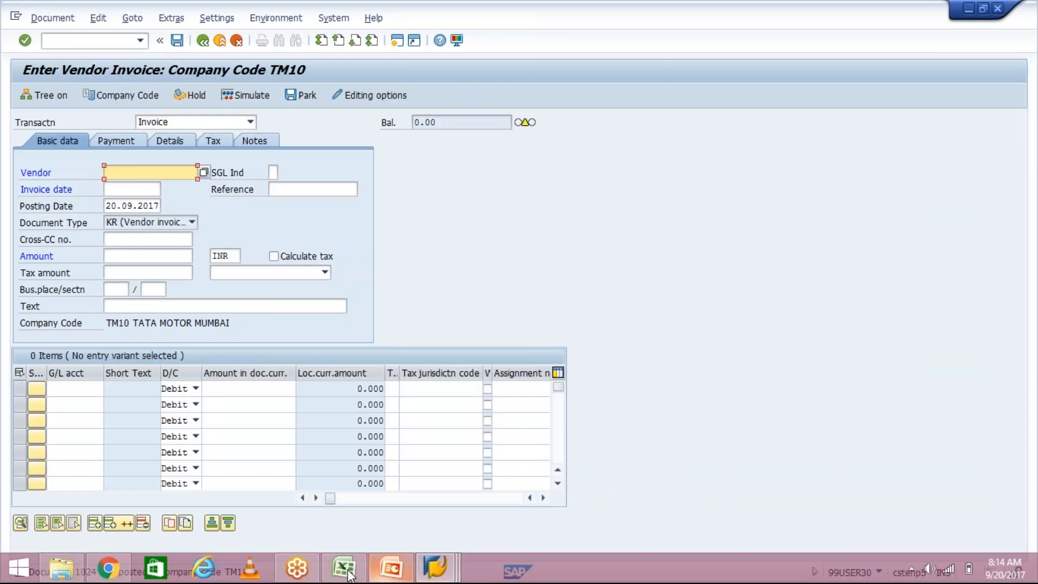
click(344, 569)
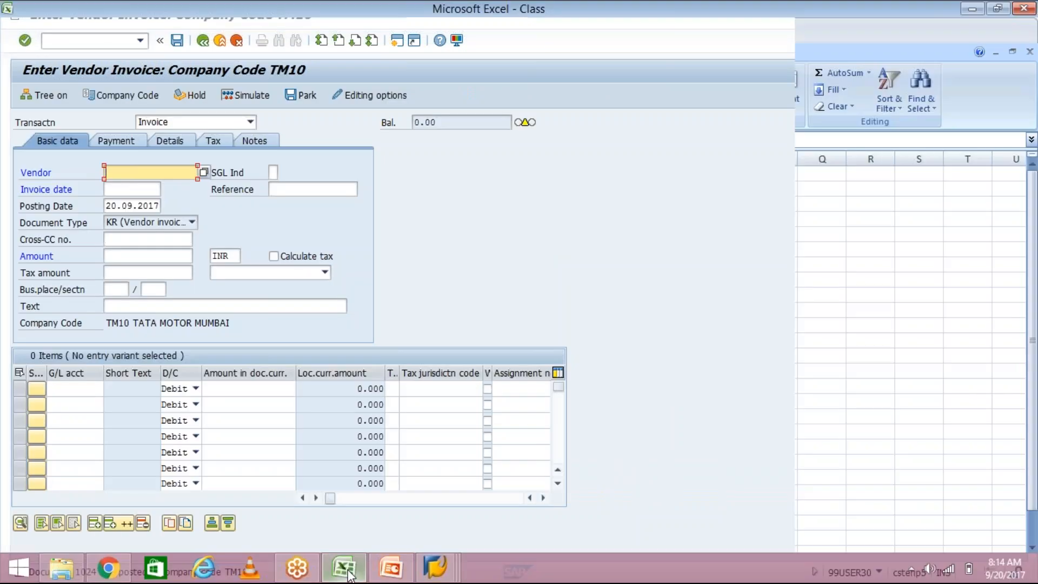
key(Delete)
click(431, 191)
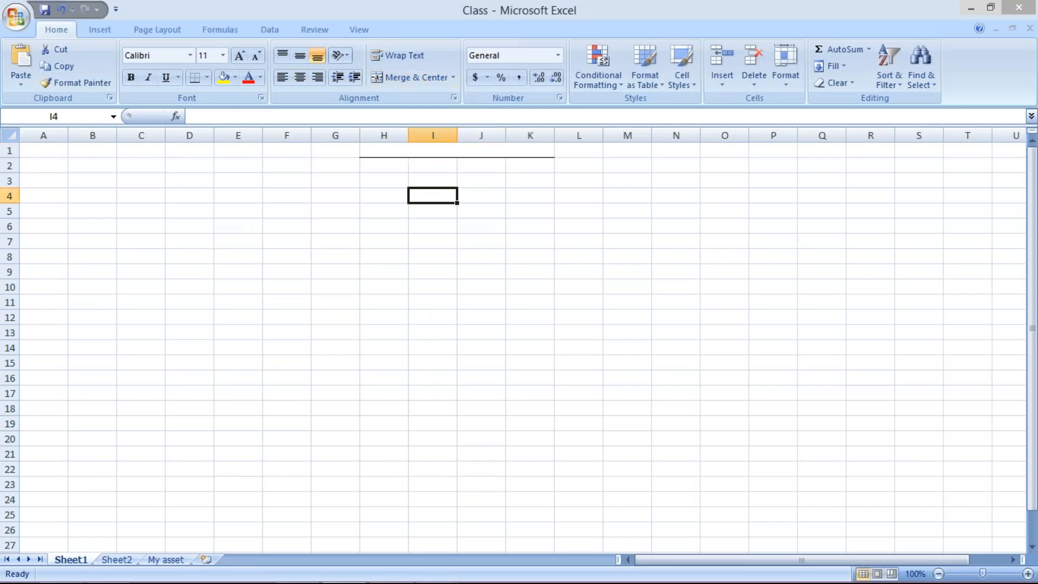
text(300)
key(Return)
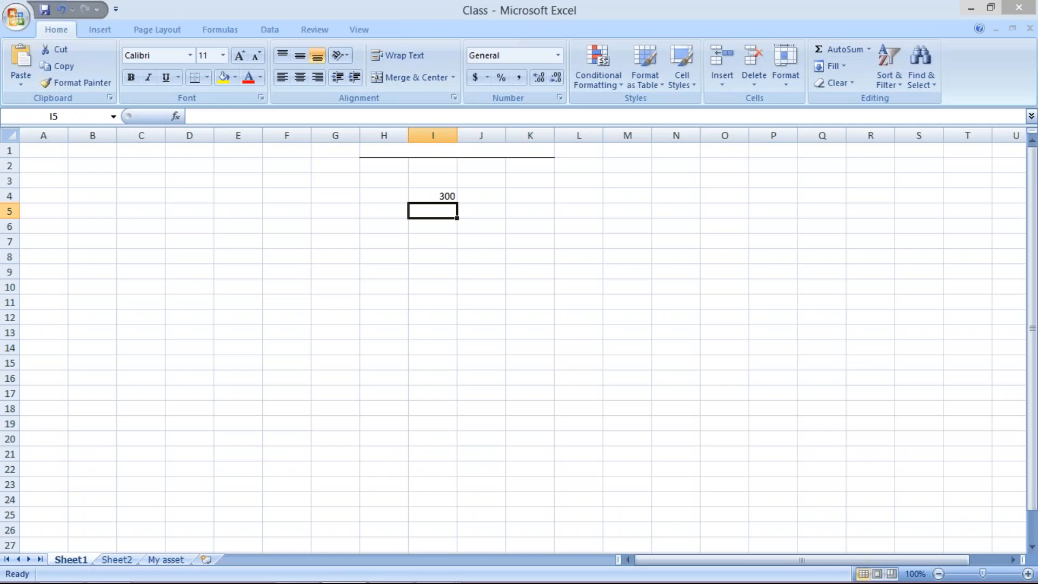
text(1000)
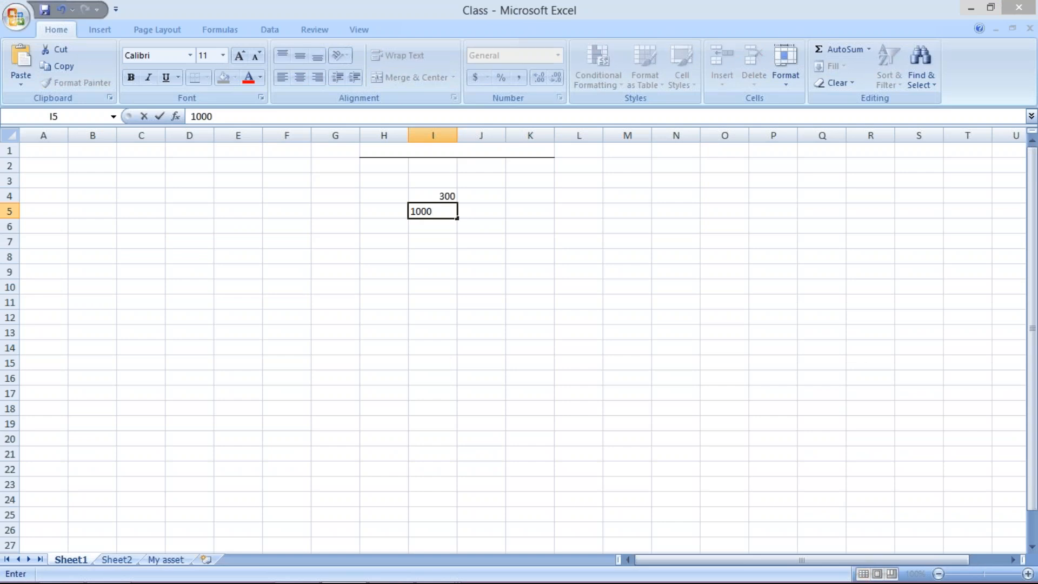
key(Return)
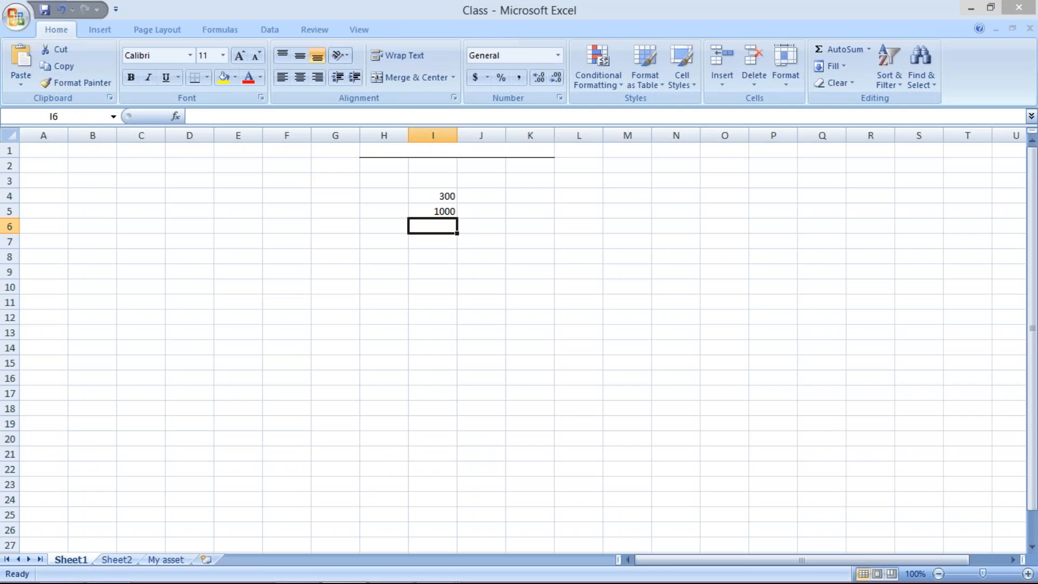
text(700)
key(Return)
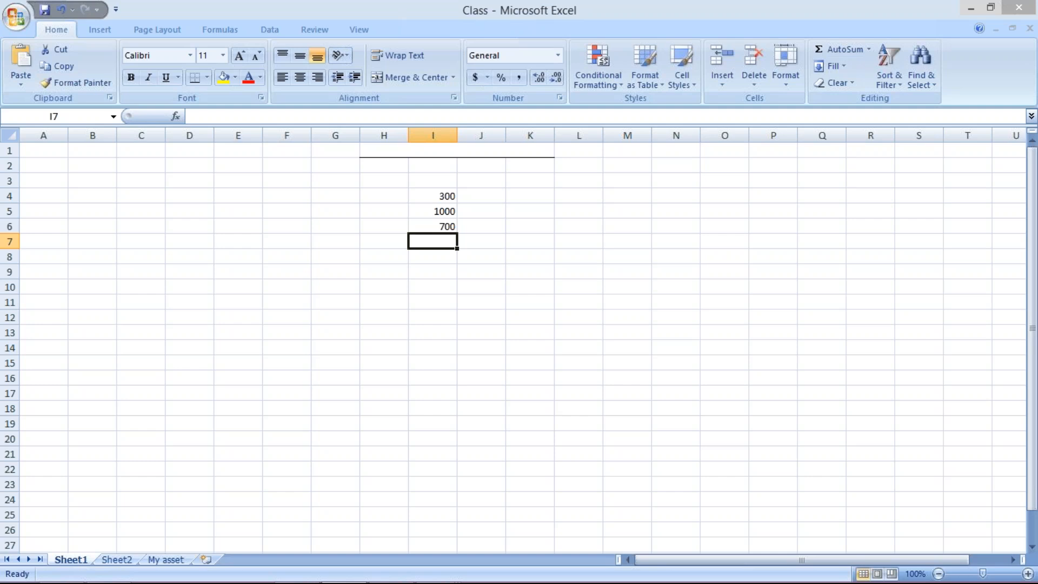
Return to the SAP vendor invoice session and run transaction F-53 to post an outgoing payment.
key(alt+Tab)
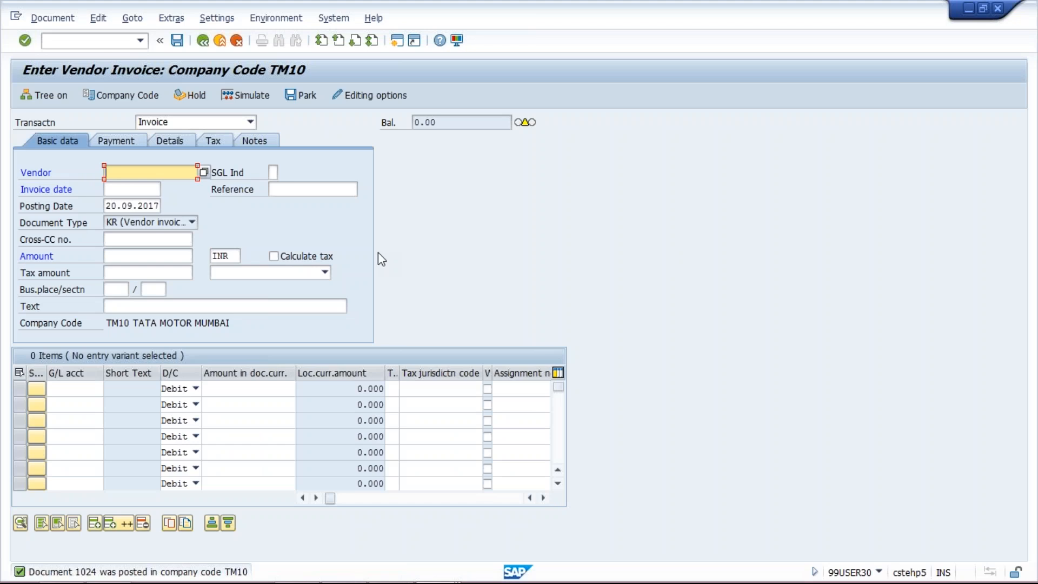
click(100, 36)
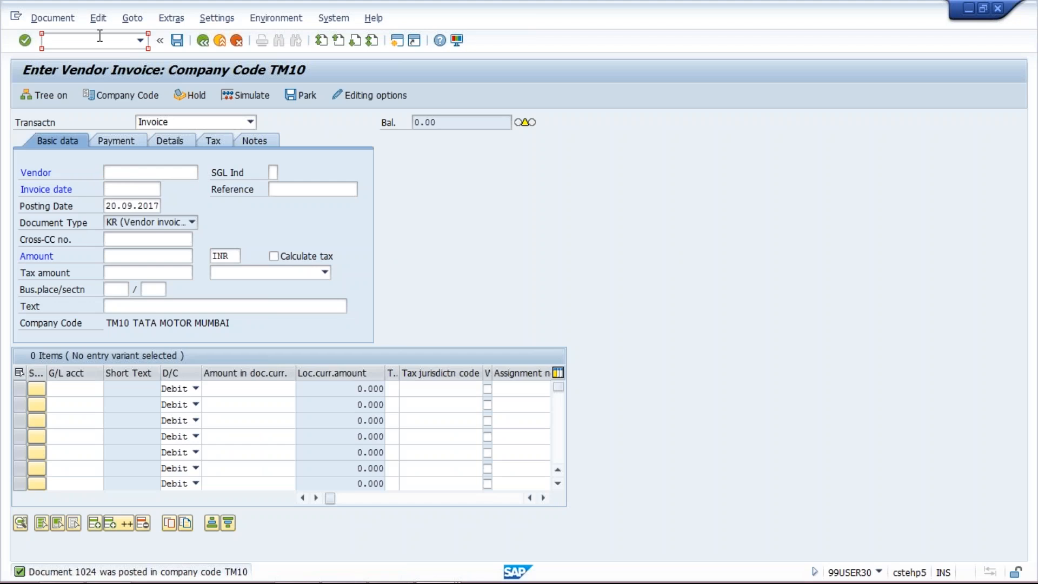
text(/NF-53)
key(Return)
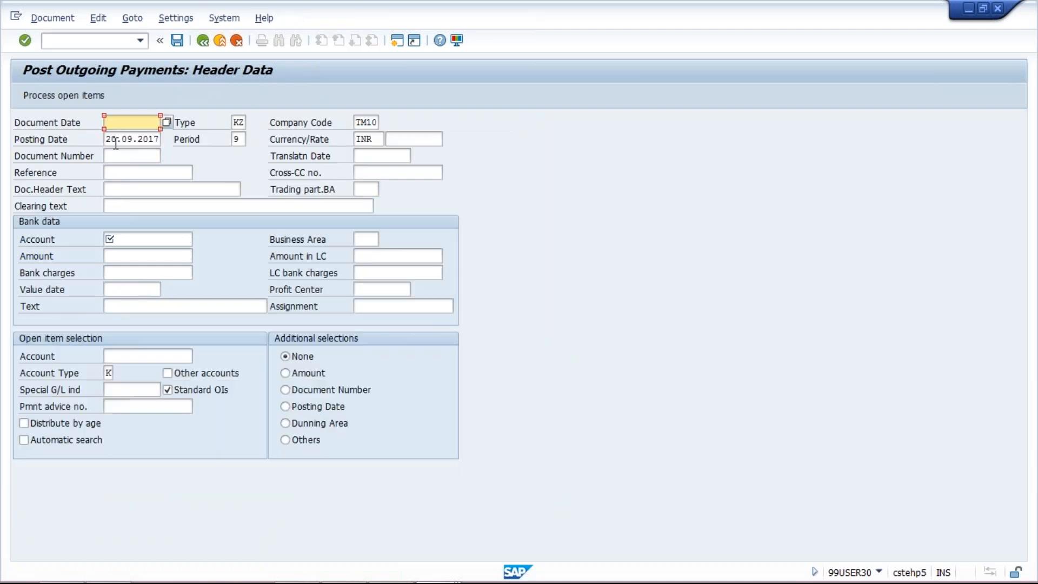
Fill in the outgoing payment header with document date 20.09.2017, bank G/L account 1000 and amount 700.
click(130, 122)
click(131, 135)
click(129, 239)
click(132, 257)
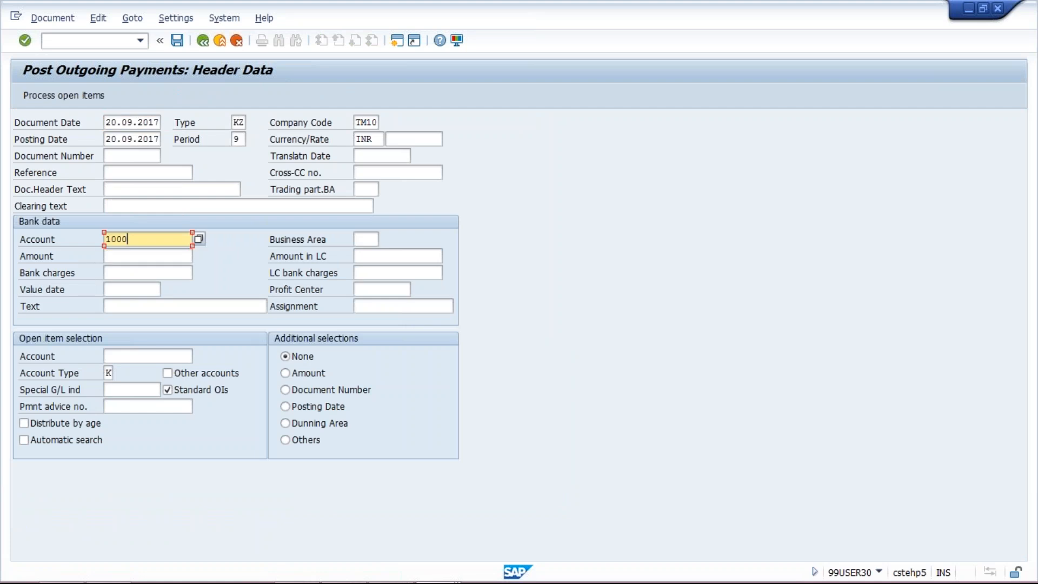
click(141, 258)
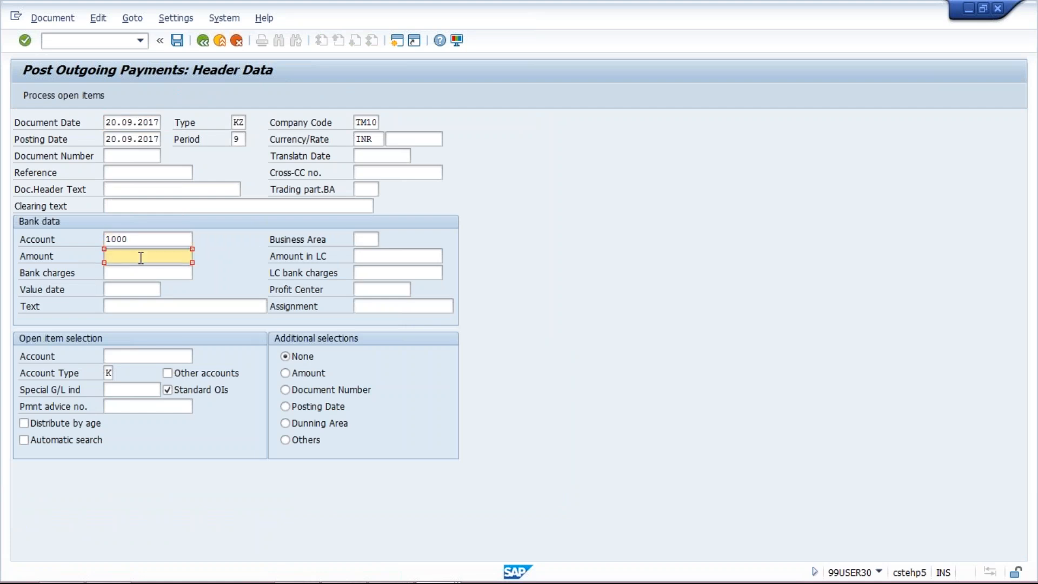
text(7000)
key(BackSpace)
Select the vendor PENTA INFOTECH INDIA for the payment, process its open items and inspect the newest invoice.
click(163, 356)
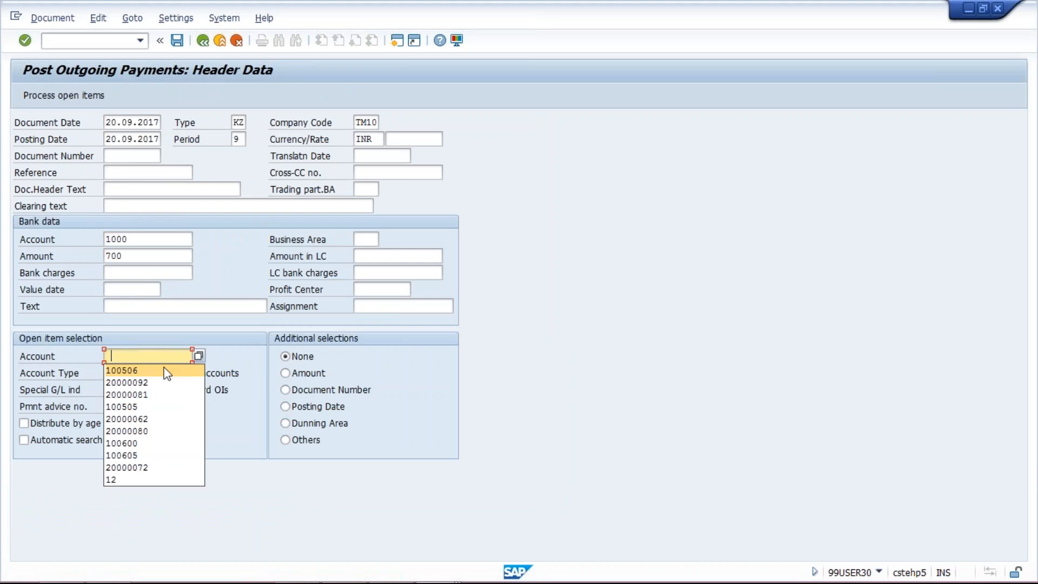
click(167, 383)
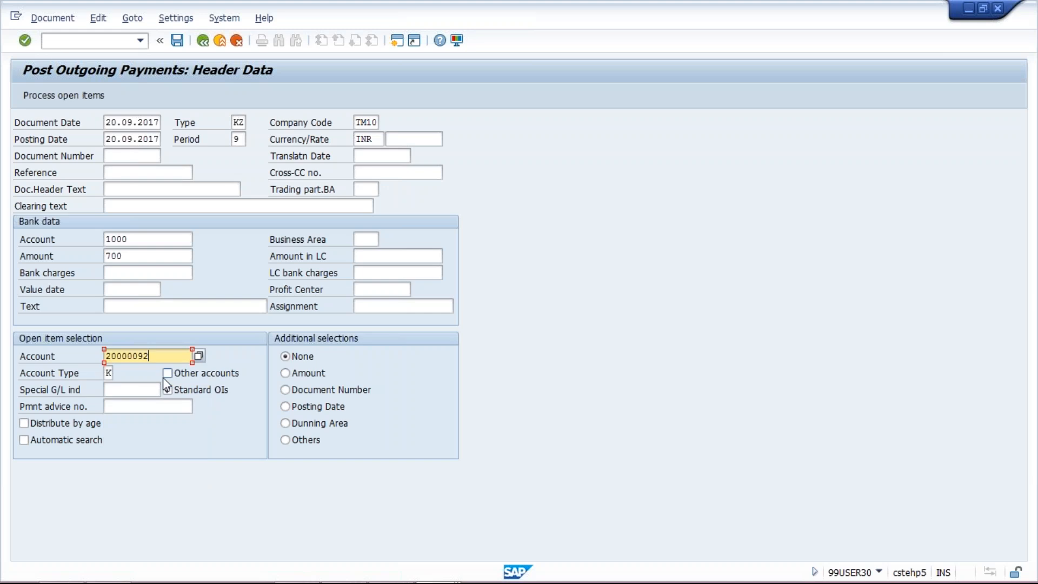
click(70, 97)
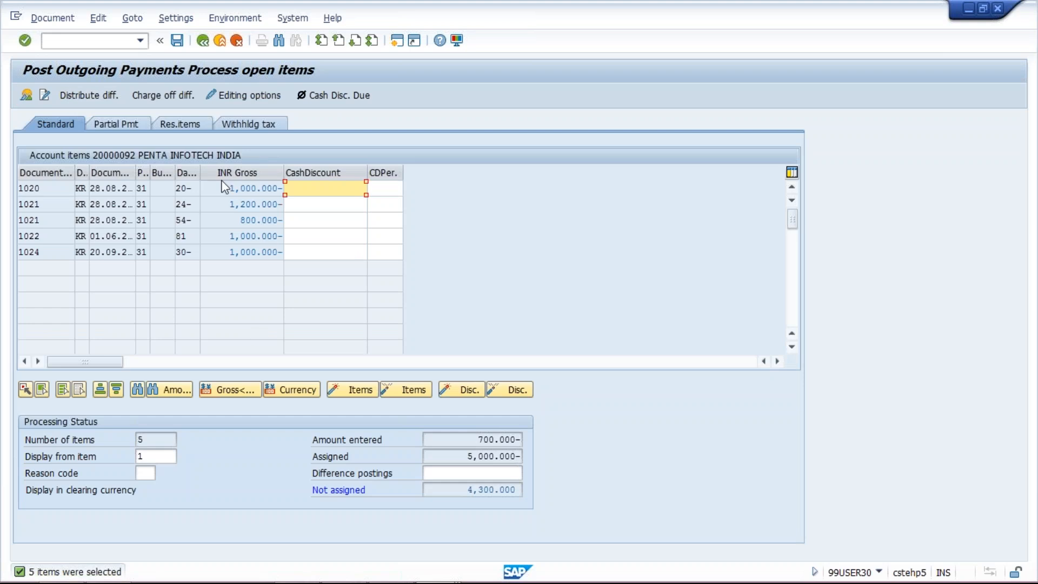
click(240, 252)
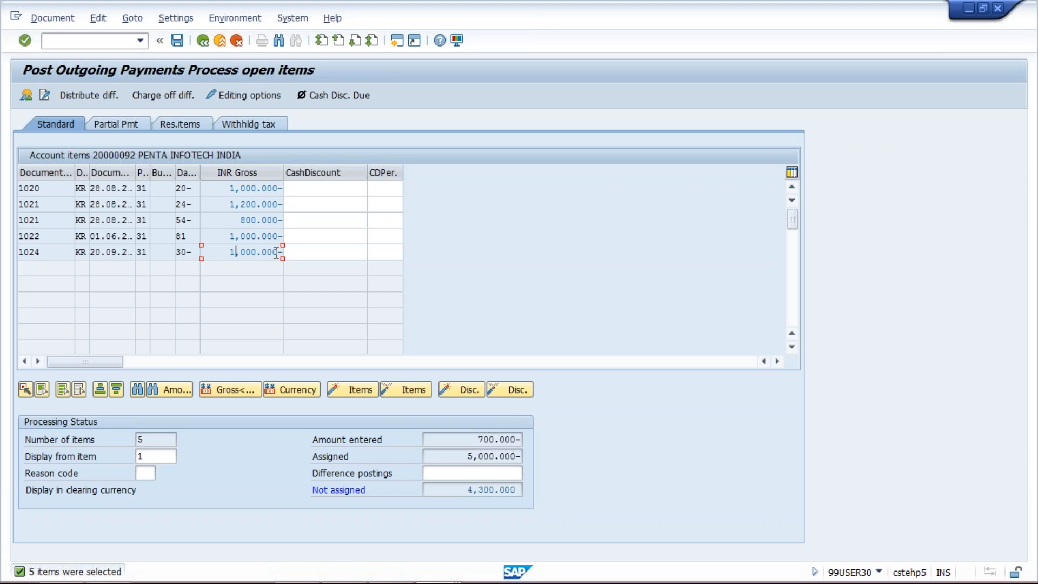
Switch to the vendor line item report and compare the down payment line with the TEST invoice line.
click(428, 571)
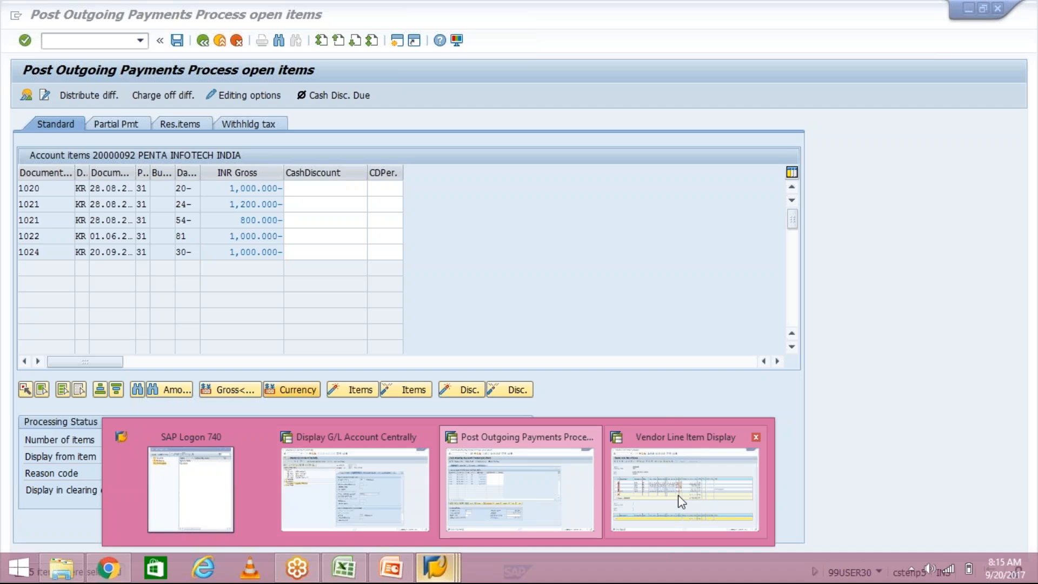
click(677, 495)
click(578, 291)
click(97, 292)
click(45, 292)
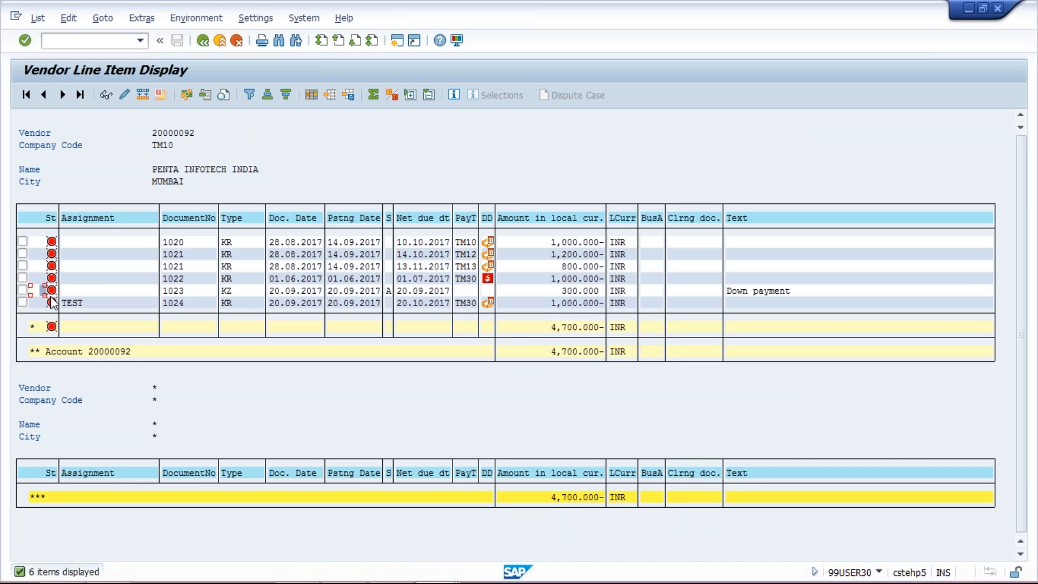
click(67, 303)
click(521, 290)
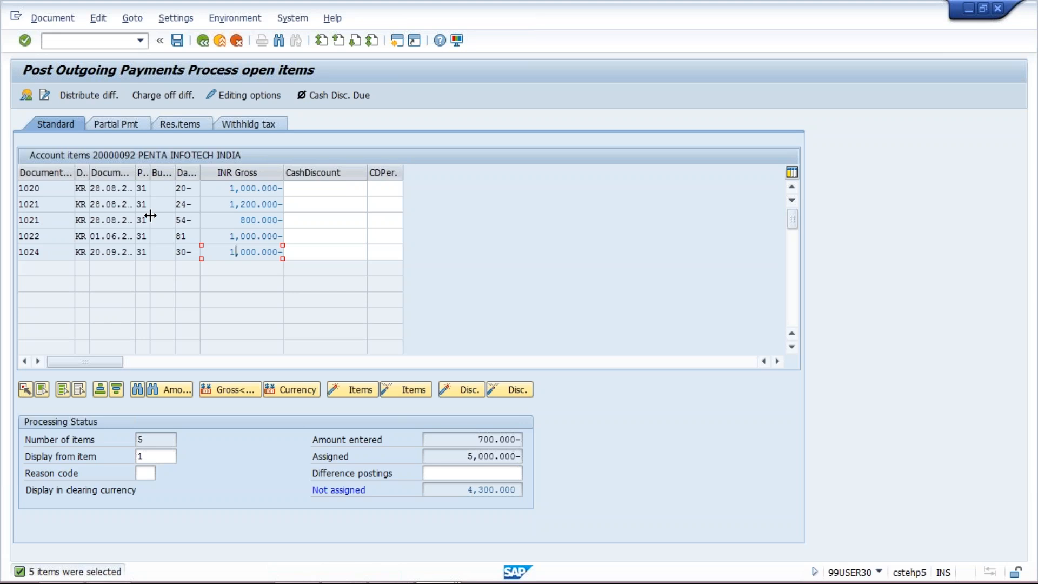
Check the down payment line's special G/L indicator and amount, and consult the End User Steps slide in PowerPoint.
key(alt+Tab)
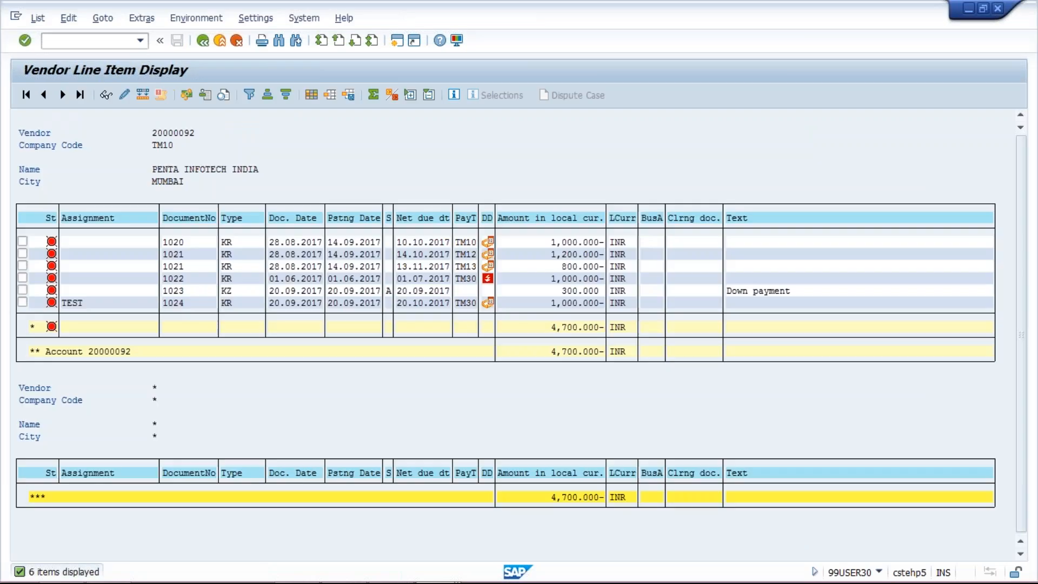
click(389, 291)
click(575, 292)
key(alt+Tab)
key(alt+Tab)
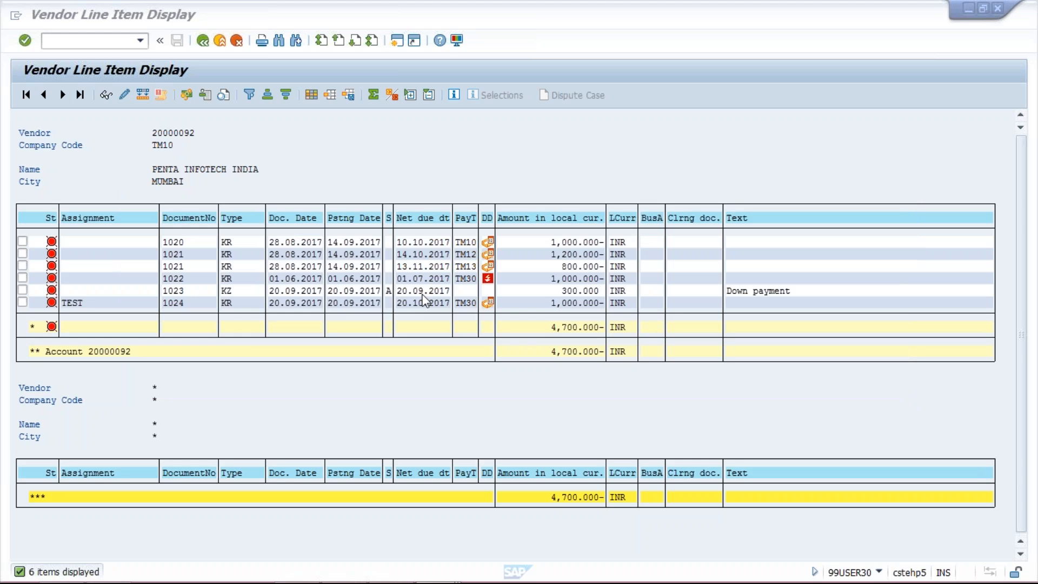
key(alt+Tab)
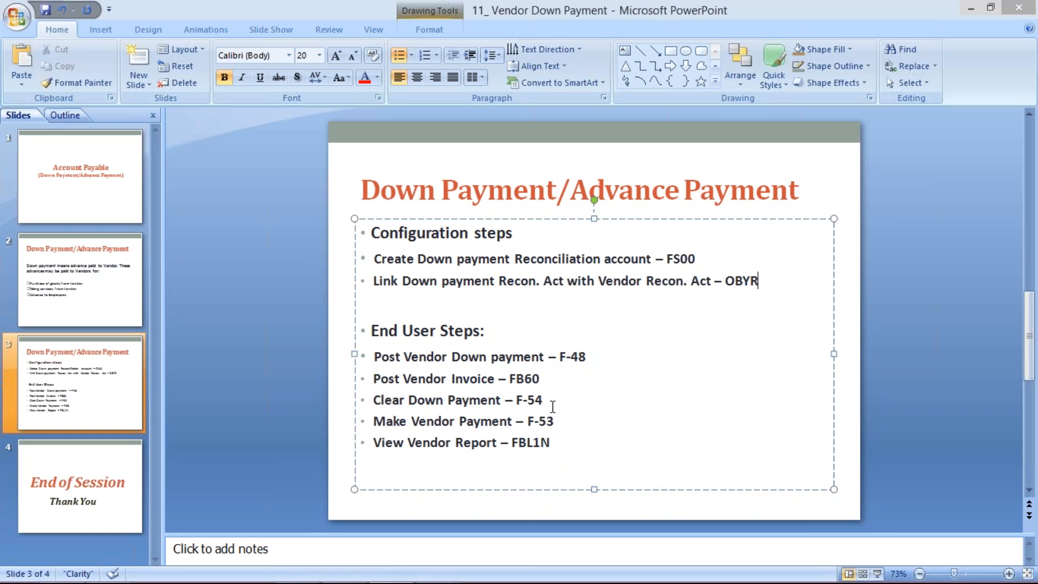
key(alt+Tab)
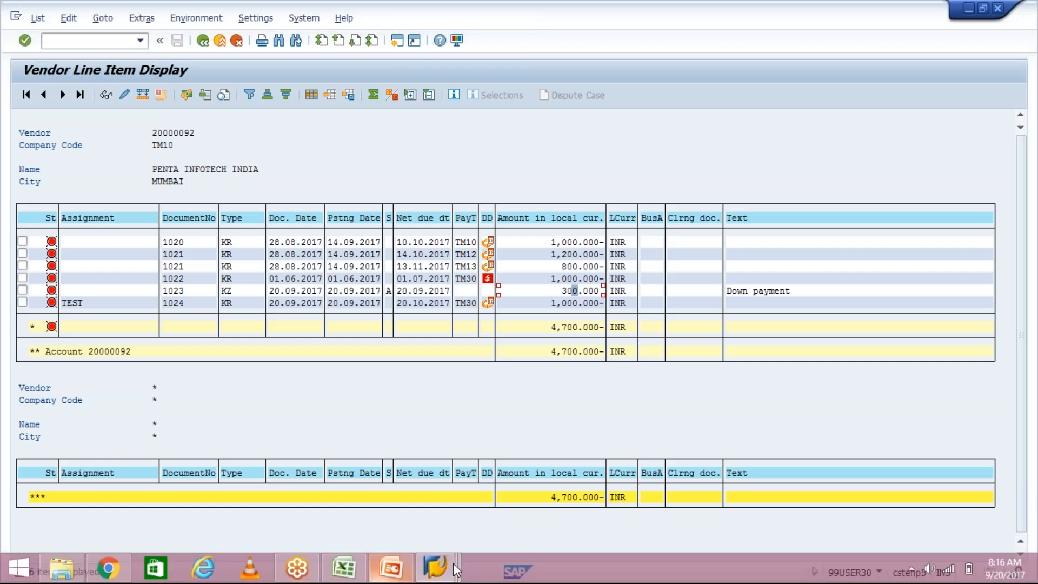
Return to the outgoing payments session and run transaction F-54 to clear the vendor down payment.
click(453, 563)
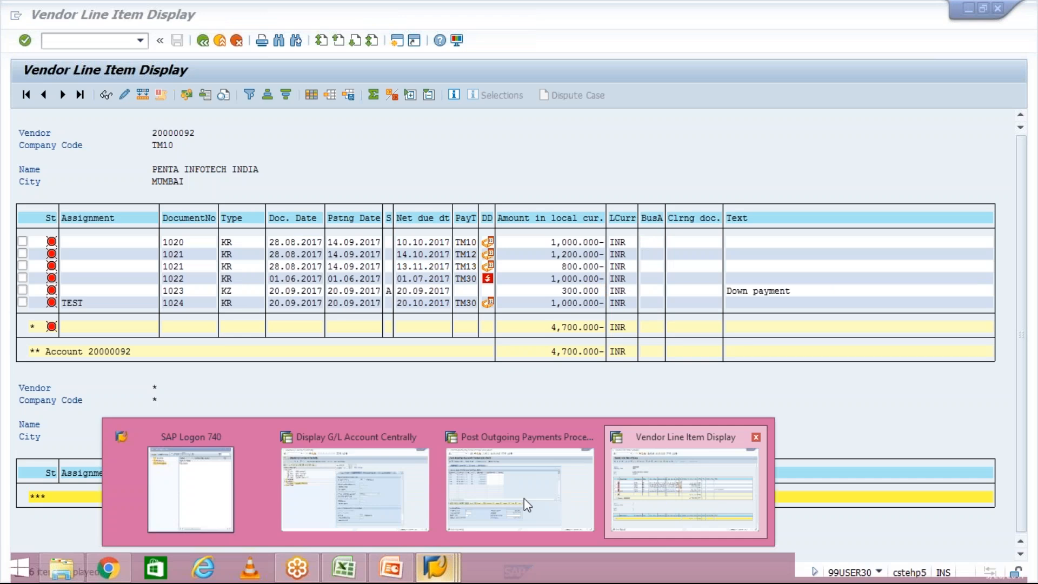
click(524, 498)
click(94, 40)
text(/NF)
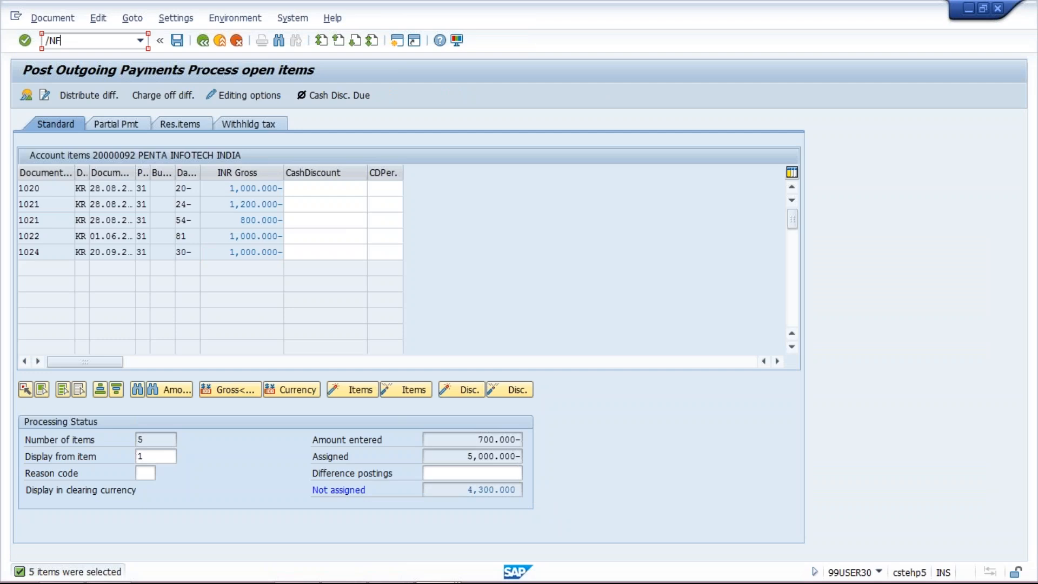
text(-54)
key(Return)
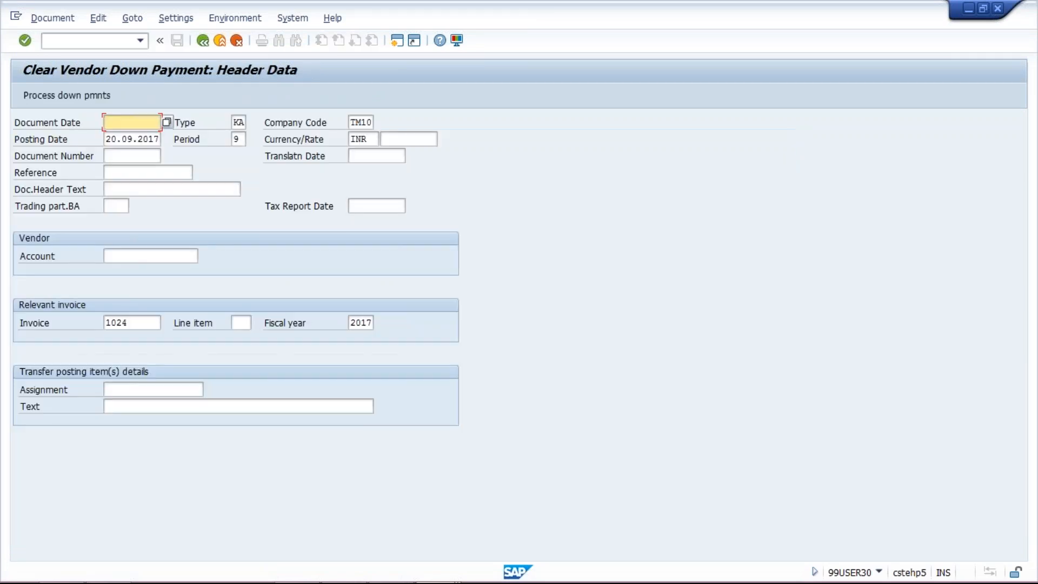
Set document date 20.09.2017 and vendor PENTA INFOTECH INDIA for clearing, keeping 1024 as the relevant invoice.
click(120, 123)
click(126, 138)
click(152, 255)
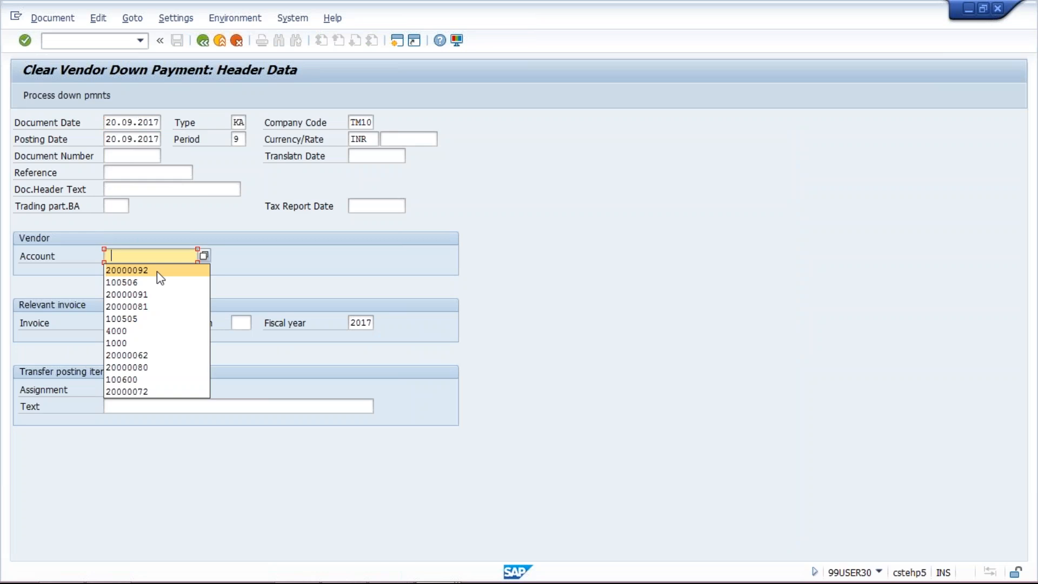
click(157, 271)
click(146, 323)
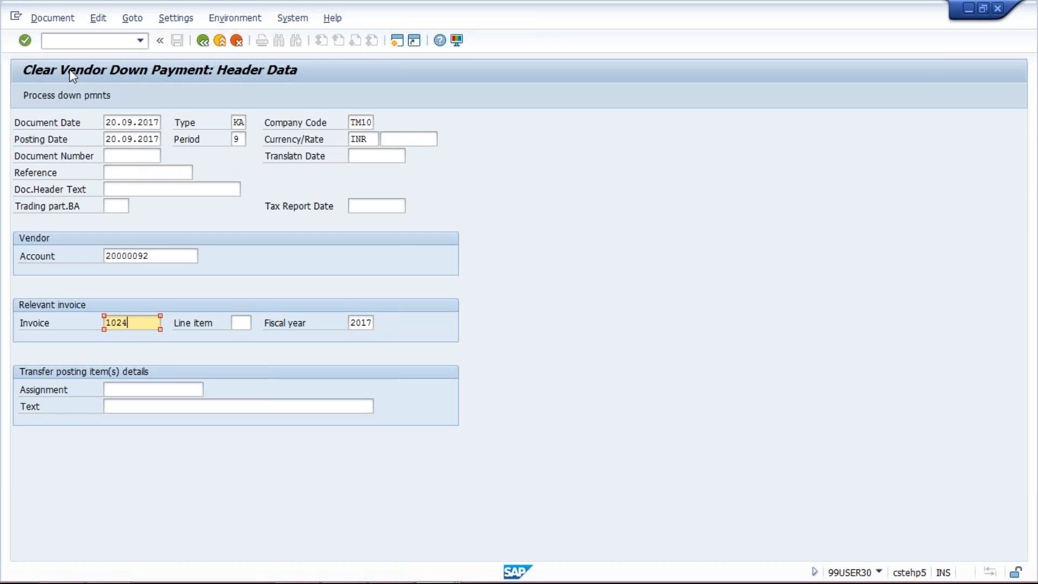
Process the vendor's down payments, select the 300 INR down payment line and try to post the clearing.
click(93, 85)
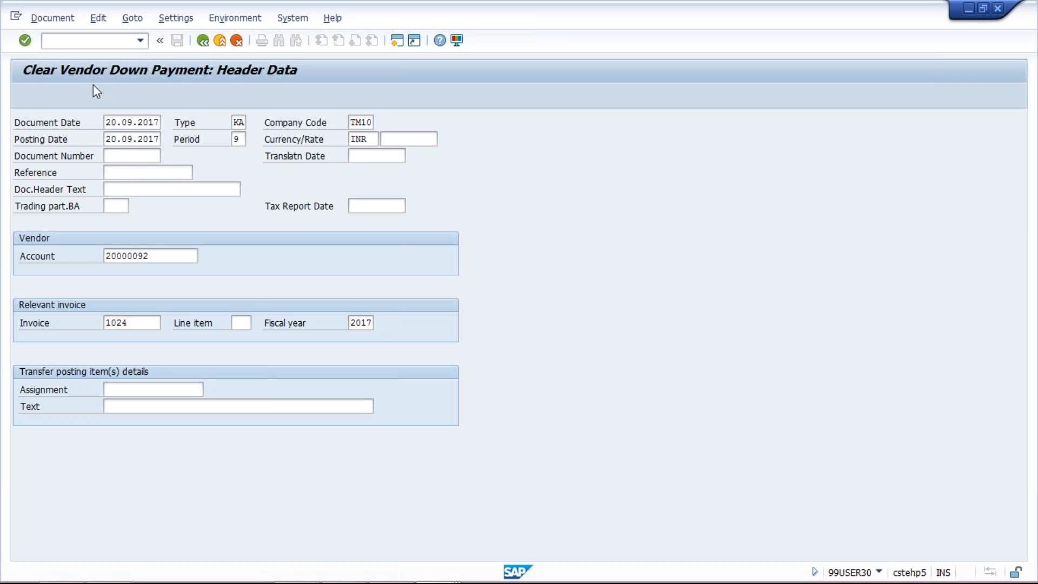
click(21, 189)
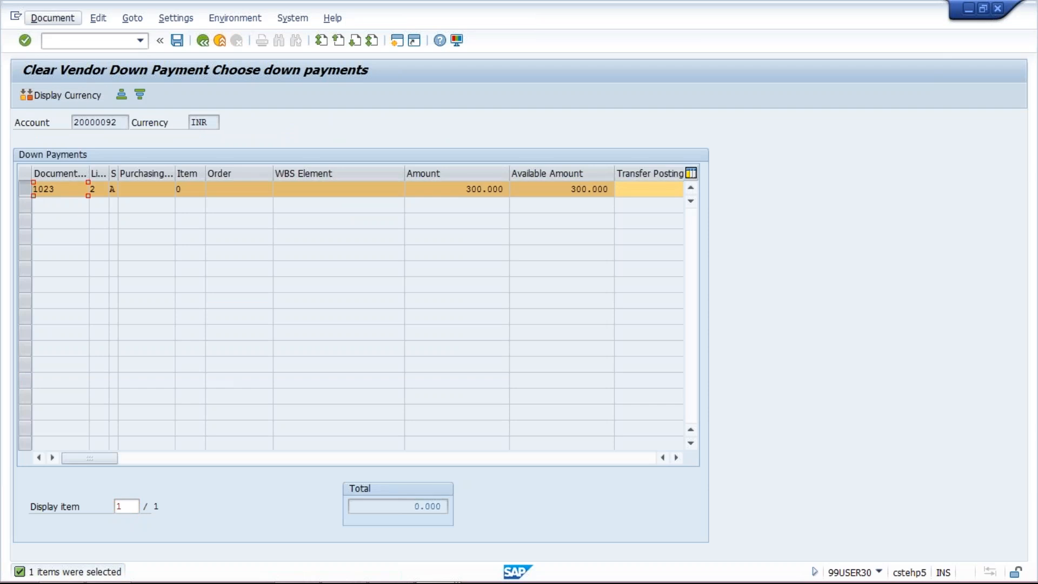
click(179, 43)
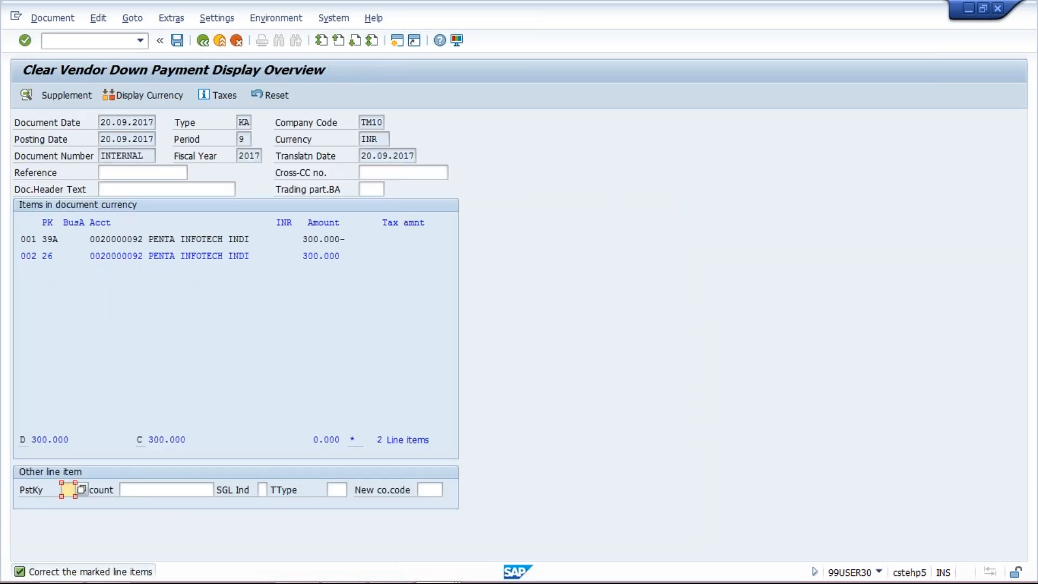
Open line item 002 of the clearing document and set its assignment to TEST and its text to Down payment.
click(199, 242)
click(204, 256)
double_click(204, 256)
click(128, 323)
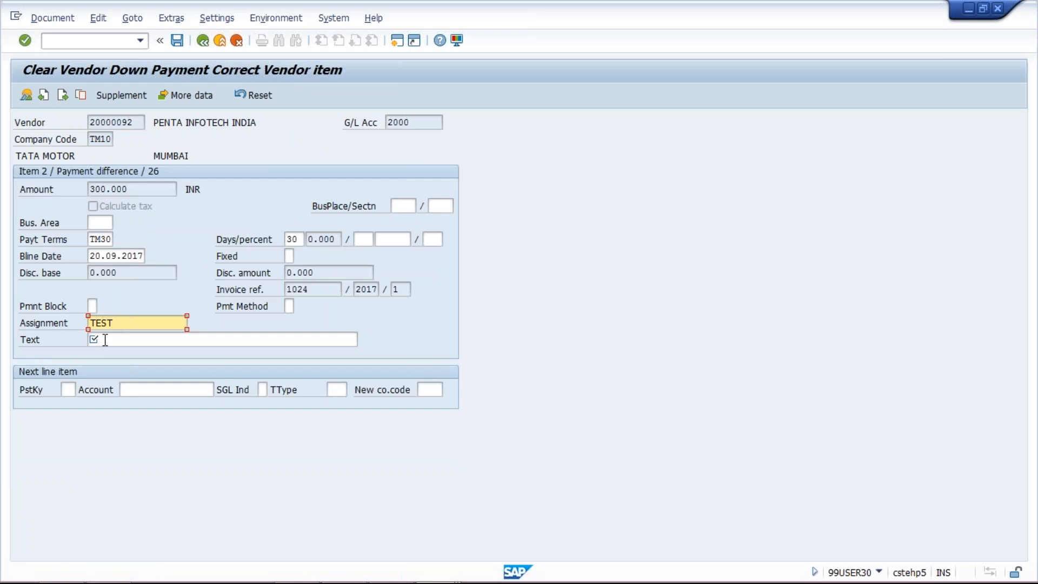
click(106, 340)
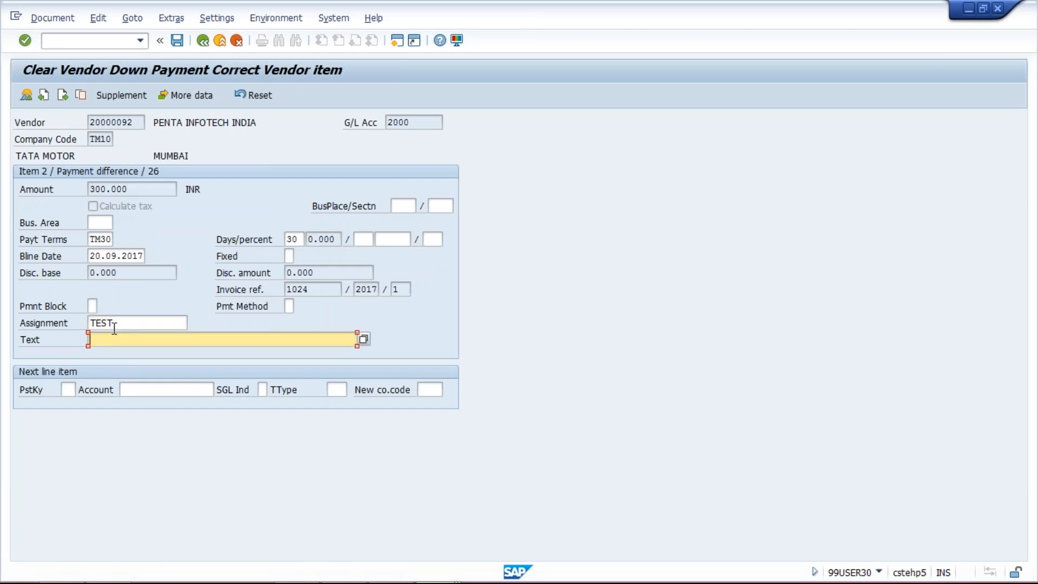
click(114, 322)
click(116, 341)
click(117, 342)
click(125, 357)
Display the document overview and post the down payment clearing document.
click(54, 19)
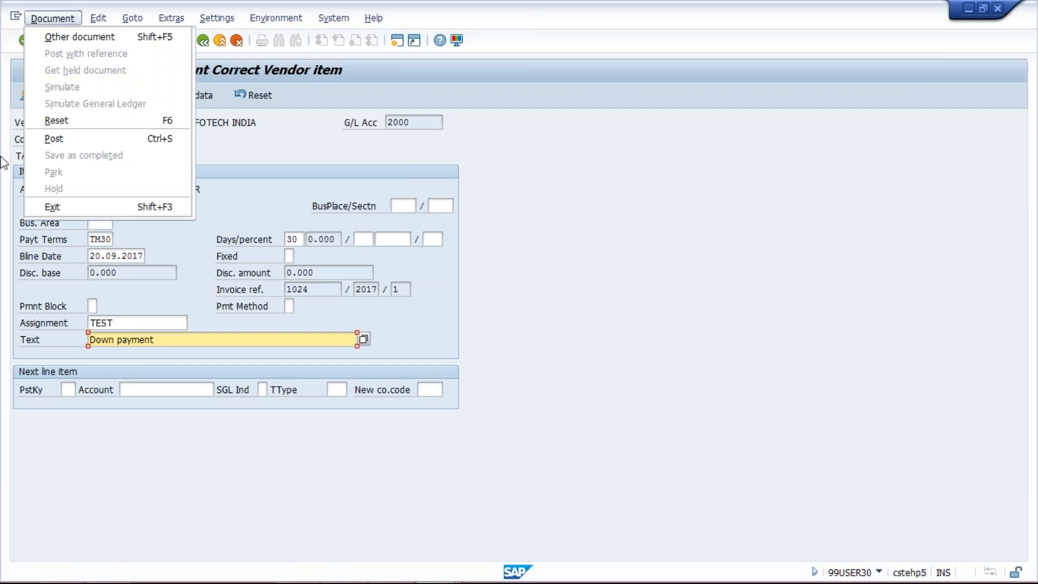
click(2, 119)
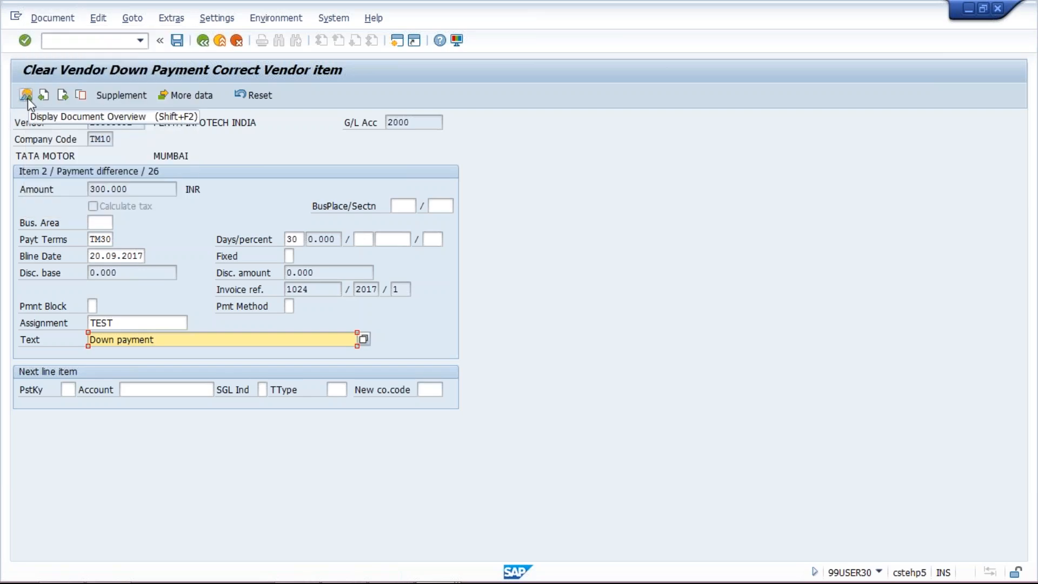
click(26, 96)
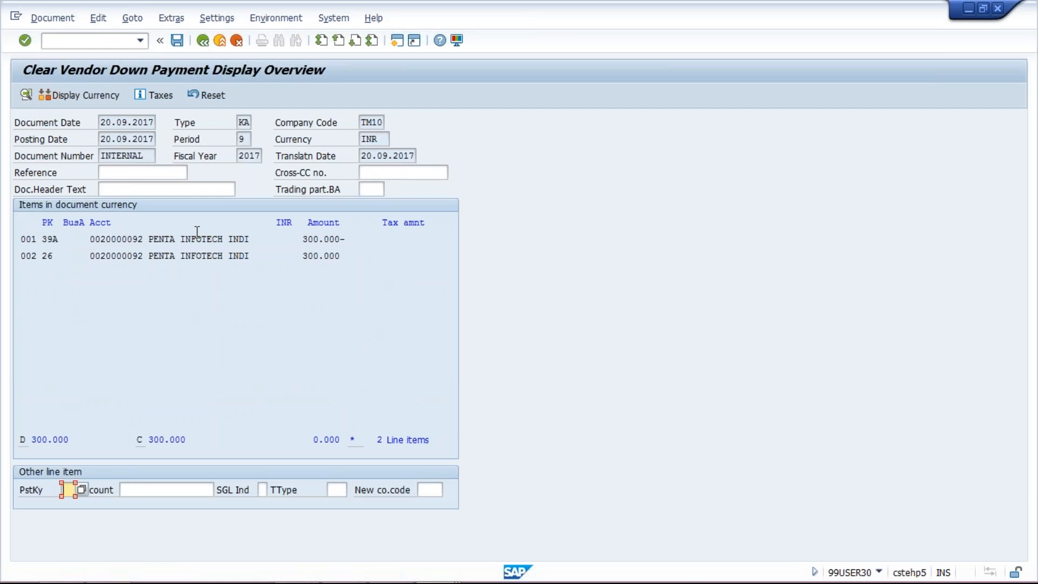
click(177, 41)
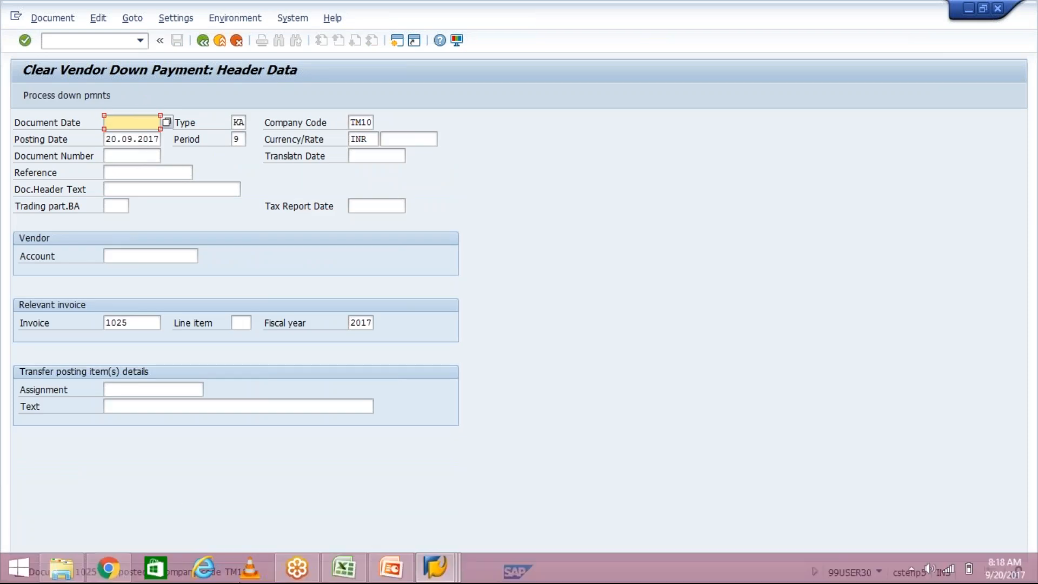
Switch to the vendor line item report session and refresh the list.
click(435, 567)
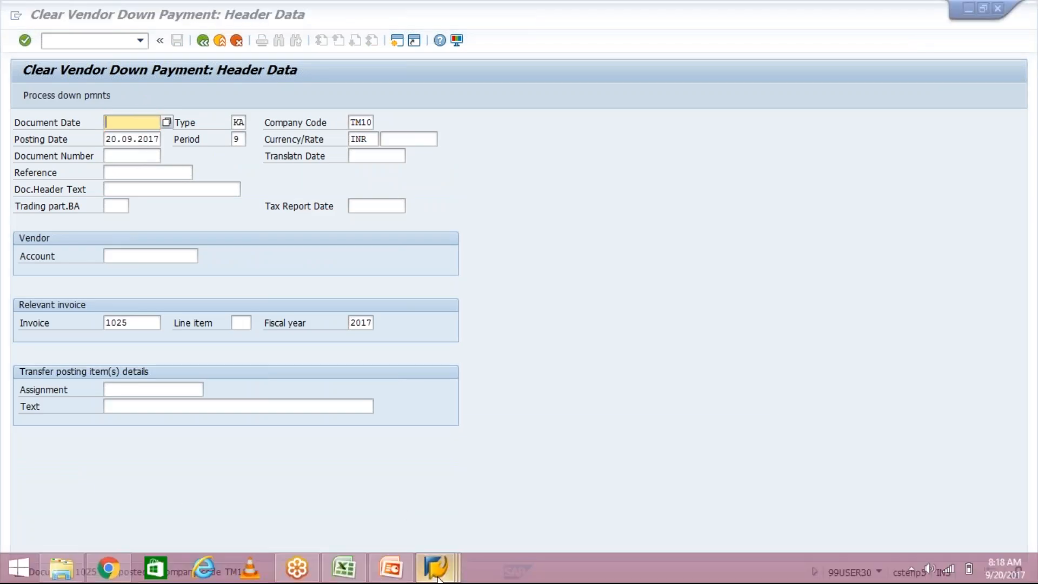
click(708, 475)
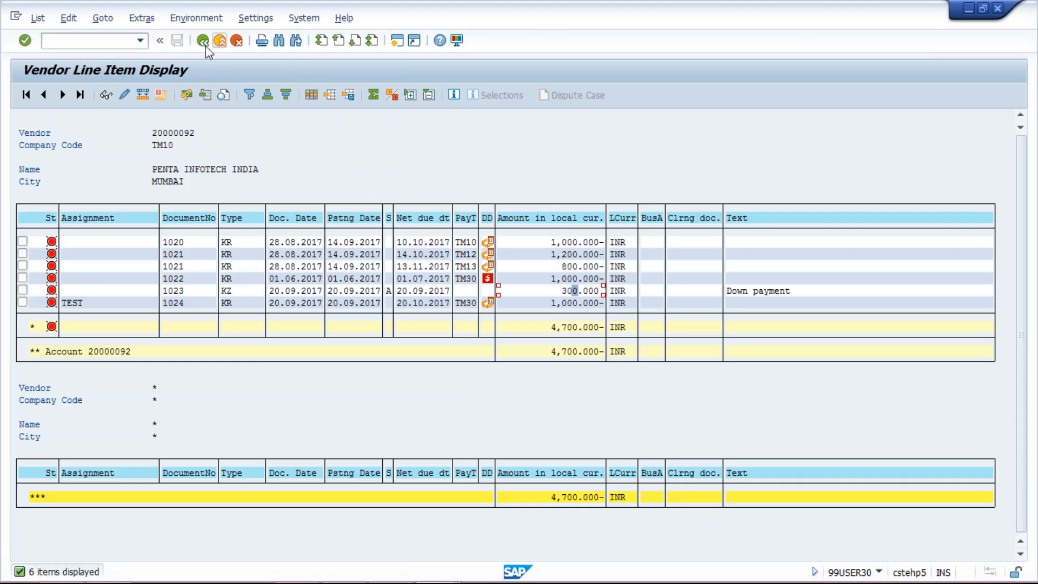
click(37, 18)
click(50, 56)
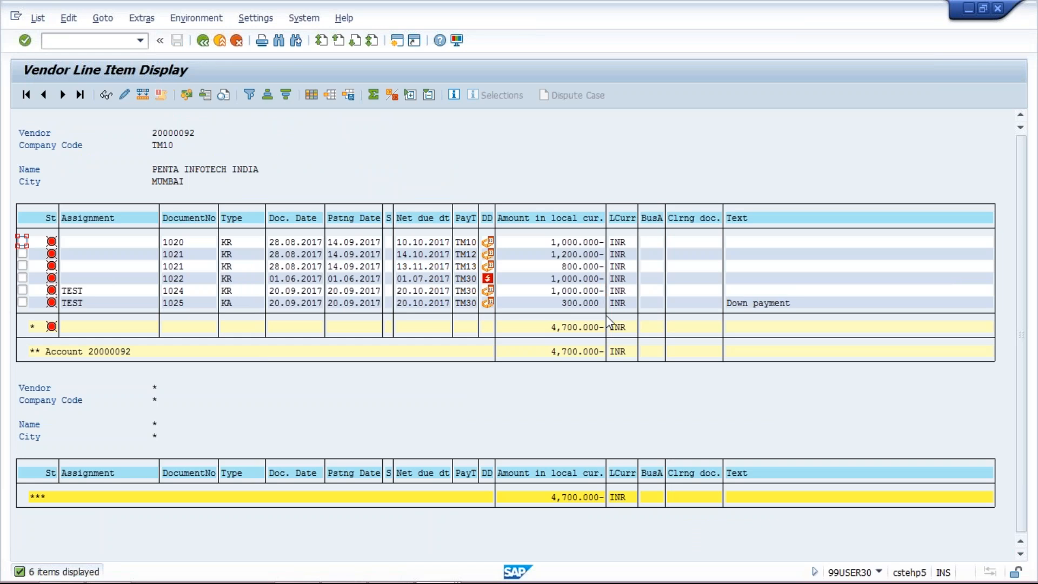
Compare the assignments and amounts of the TEST invoice line and the cleared down payment line.
click(576, 305)
click(564, 306)
click(126, 291)
click(117, 303)
click(108, 290)
click(105, 302)
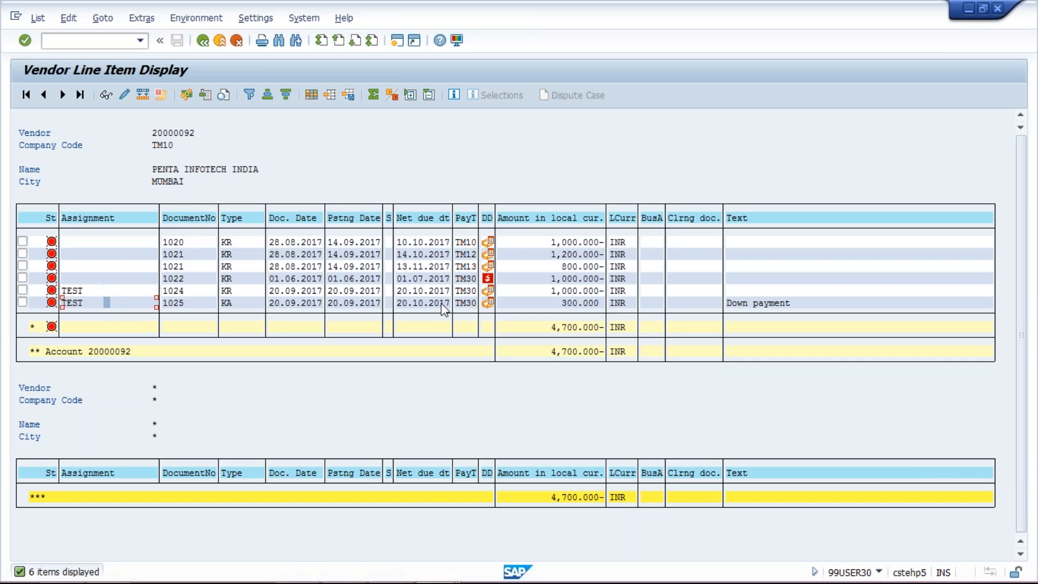
click(564, 292)
click(576, 302)
Return to the down payment clearing session, run transaction F-53 and show the document date suggestions.
mouse_move(473, 579)
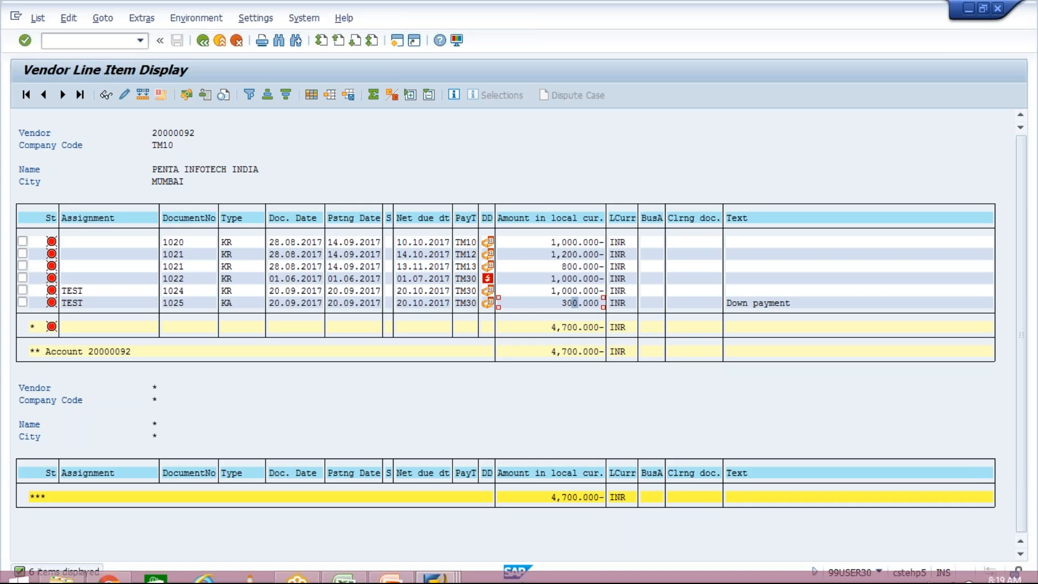
click(452, 572)
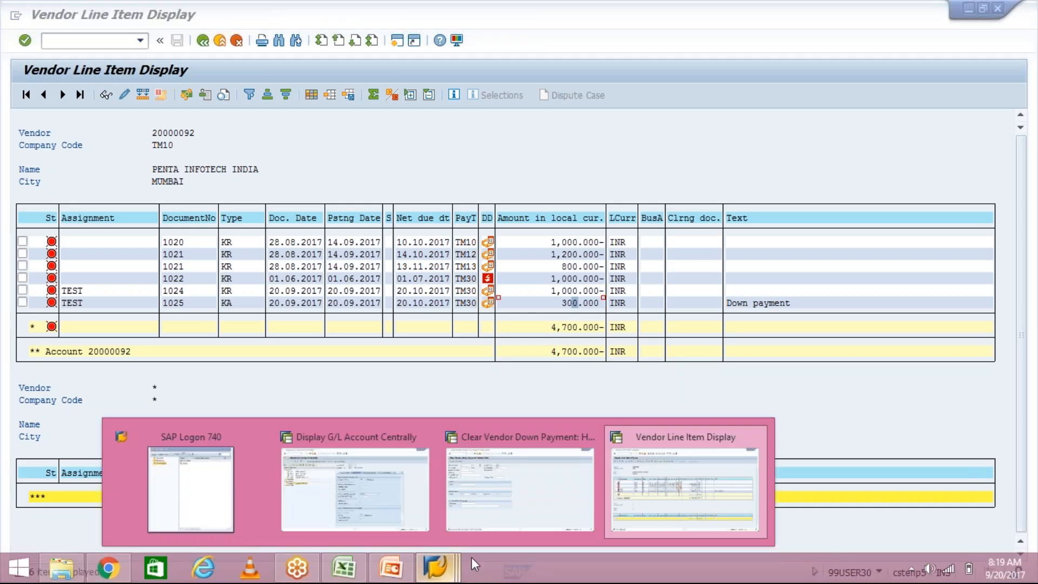
click(498, 498)
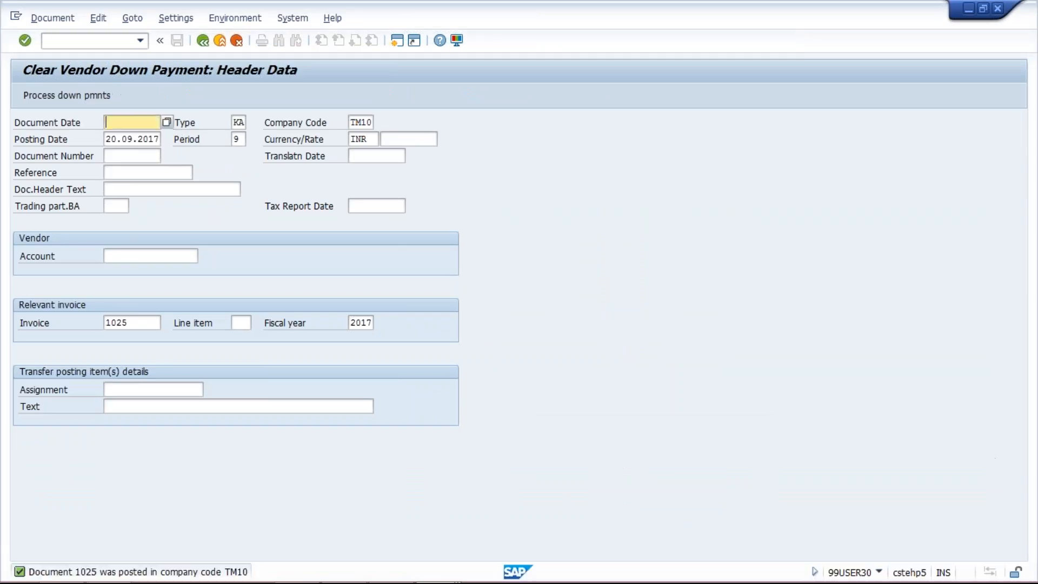
text(/NF-5)
text(3)
key(Return)
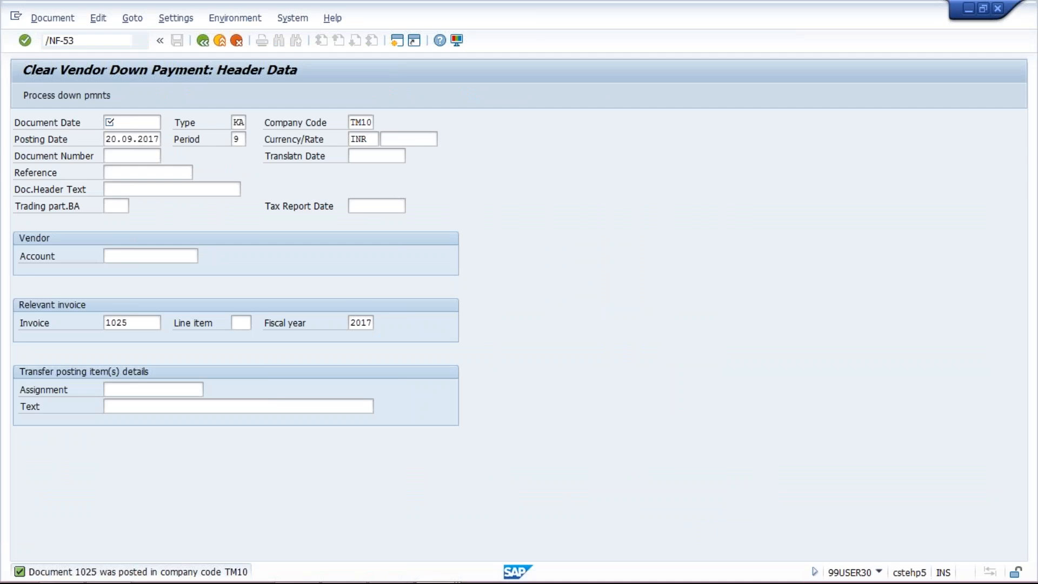
key(space)
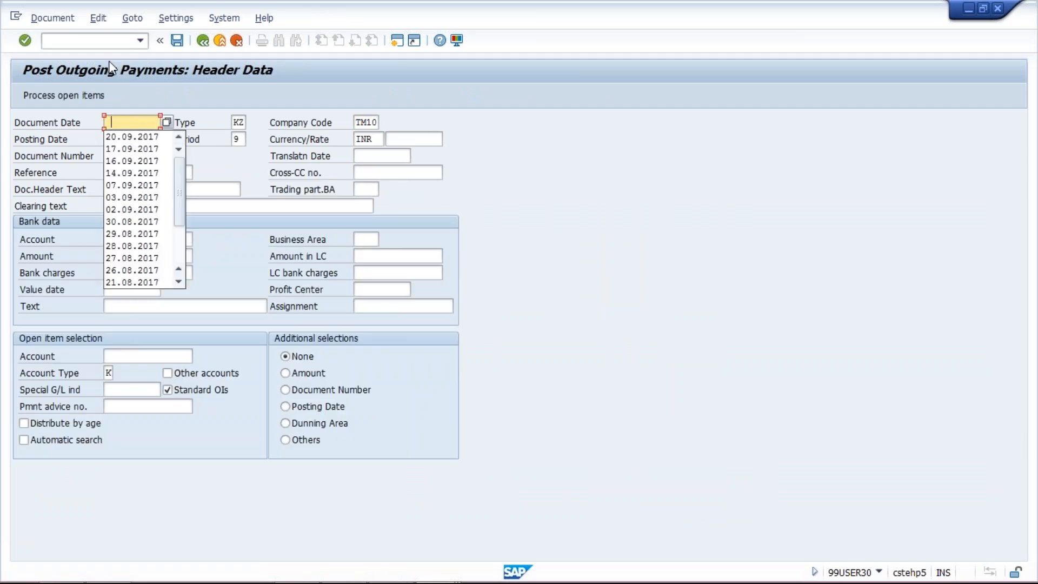
Set the outgoing payment's document date to 20.09.2017, choose the HDFC bank G/L account and enter an amount of 700.
key(Down)
key(Return)
click(135, 234)
key(space)
click(139, 257)
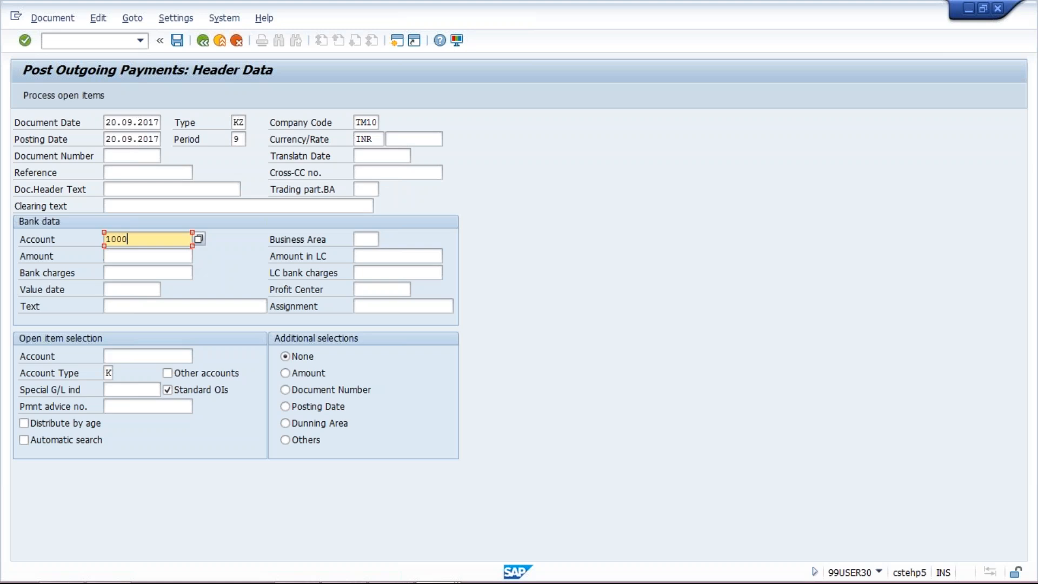
click(116, 254)
key(space)
key(Down)
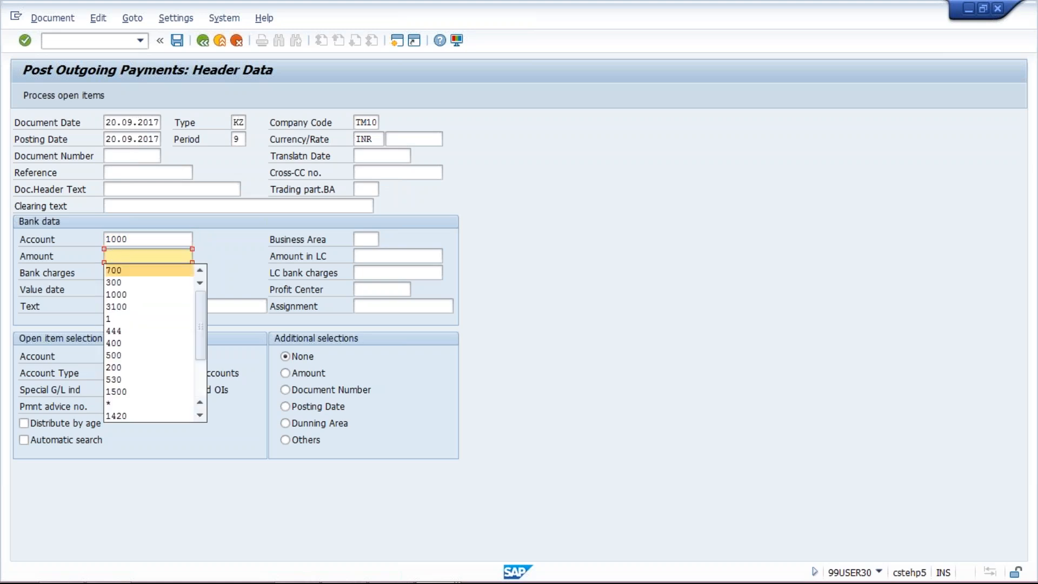
key(Return)
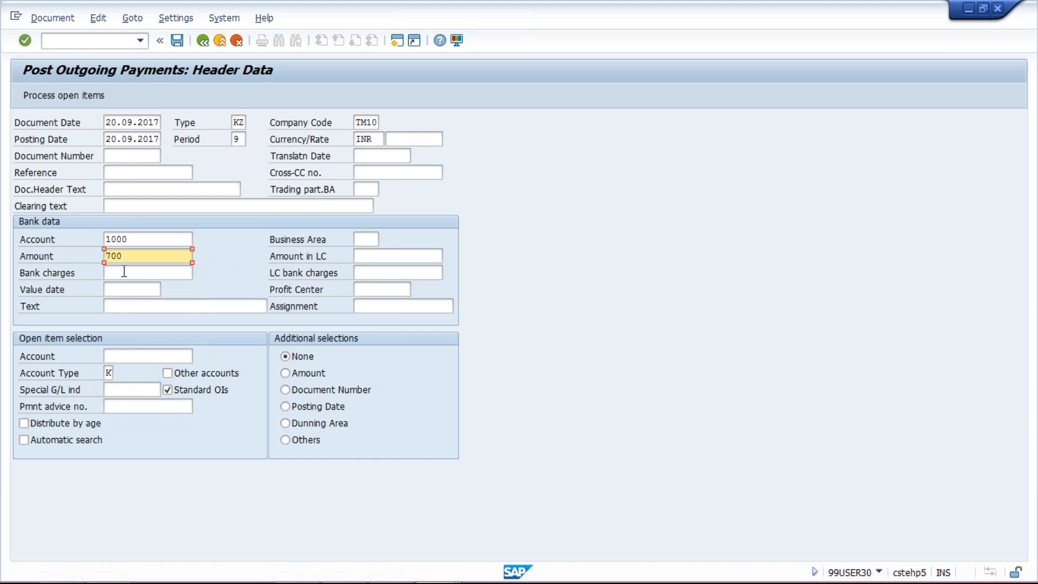
Select the PENTA INFOTECH INDIA vendor account for open item selection and process its open items.
click(121, 355)
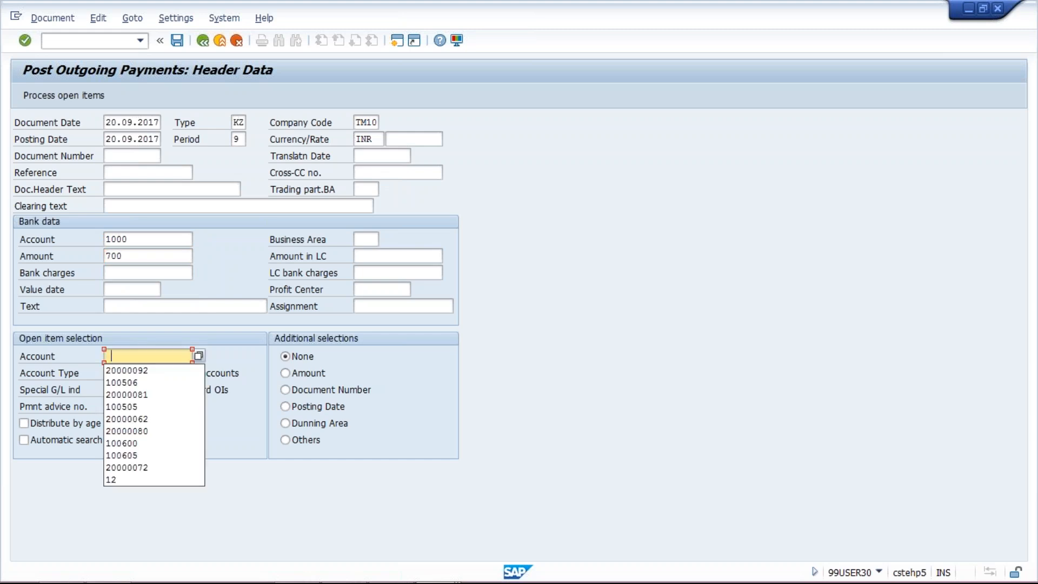
click(123, 372)
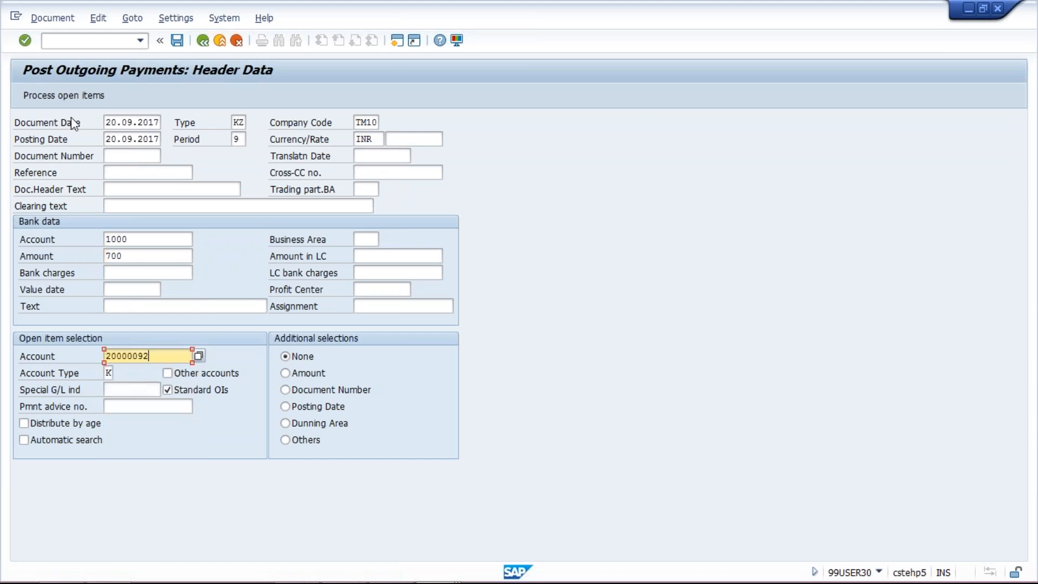
click(71, 103)
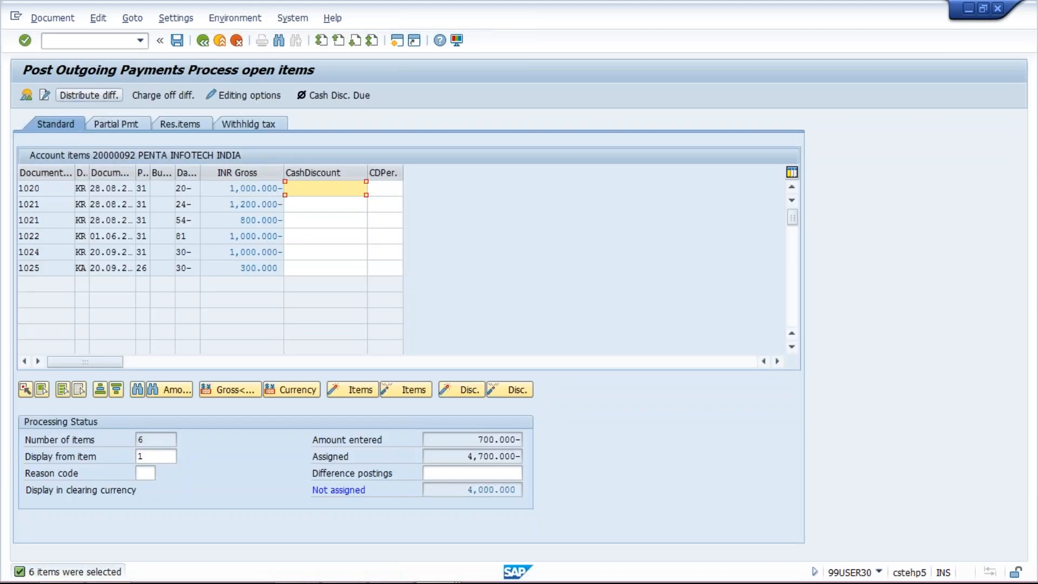
Compare the 20.09.2017 invoice and down payment clearing items with the same documents in the vendor line item report.
click(229, 268)
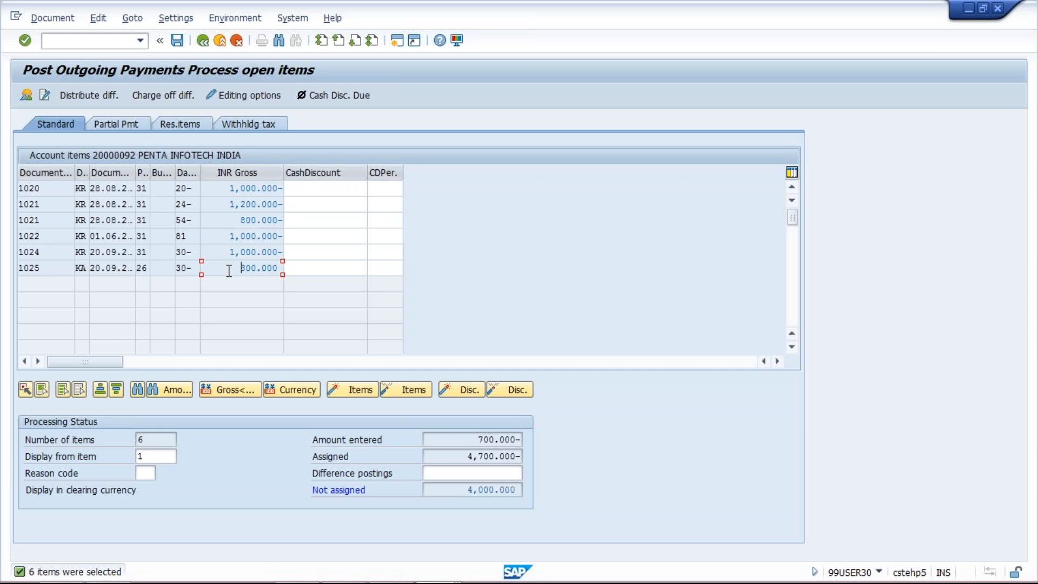
click(228, 252)
click(230, 270)
click(223, 252)
key(alt+Tab)
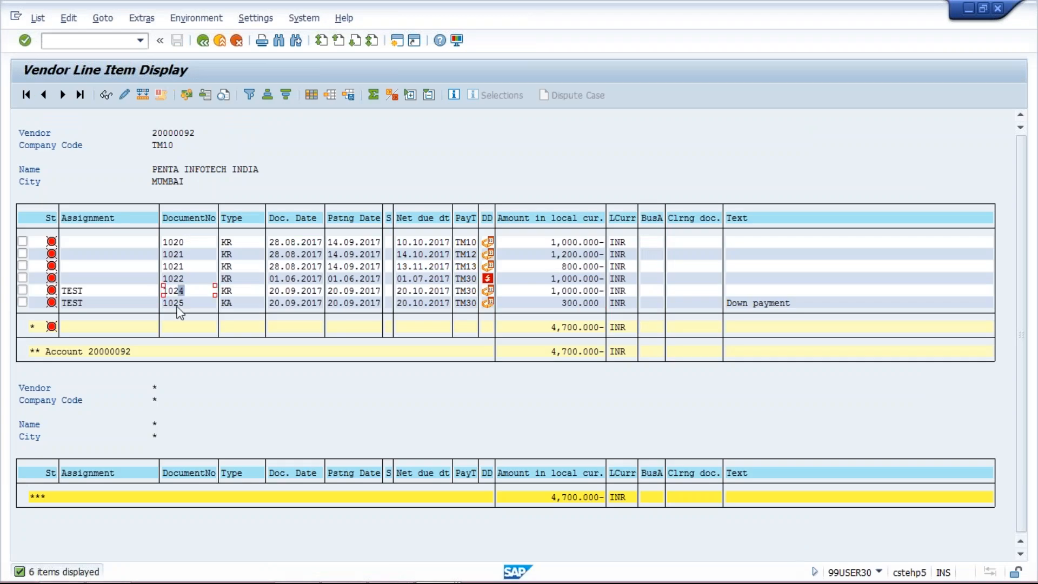
click(180, 302)
key(alt+Tab)
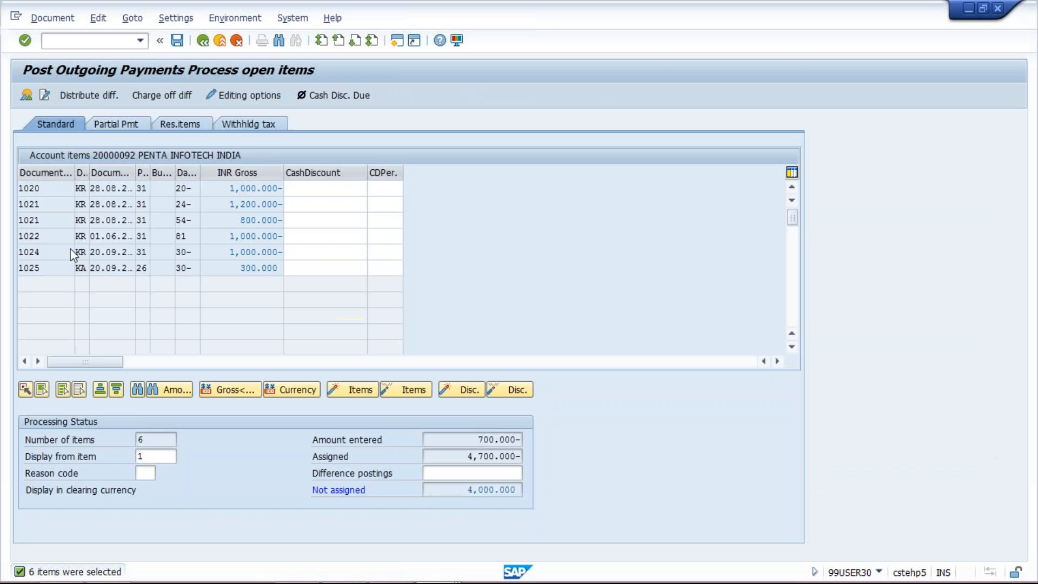
click(62, 256)
drag(227, 252, 282, 269)
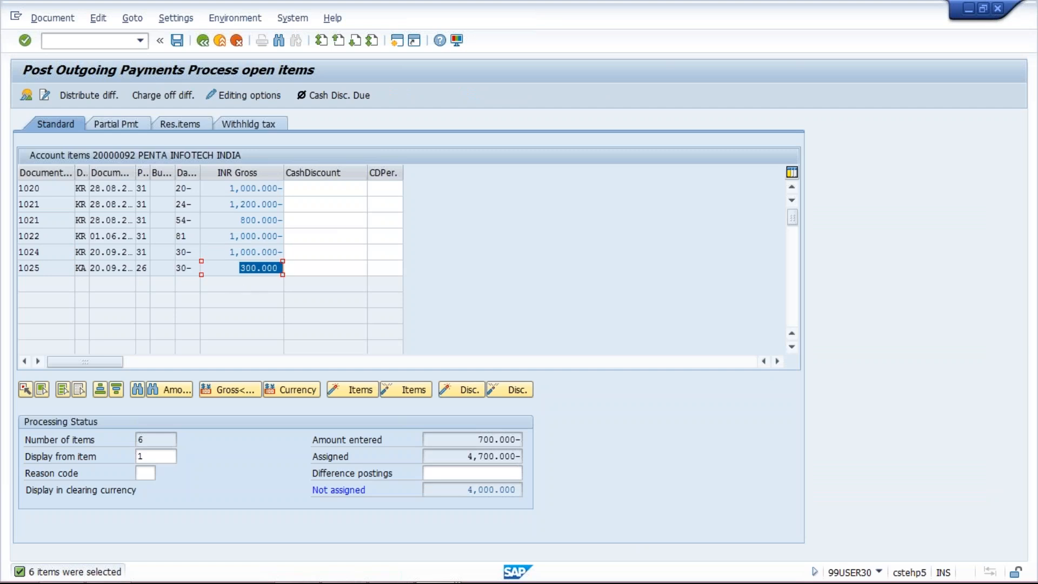
Deactivate and reactivate the first 1,000 INR open item, comparing the entered amount with the assigned amount.
double_click(230, 189)
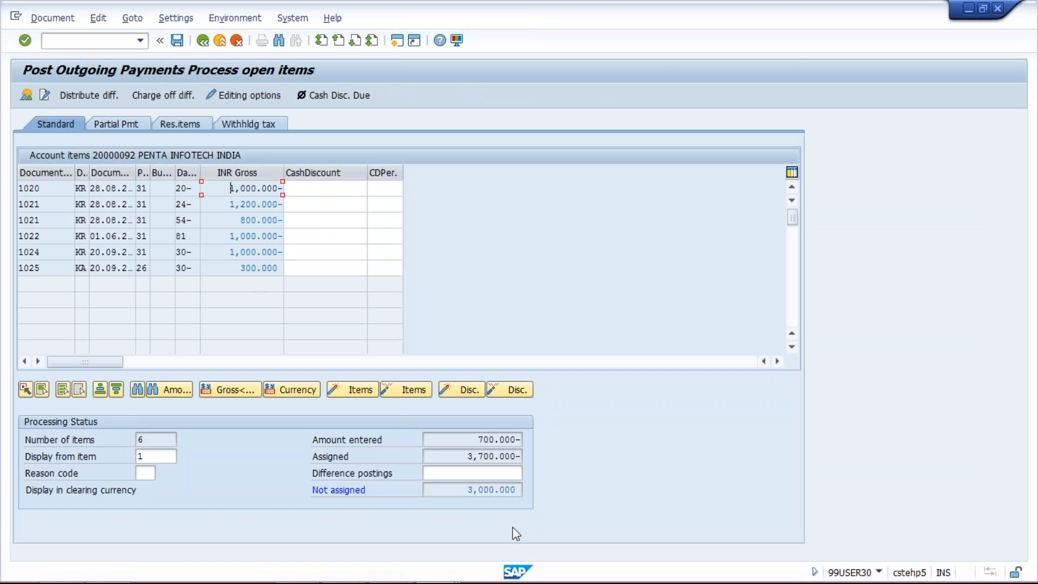
drag(469, 440, 523, 441)
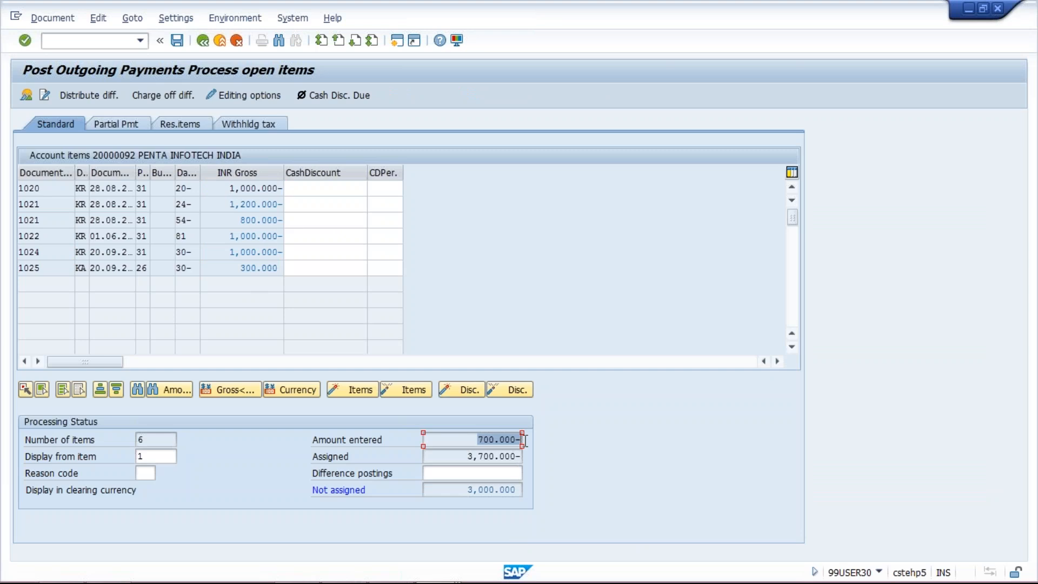
drag(463, 457, 551, 447)
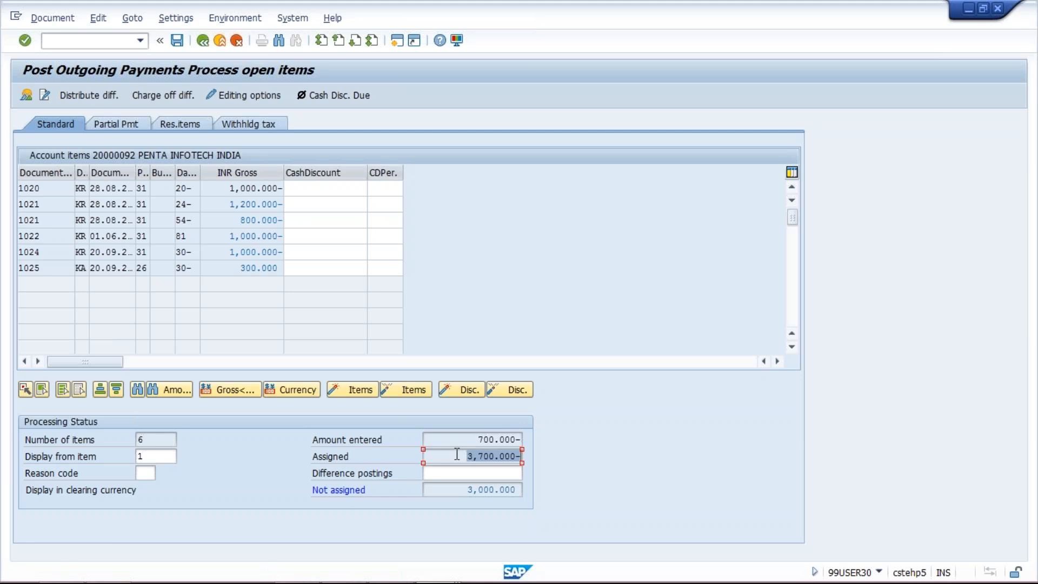
click(234, 189)
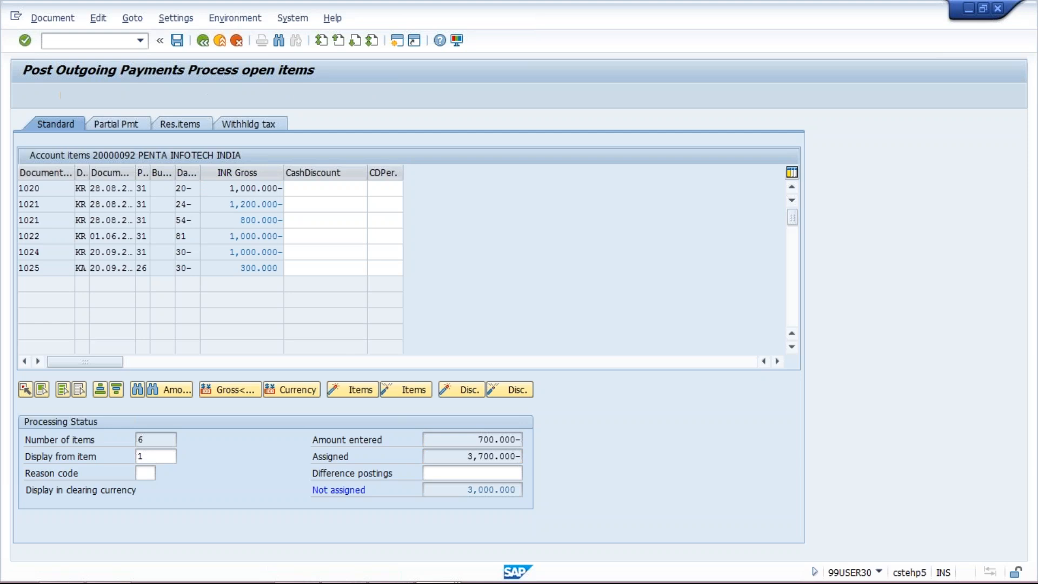
double_click(254, 190)
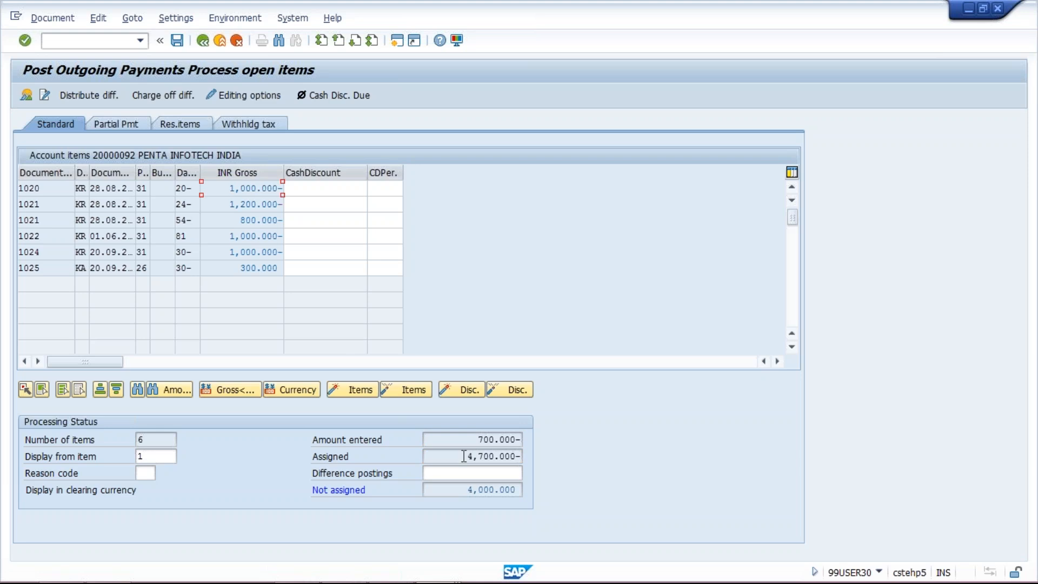
drag(463, 456, 631, 448)
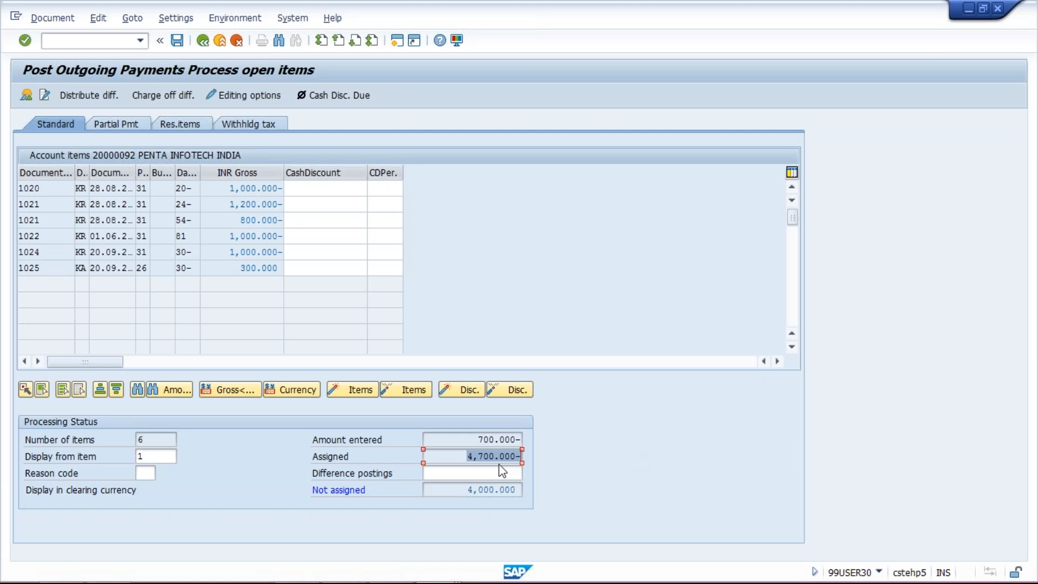
Deactivate the four older open items so only the two items dated 20.09.2017 stay assigned to the payment.
click(229, 188)
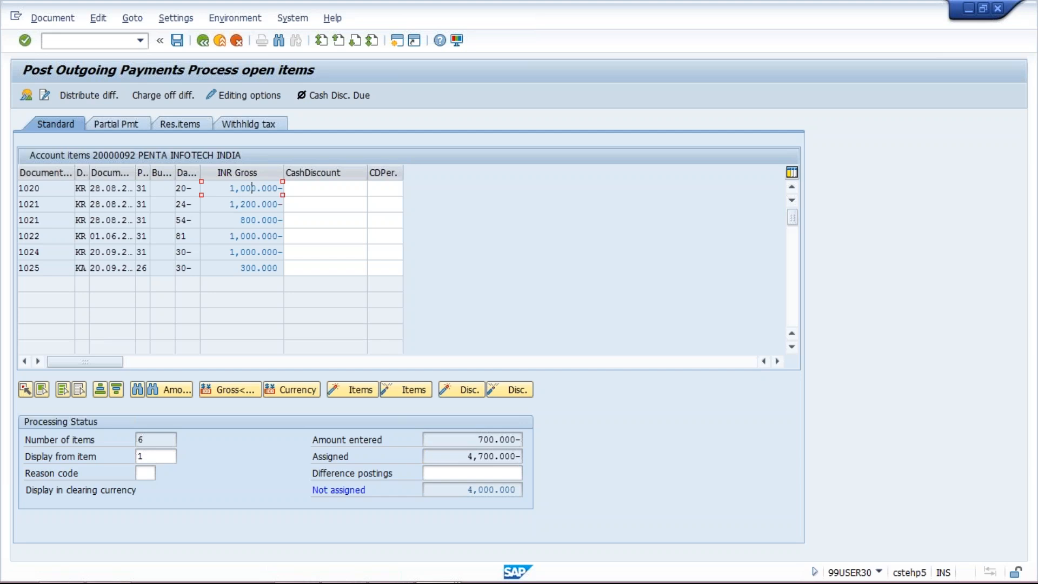
double_click(252, 188)
click(243, 205)
double_click(243, 205)
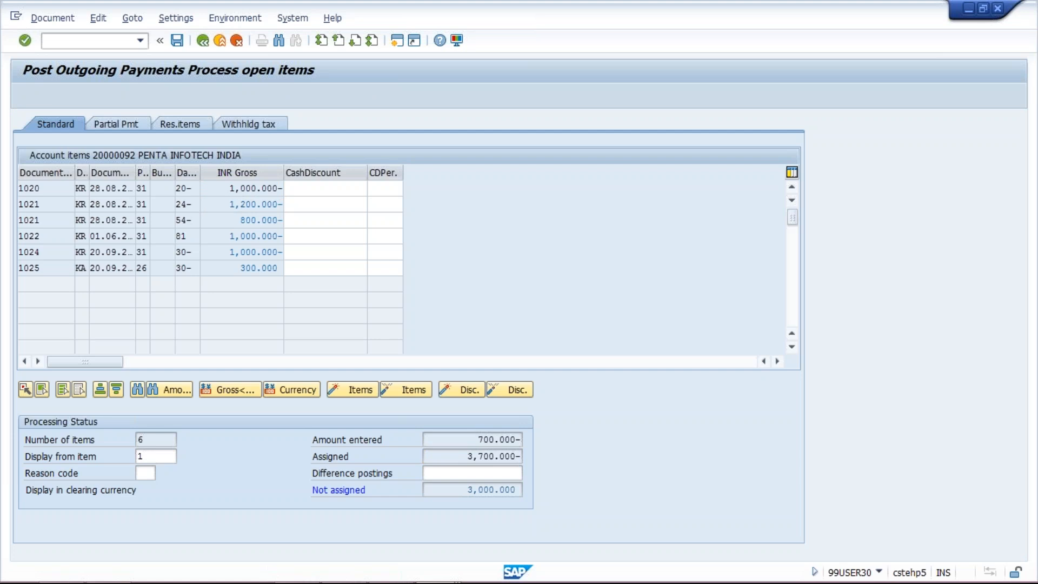
click(263, 219)
double_click(264, 226)
double_click(229, 236)
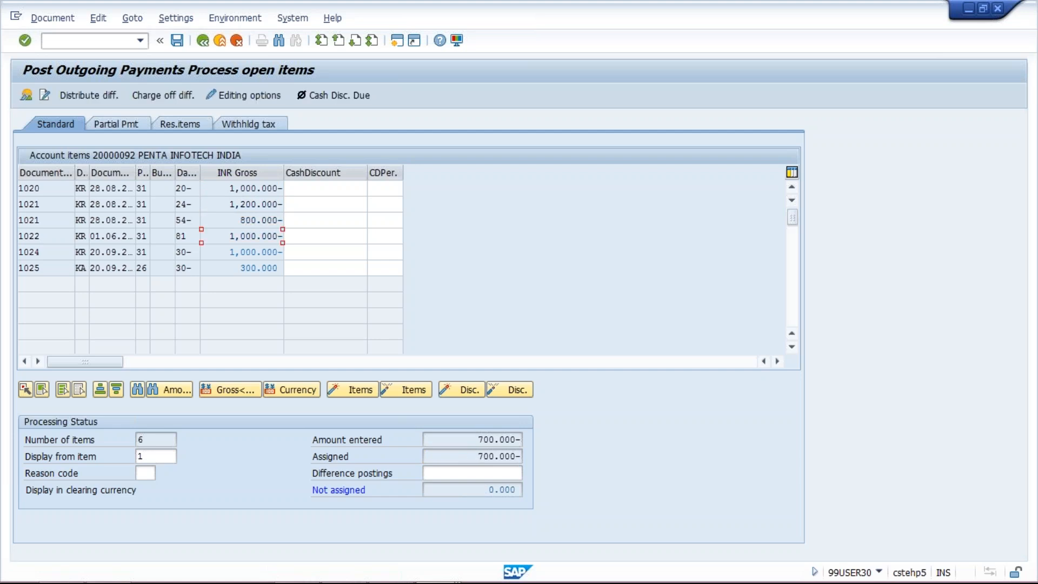
Check the remaining items against the entered and assigned amounts, and simulate and post the outgoing payment.
drag(221, 250, 290, 265)
drag(226, 252, 287, 256)
click(465, 441)
click(459, 457)
click(467, 436)
click(47, 17)
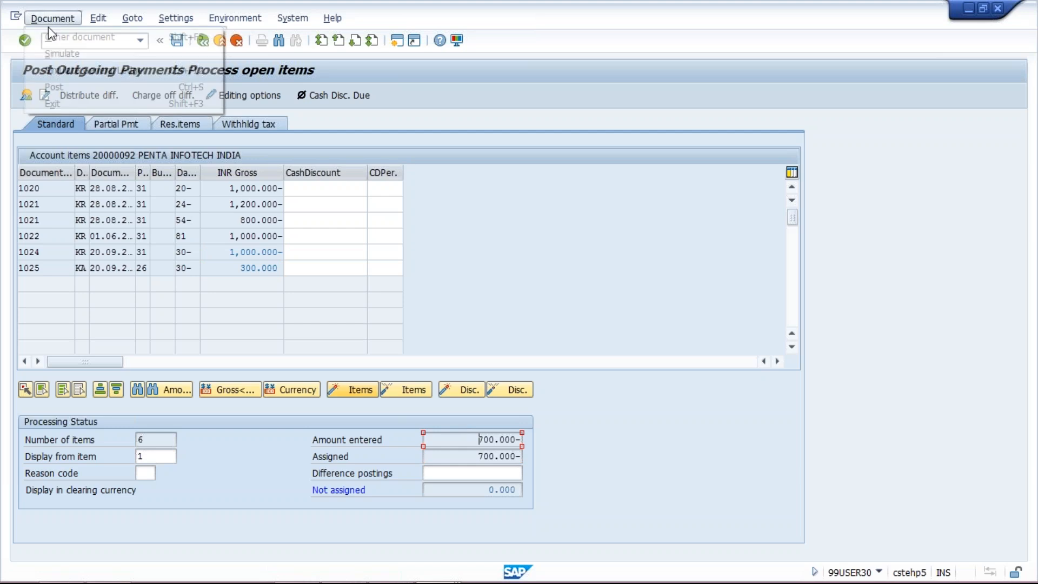
click(63, 53)
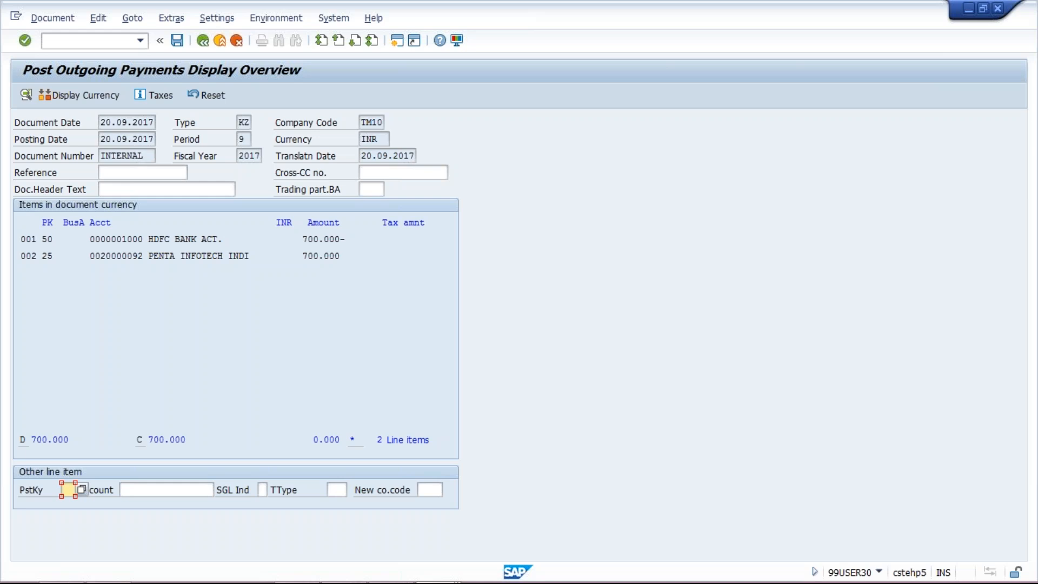
click(178, 43)
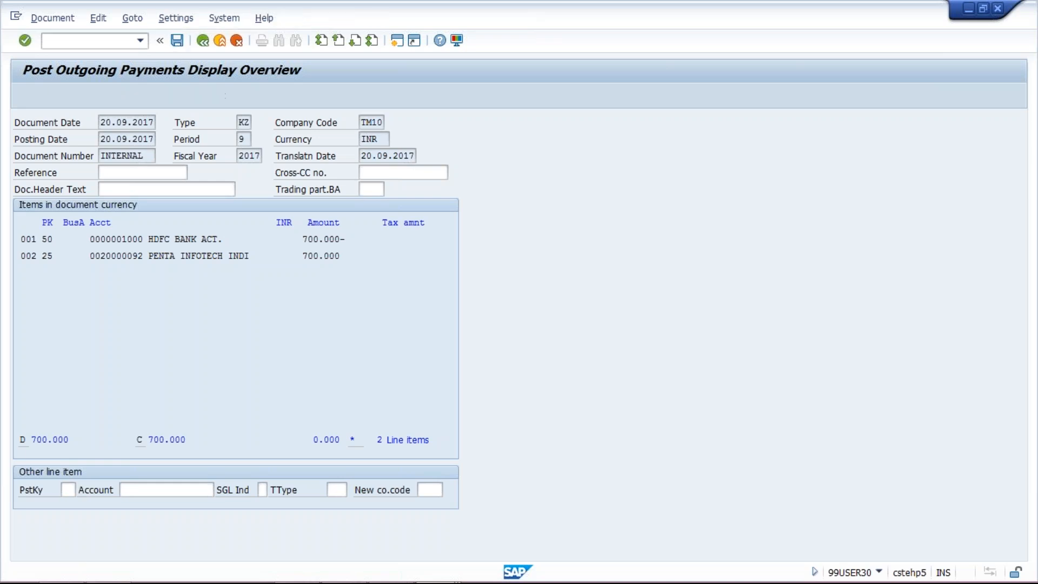
Switch to the vendor line item report session and refresh the open items list after the payment.
click(427, 575)
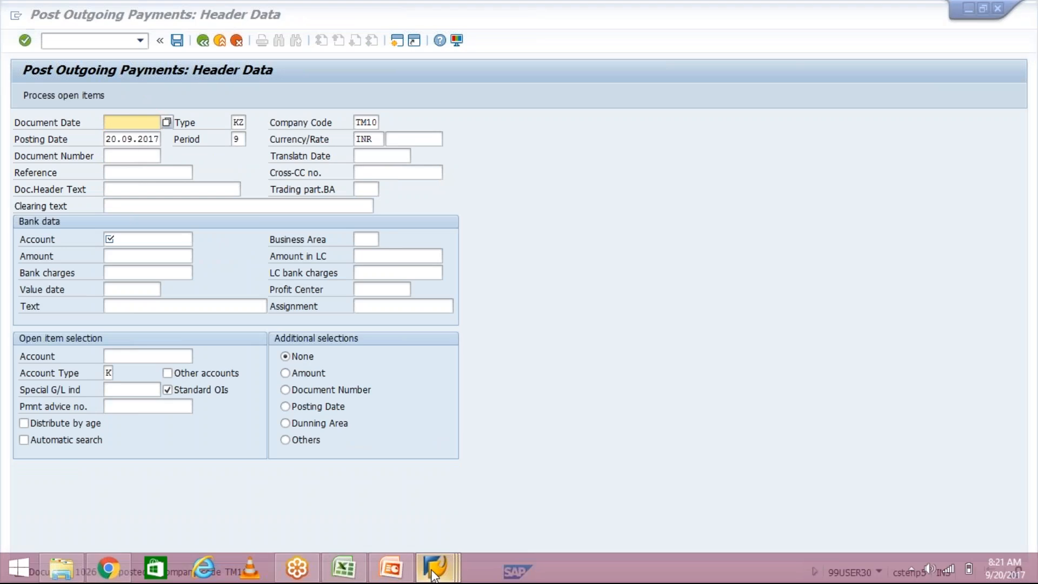
click(644, 490)
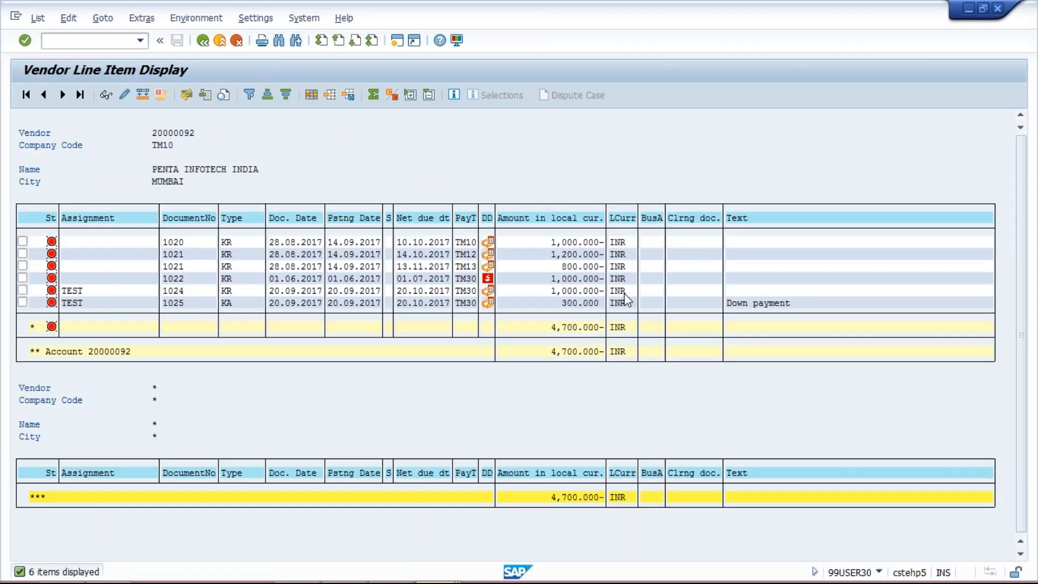
click(575, 304)
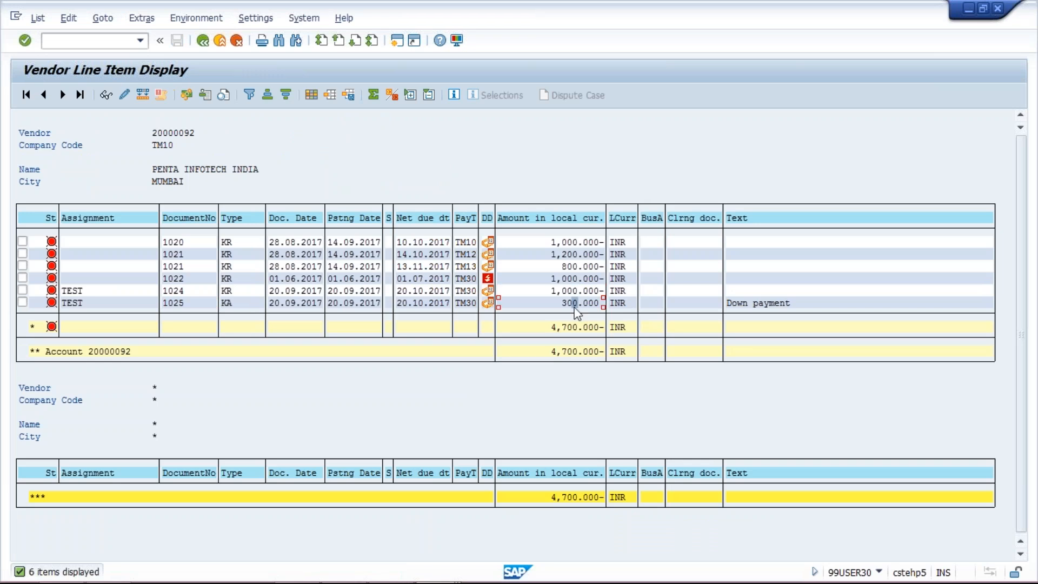
click(38, 19)
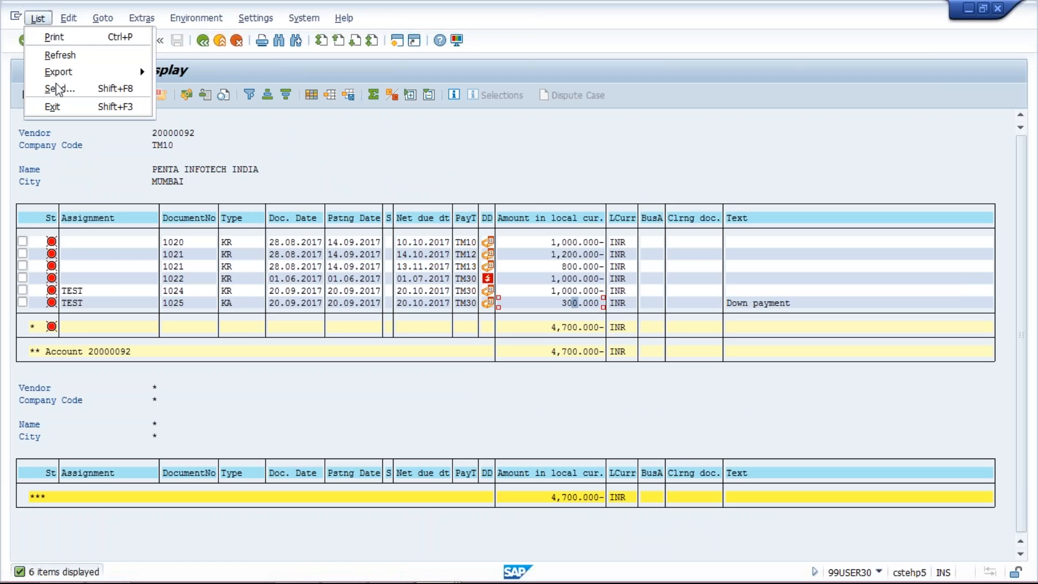
click(56, 55)
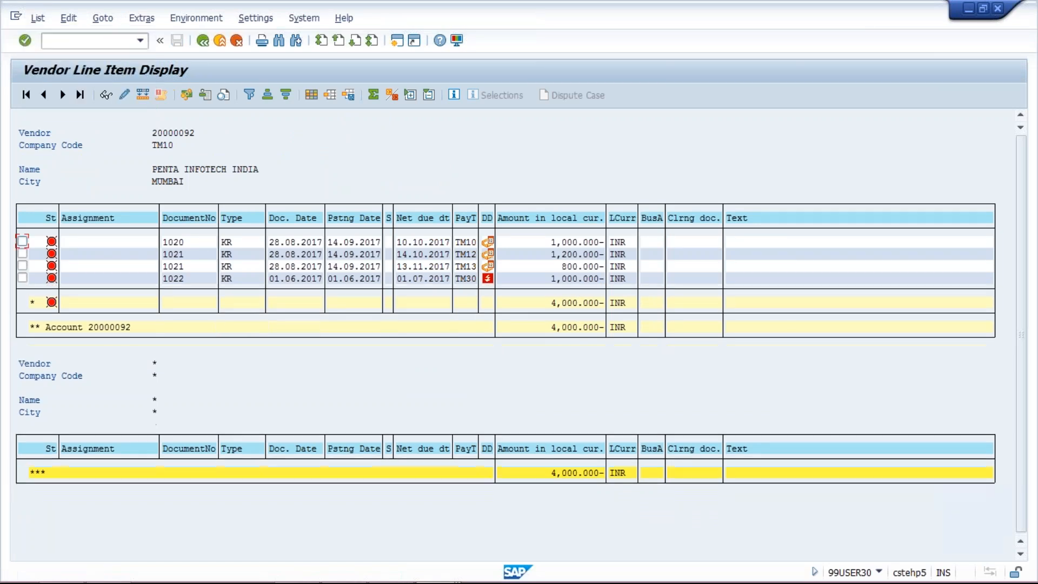